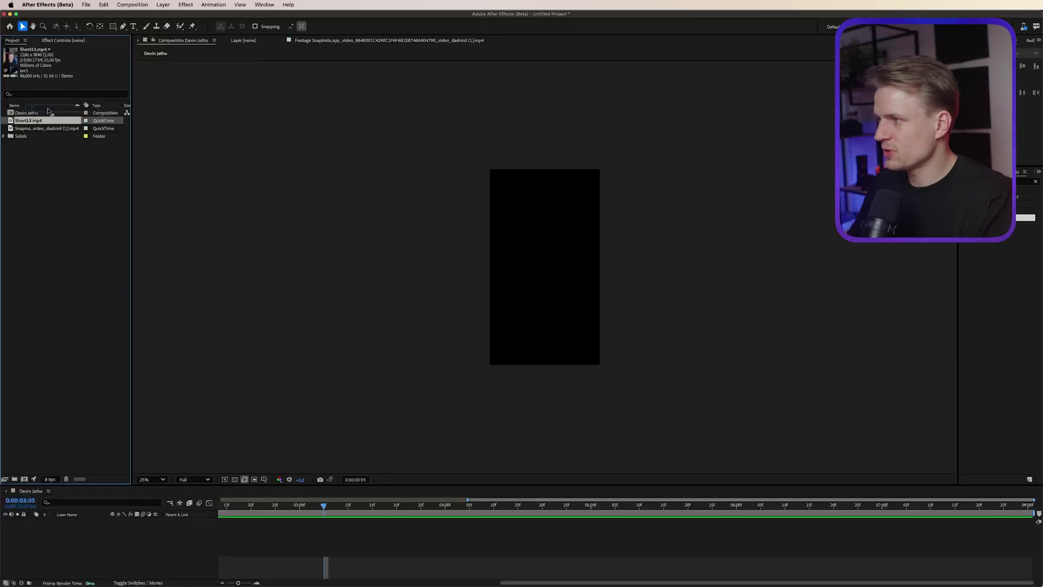
Add Short13.mp4 as a layer in the composition and fit it to the comp size.
{"action": "left_click_drag", "start_coordinate": [30, 120], "coordinate": [155, 549]}
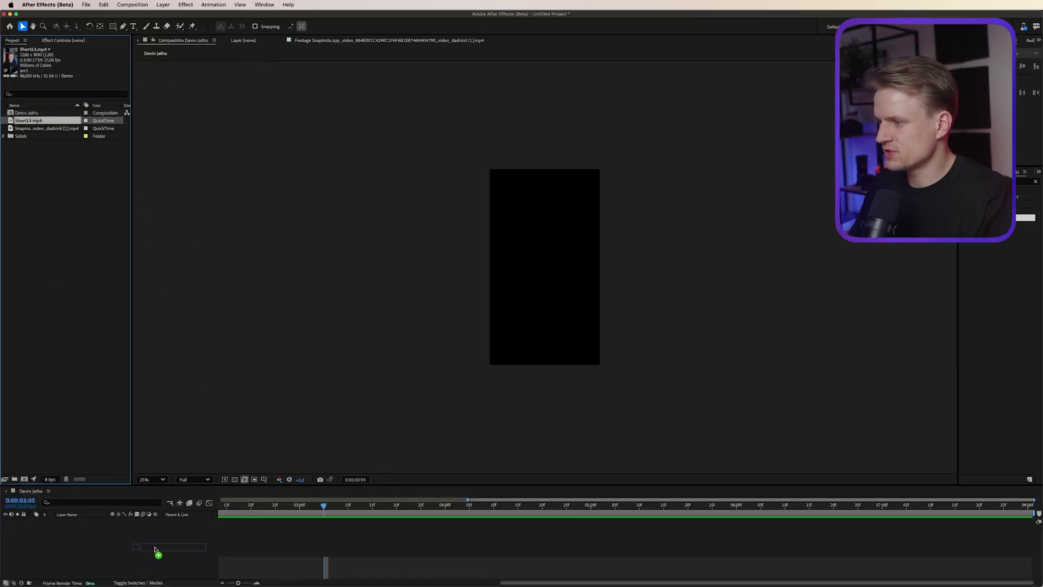
{"action": "right_click", "coordinate": [68, 522]}
{"action": "mouse_move", "coordinate": [120, 372]}
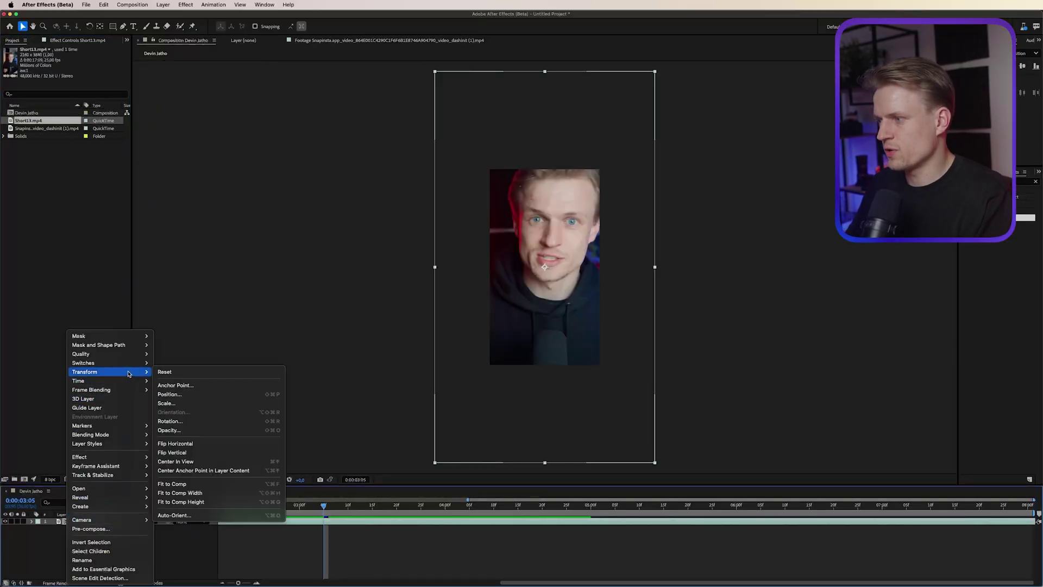
{"action": "left_click", "coordinate": [186, 483]}
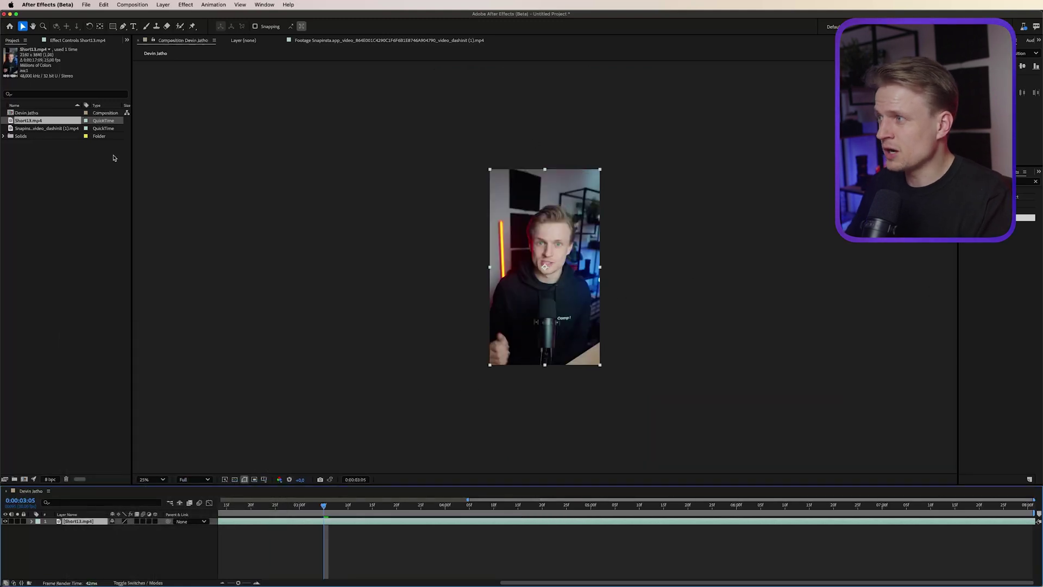
{"action": "left_click", "coordinate": [132, 4]}
{"action": "left_click", "coordinate": [136, 13]}
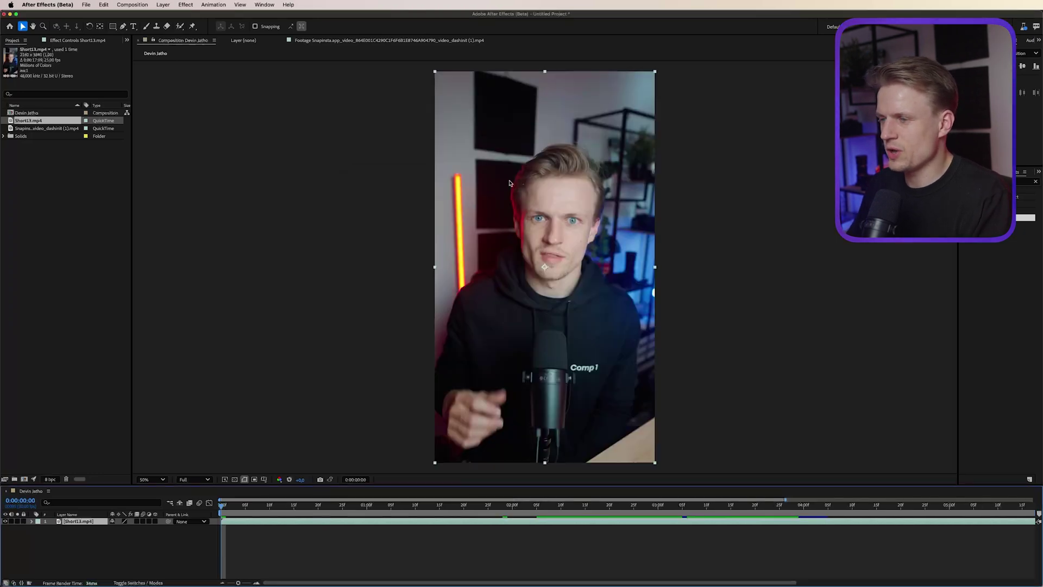
Add a text layer over the video reading "Viral glitch" with "Formula" on a lower line.
{"action": "key", "text": "super+t"}
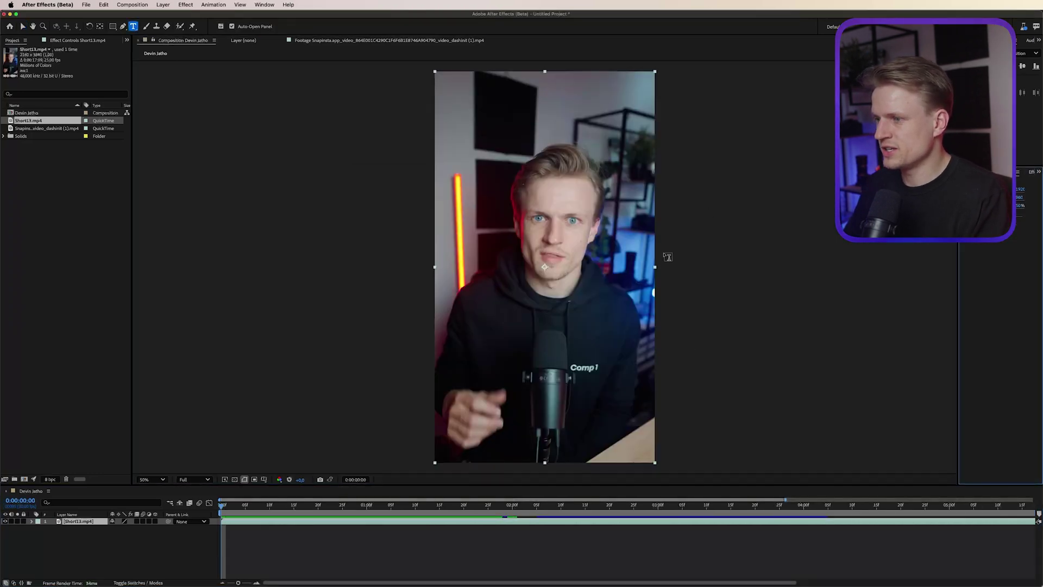
{"action": "left_click", "coordinate": [513, 314]}
{"action": "type", "text": "Viral glitch"}
{"action": "key", "text": "Return"}
{"action": "type", "text": "Formula"}
Fill the whole title text with white (ffffff) and enlarge it to 90 px.
{"action": "key", "text": "super+a"}
{"action": "left_click", "coordinate": [986, 289]}
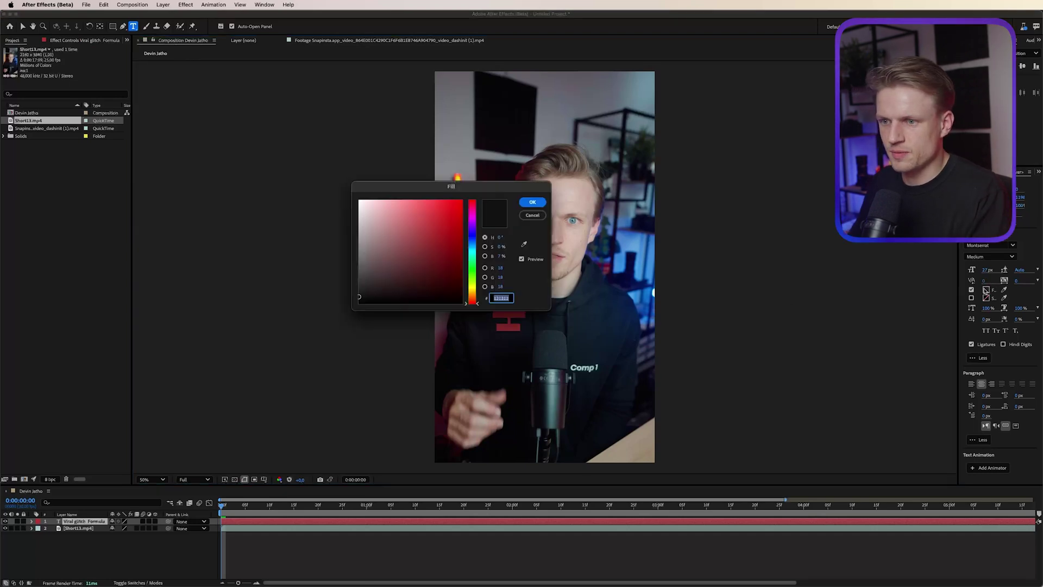
{"action": "type", "text": "ffffff"}
{"action": "key", "text": "Return"}
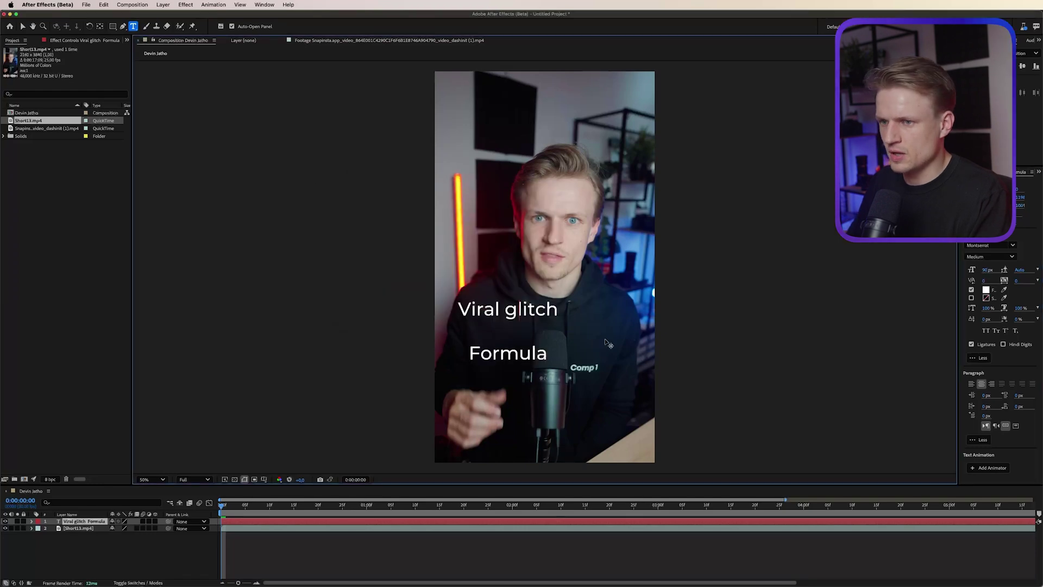
Set the entire title to the Black font weight and all caps.
{"action": "key", "text": "super+a"}
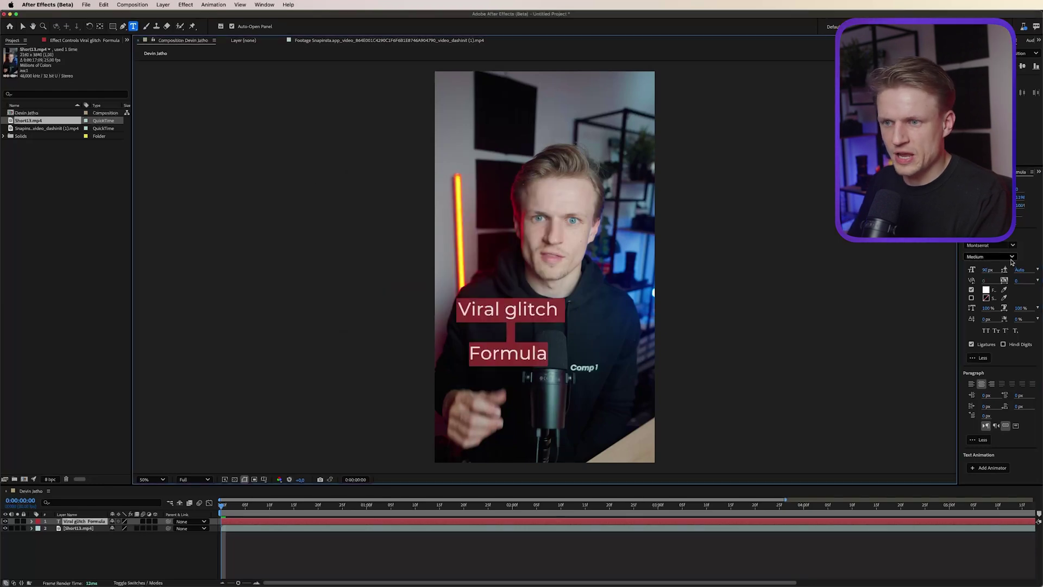
{"action": "left_click", "coordinate": [990, 257]}
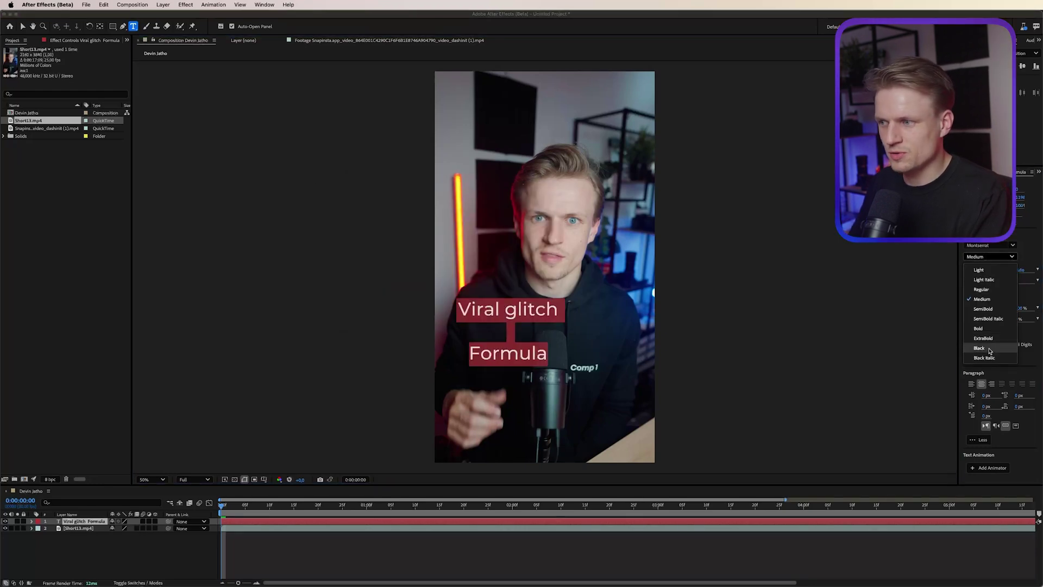
{"action": "left_click", "coordinate": [979, 347]}
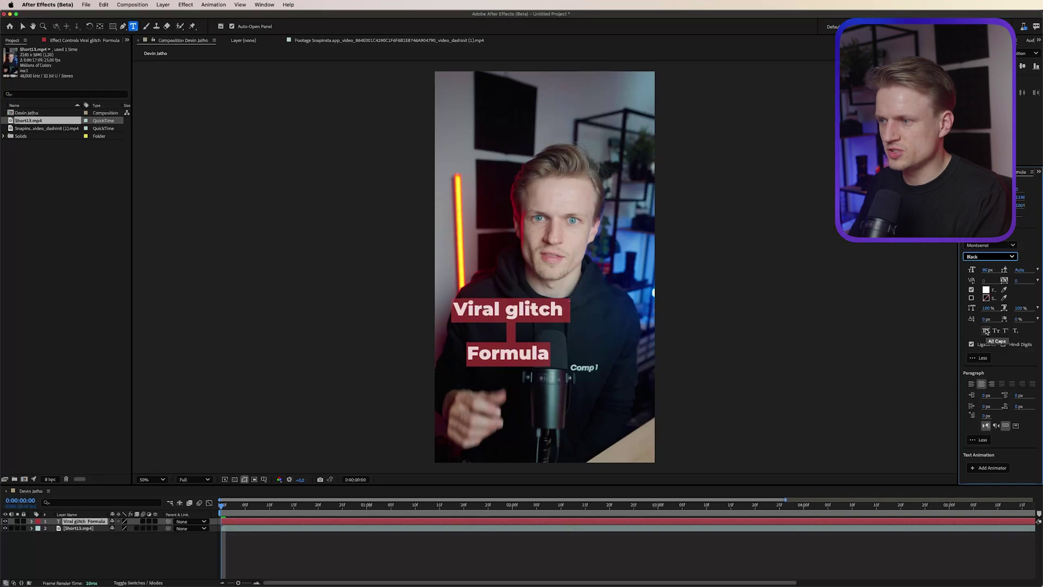
{"action": "left_click", "coordinate": [986, 331]}
Set the word FORMULA to Medium weight and increase the leading of the whole title to 161 px.
{"action": "left_click", "coordinate": [564, 353]}
{"action": "left_click_drag", "start_coordinate": [563, 353], "coordinate": [444, 357]}
{"action": "left_click", "coordinate": [1002, 256]}
{"action": "left_click", "coordinate": [985, 298]}
{"action": "key", "text": "super+a"}
{"action": "left_click_drag", "start_coordinate": [1019, 270], "coordinate": [1037, 270]}
{"action": "left_click", "coordinate": [529, 523]}
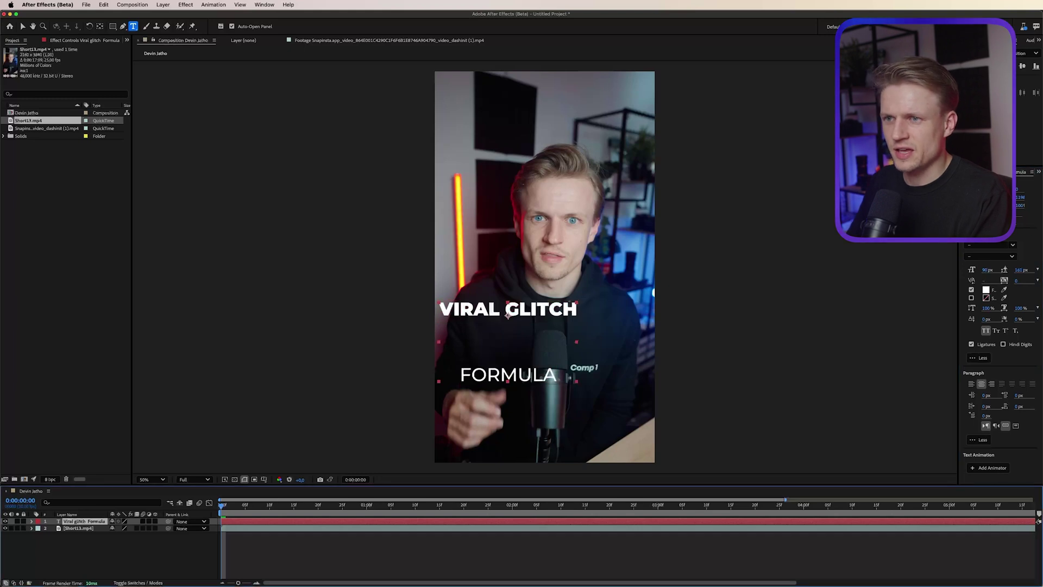
Center the title horizontally in the composition and fill the word VIRAL with bright green.
{"action": "left_click", "coordinate": [982, 66]}
{"action": "left_click_drag", "start_coordinate": [538, 314], "coordinate": [440, 317]}
{"action": "left_click", "coordinate": [986, 291]}
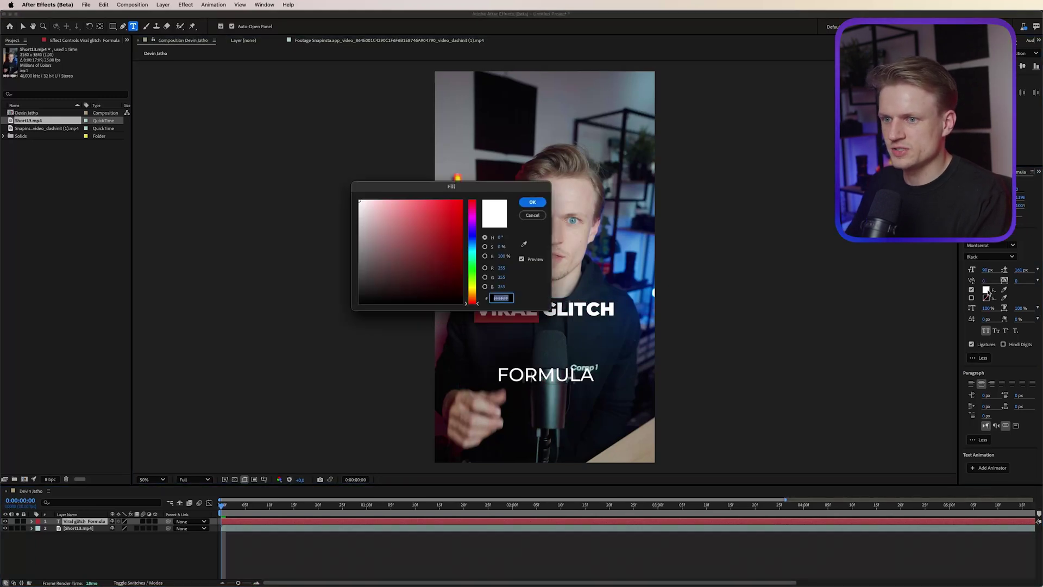
{"action": "left_click", "coordinate": [476, 267]}
{"action": "key", "text": "Return"}
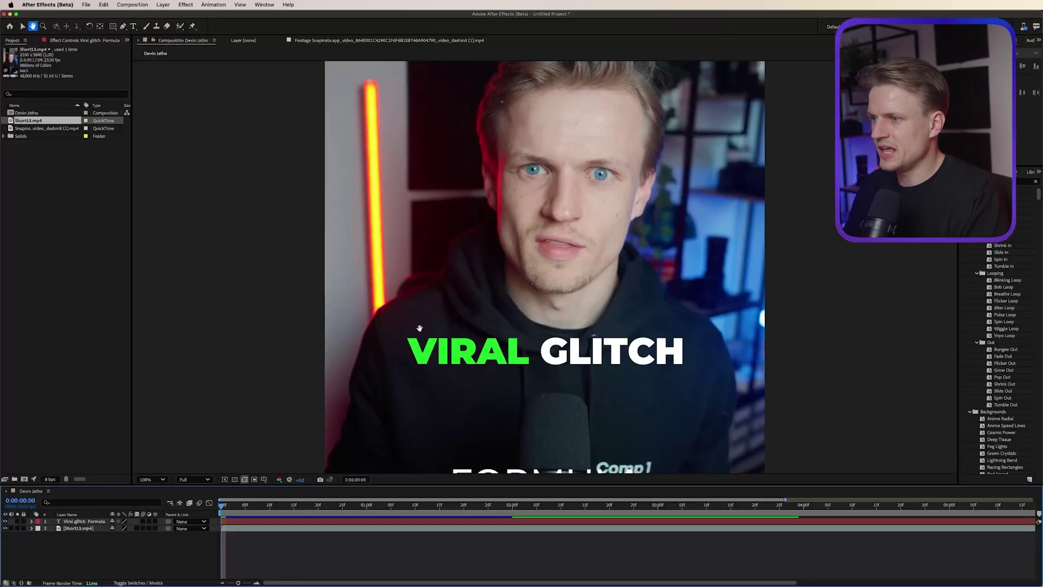
Draw a rectangle about 795 by 188 px between the two title lines, with black fill and a 4 px white stroke.
{"action": "left_click_drag", "start_coordinate": [529, 398], "coordinate": [525, 252]}
{"action": "key", "text": "super+t"}
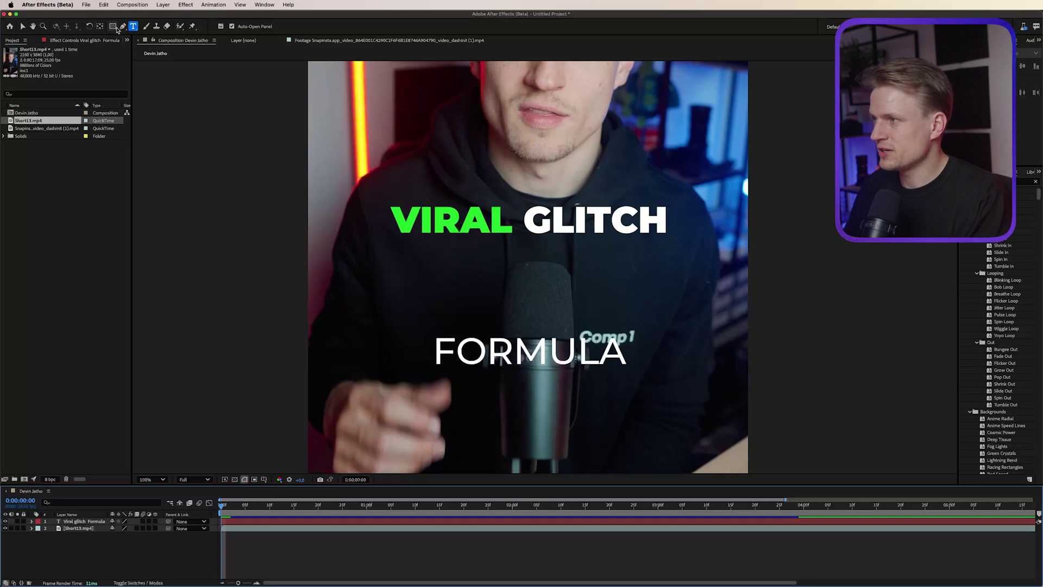
{"action": "left_click", "coordinate": [113, 26]}
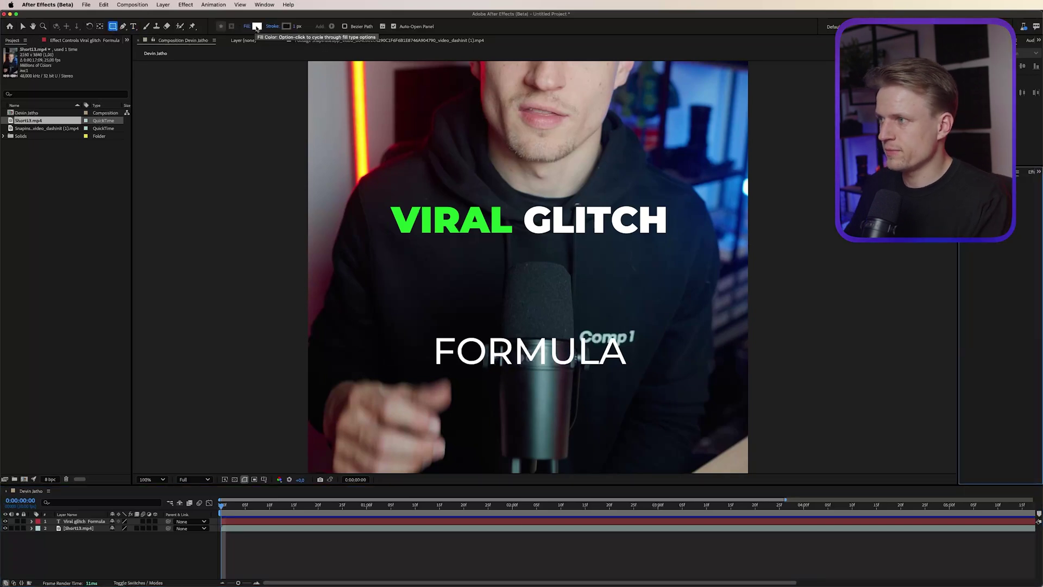
{"action": "left_click", "coordinate": [257, 27]}
{"action": "left_click", "coordinate": [359, 303]}
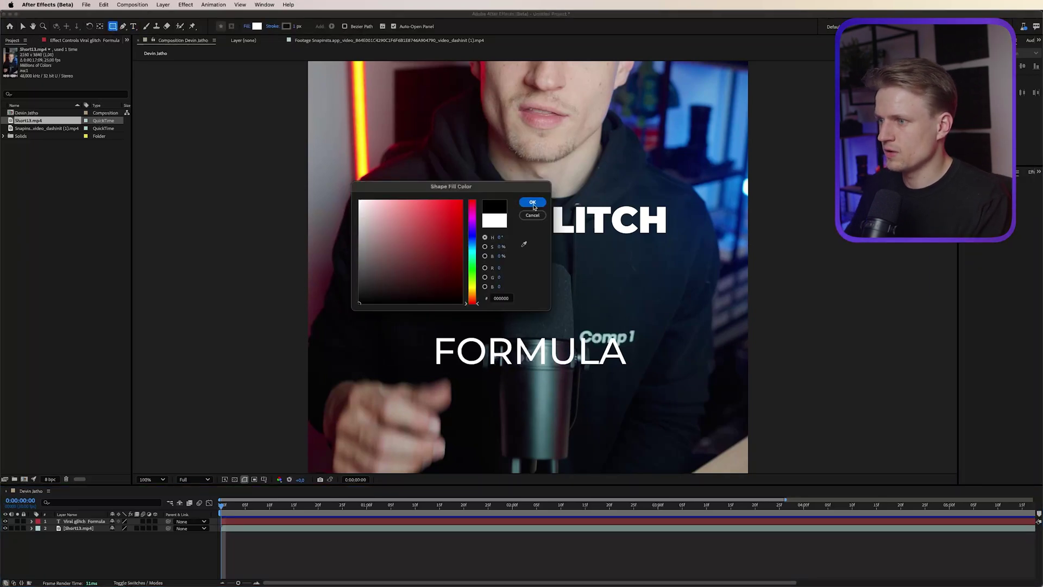
{"action": "left_click", "coordinate": [532, 202]}
{"action": "left_click", "coordinate": [285, 26]}
{"action": "type", "text": "FFFFFF"}
{"action": "key", "text": "Return"}
{"action": "left_click", "coordinate": [296, 26]}
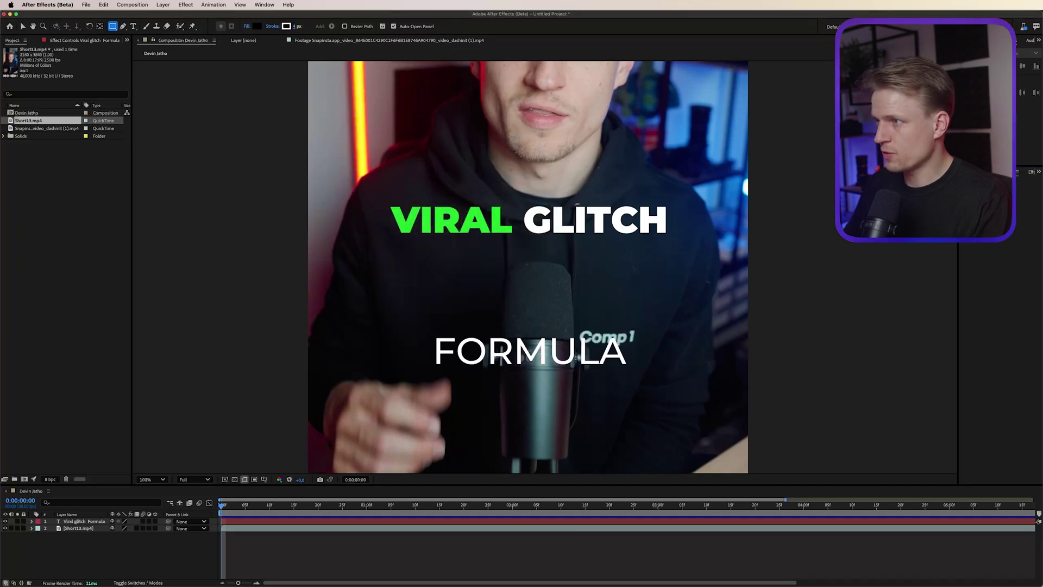
{"action": "left_click_drag", "start_coordinate": [367, 247], "coordinate": [691, 323]}
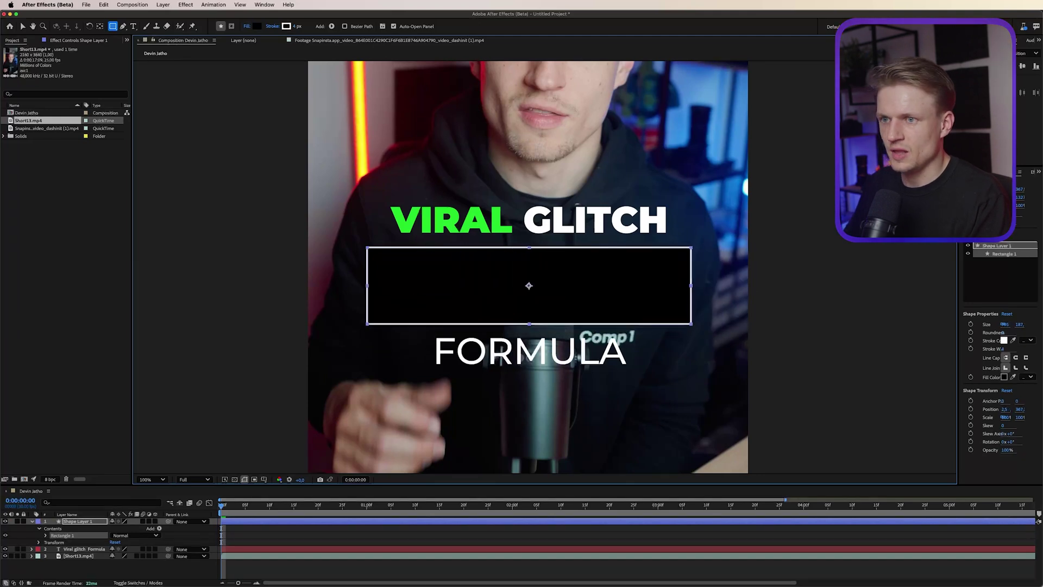
Duplicate the rectangle's shape layer and set the copy's fill to None.
{"action": "key", "text": "super+d"}
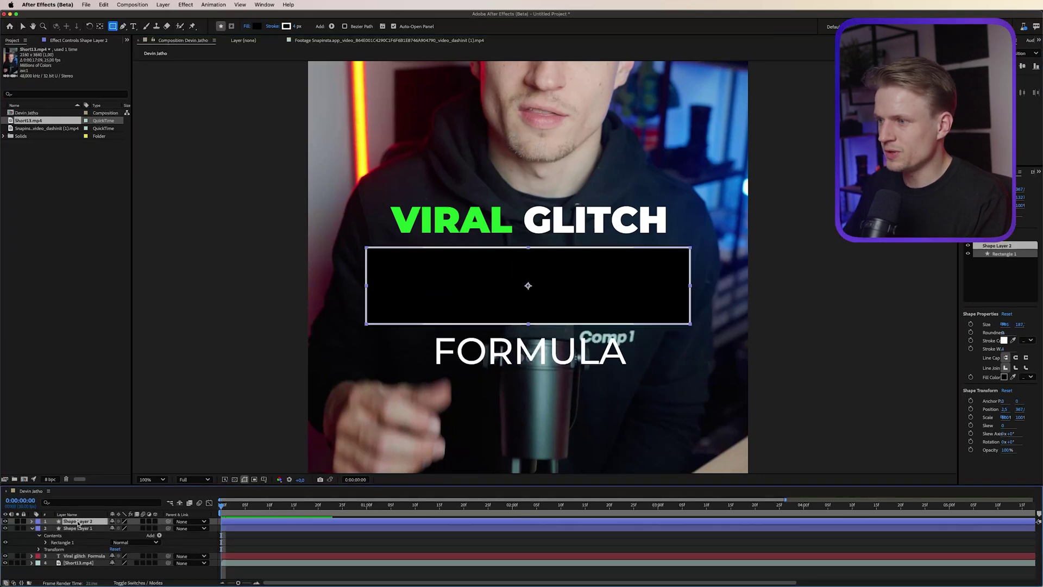
{"action": "left_click", "coordinate": [247, 28]}
{"action": "left_click", "coordinate": [476, 283]}
{"action": "left_click", "coordinate": [558, 323]}
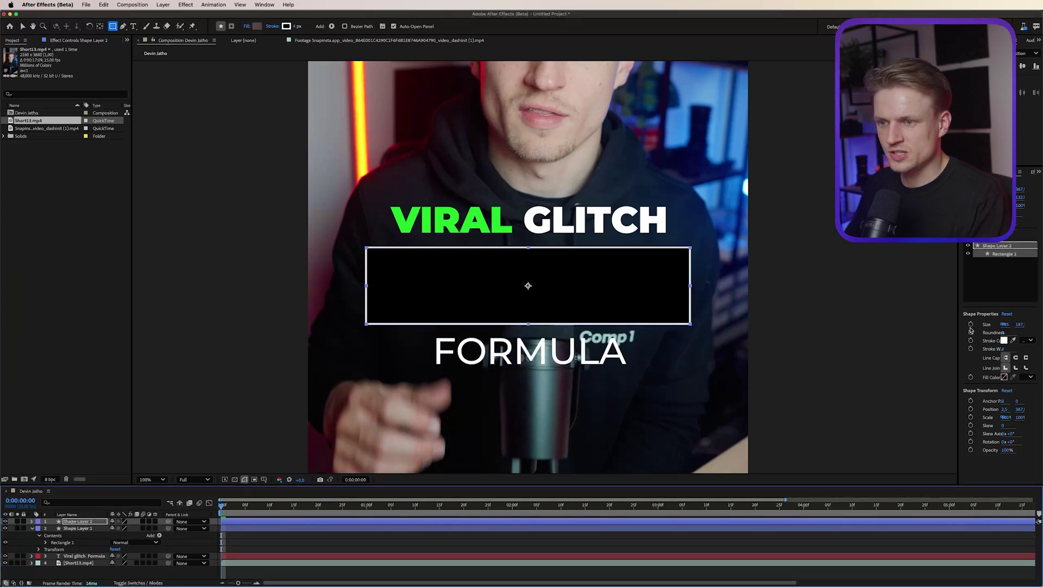
Unlink the unfilled rectangle's size proportions and narrow it to about 276 px wide, dividing the box into three cells.
{"action": "left_click_drag", "start_coordinate": [960, 330], "coordinate": [912, 332]}
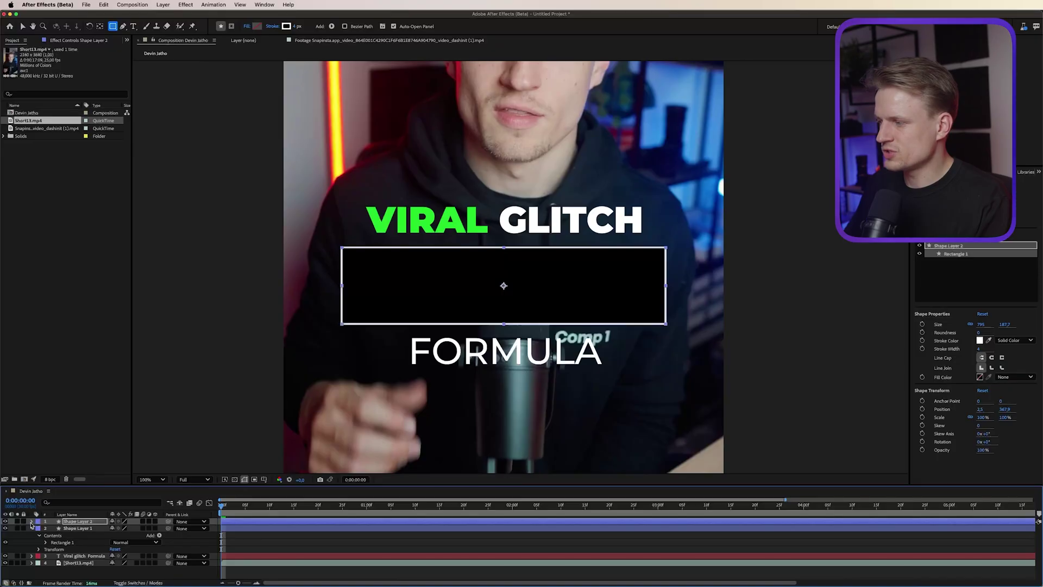
{"action": "left_click", "coordinate": [31, 522]}
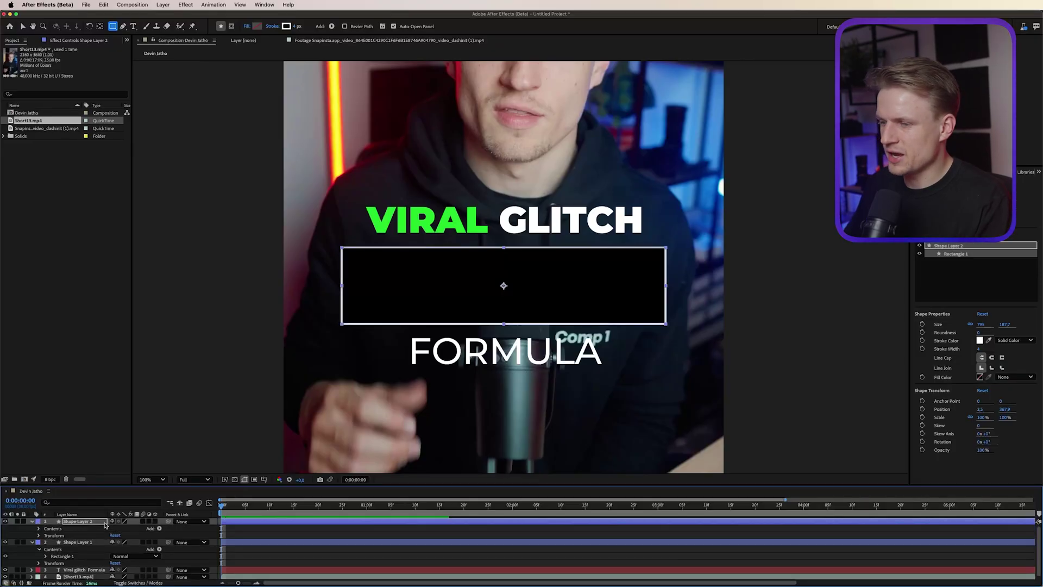
{"action": "left_click", "coordinate": [970, 325]}
{"action": "left_click_drag", "start_coordinate": [991, 328], "coordinate": [786, 342]}
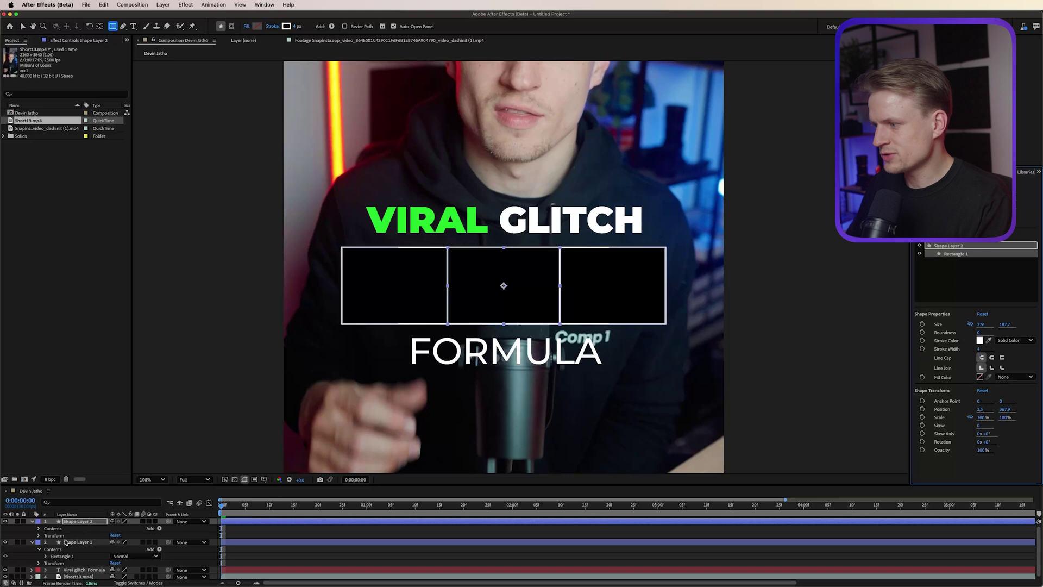
Lower the opacity of the large rectangle's black fill to make it semi-transparent.
{"action": "left_click", "coordinate": [82, 541]}
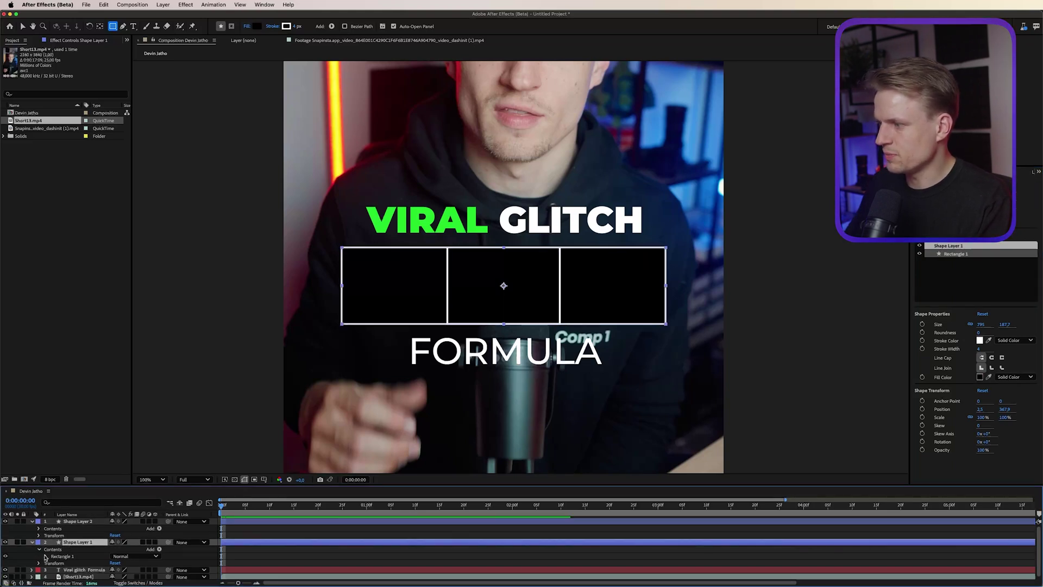
{"action": "left_click", "coordinate": [45, 556]}
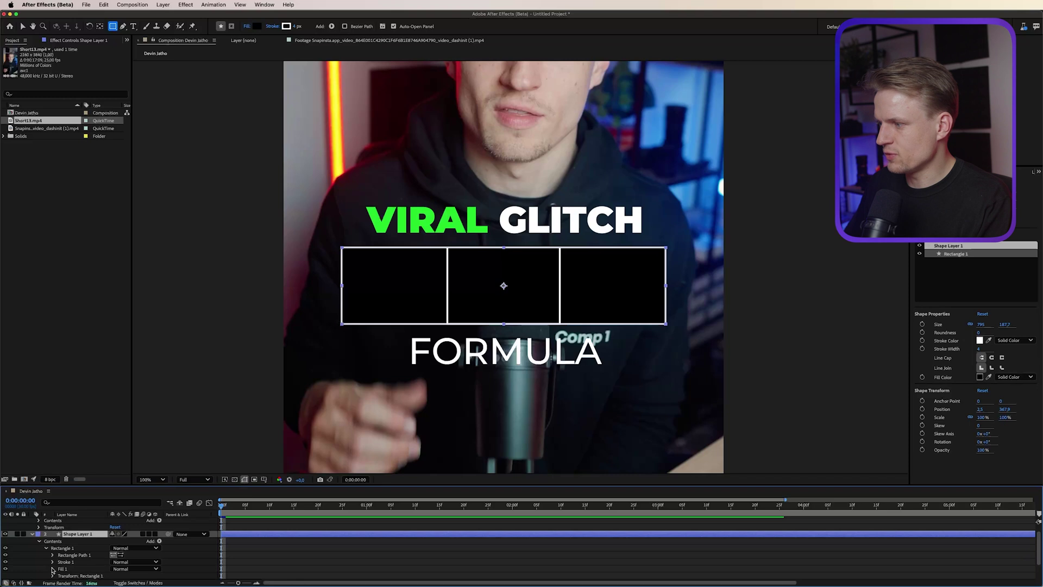
{"action": "left_click", "coordinate": [52, 569]}
{"action": "scroll", "coordinate": [87, 565], "scroll_direction": "down", "scroll_amount": 2}
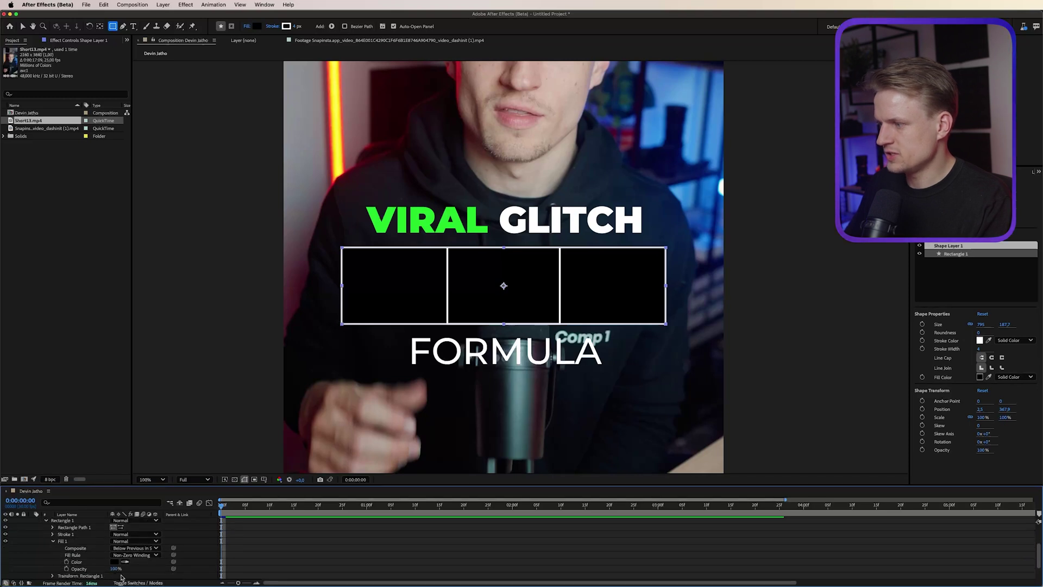
{"action": "left_click_drag", "start_coordinate": [116, 568], "coordinate": [75, 568]}
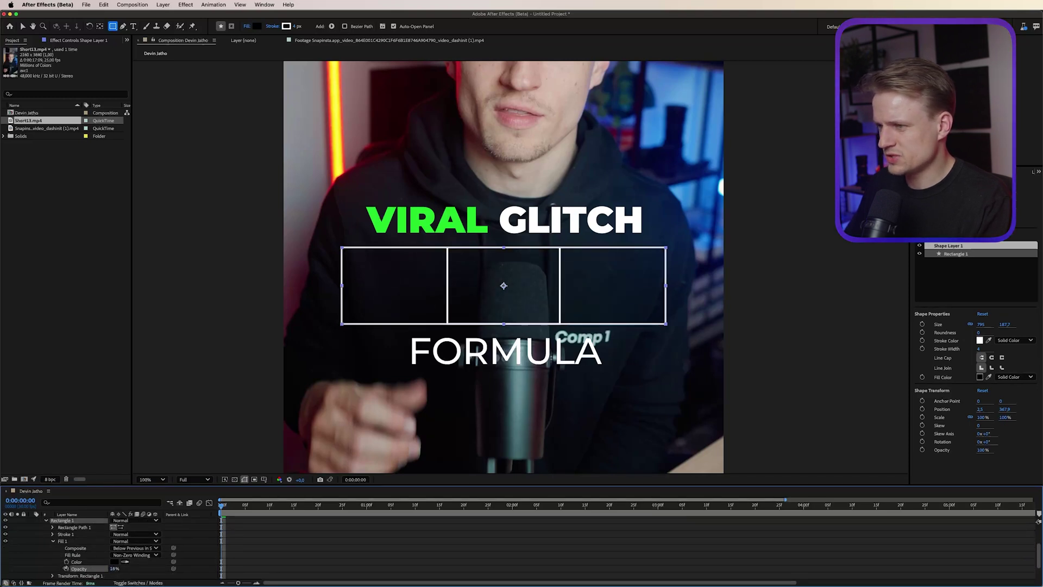
{"action": "left_click_drag", "start_coordinate": [83, 567], "coordinate": [77, 566]}
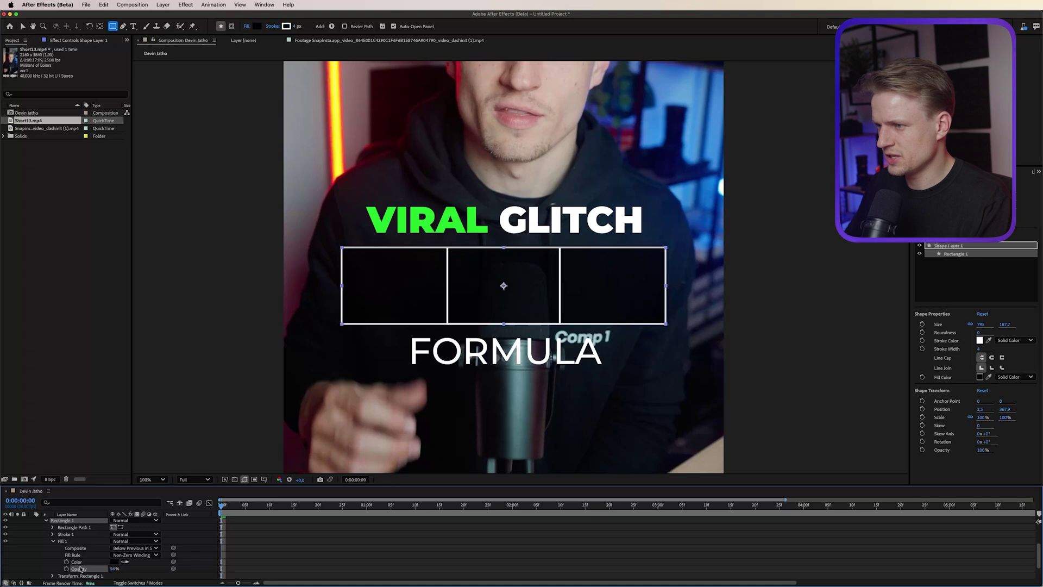
Examine the fill color and fill type options of the large rectangle.
{"action": "left_click", "coordinate": [387, 532]}
{"action": "key", "text": "v"}
{"action": "left_click", "coordinate": [63, 541]}
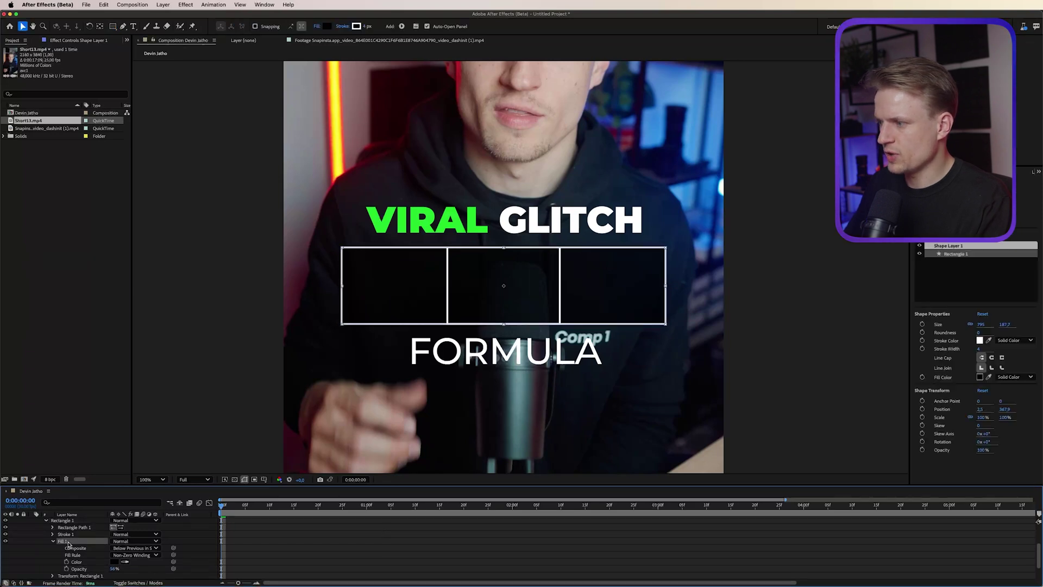
{"action": "left_click", "coordinate": [115, 562]}
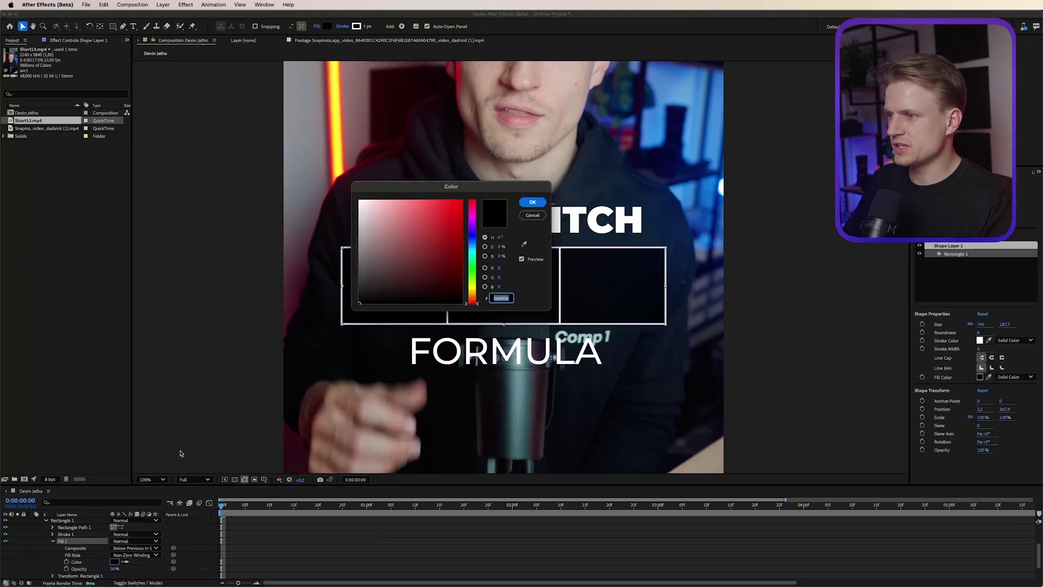
{"action": "key", "text": "Escape"}
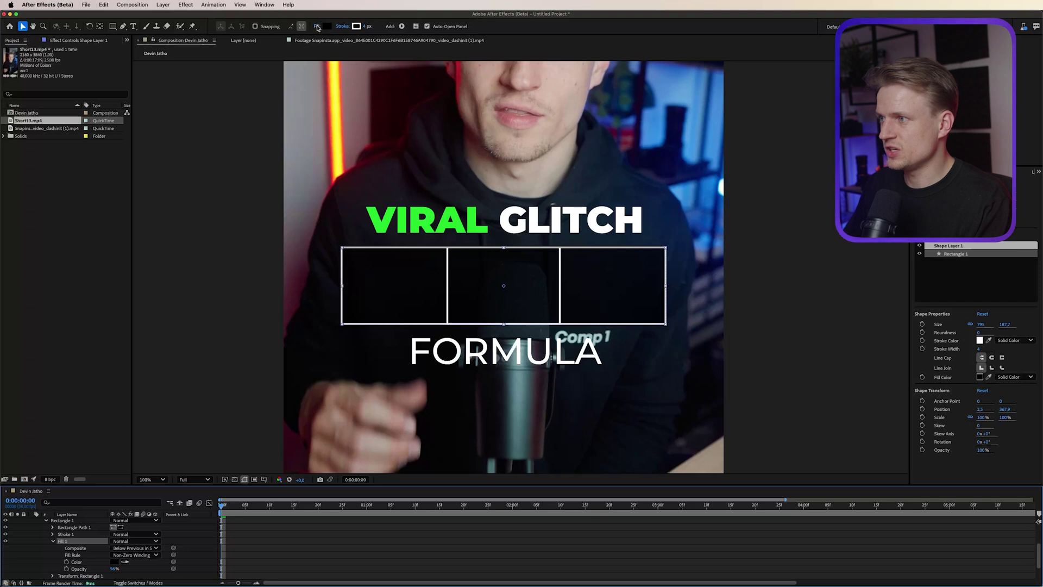
{"action": "left_click", "coordinate": [318, 26]}
{"action": "left_click", "coordinate": [506, 282]}
{"action": "left_click", "coordinate": [492, 281]}
{"action": "left_click", "coordinate": [558, 326]}
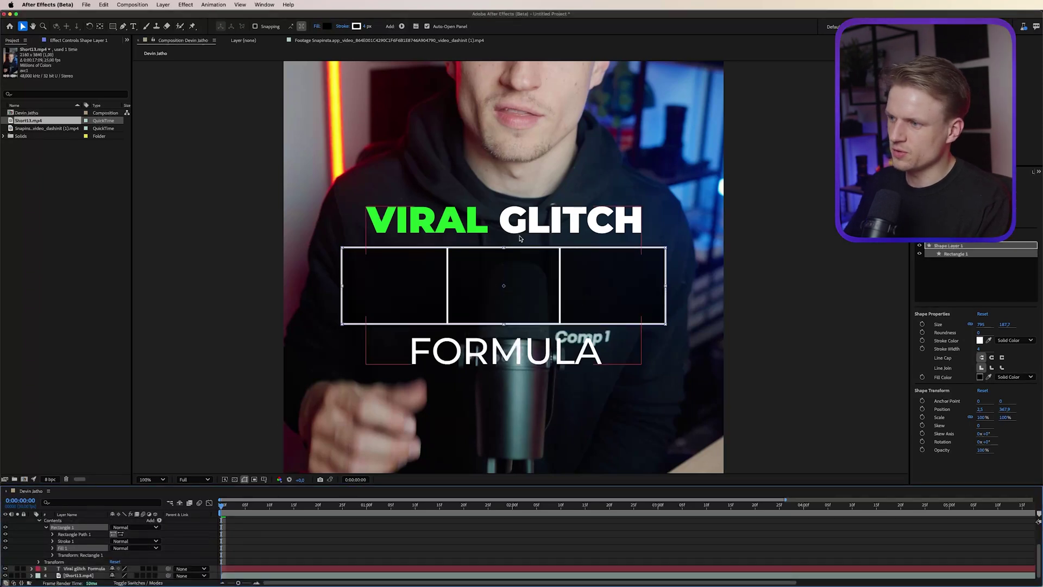
Add a green vertical text column reading 7, blank line, 5, 4, 3 and move it up so the 3 sits in the left cell.
{"action": "key", "text": "."}
{"action": "left_click", "coordinate": [491, 380]}
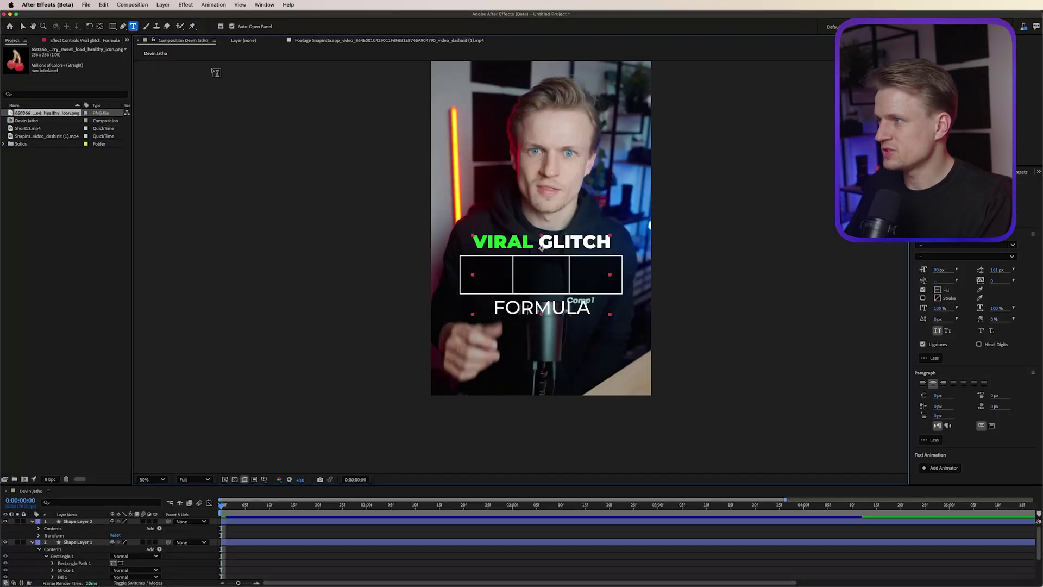
{"action": "left_click", "coordinate": [509, 150]}
{"action": "type", "text": "7"}
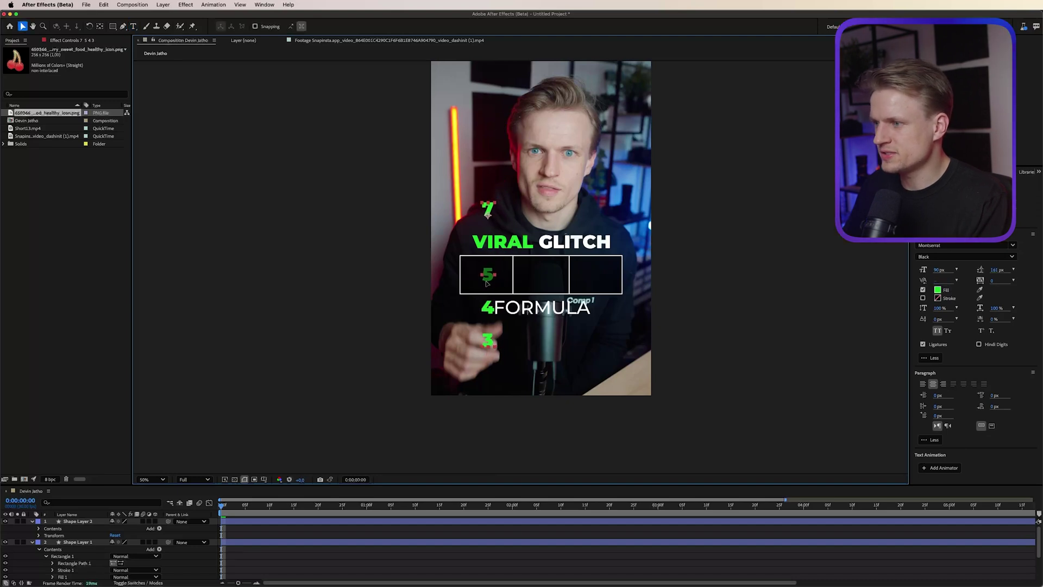
{"action": "left_click_drag", "start_coordinate": [487, 283], "coordinate": [487, 216]}
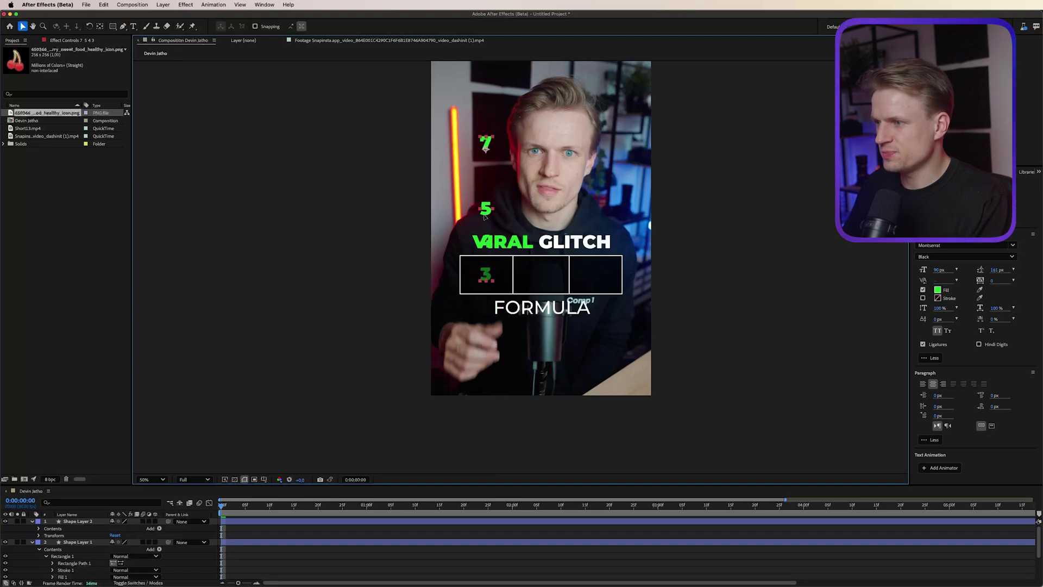
Recolor the green number column white and increase its line spacing to 197 px.
{"action": "left_click", "coordinate": [939, 290]}
{"action": "left_click_drag", "start_coordinate": [437, 241], "coordinate": [356, 197]}
{"action": "key", "text": "Return"}
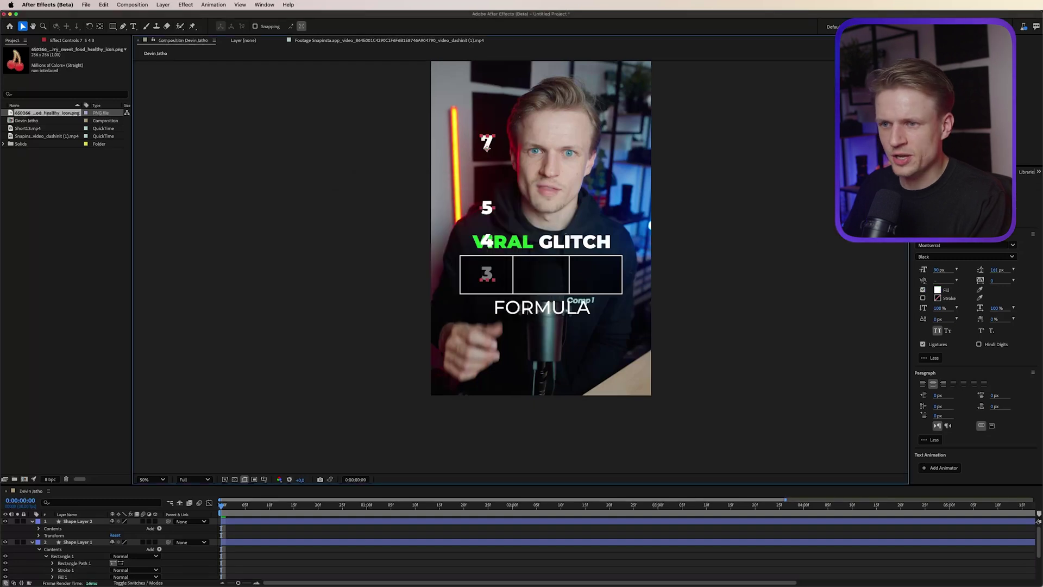
{"action": "left_click_drag", "start_coordinate": [994, 270], "coordinate": [1005, 270]}
{"action": "mouse_move", "coordinate": [489, 195]}
{"action": "left_mouse_down"}
{"action": "mouse_move", "coordinate": [489, 236]}
{"action": "mouse_move", "coordinate": [488, 194]}
{"action": "left_mouse_up"}
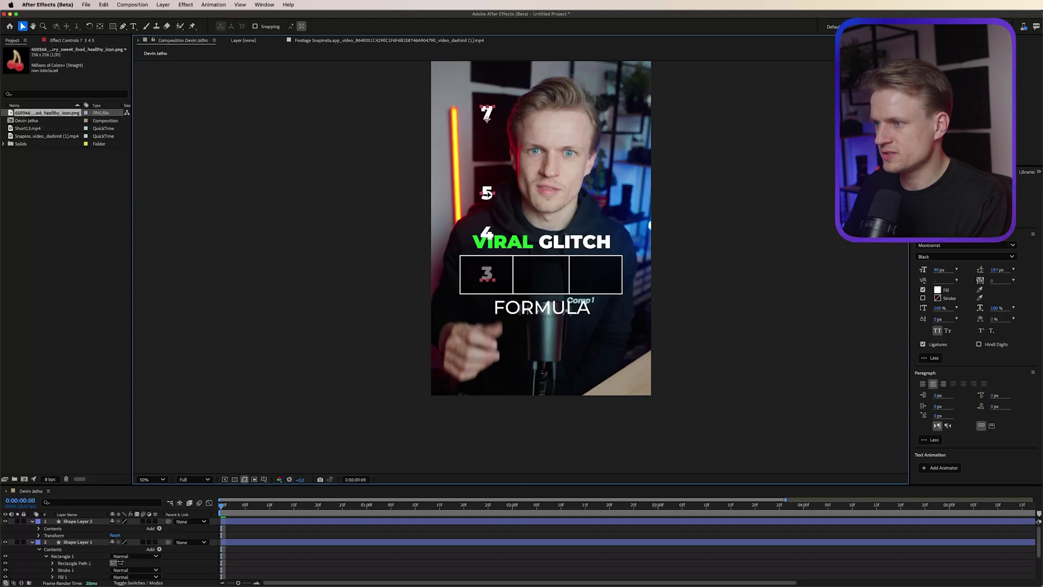
Duplicate the number column and place the copy over the middle cell, level with the original.
{"action": "scroll", "coordinate": [488, 195], "scroll_direction": "up", "scroll_amount": 1}
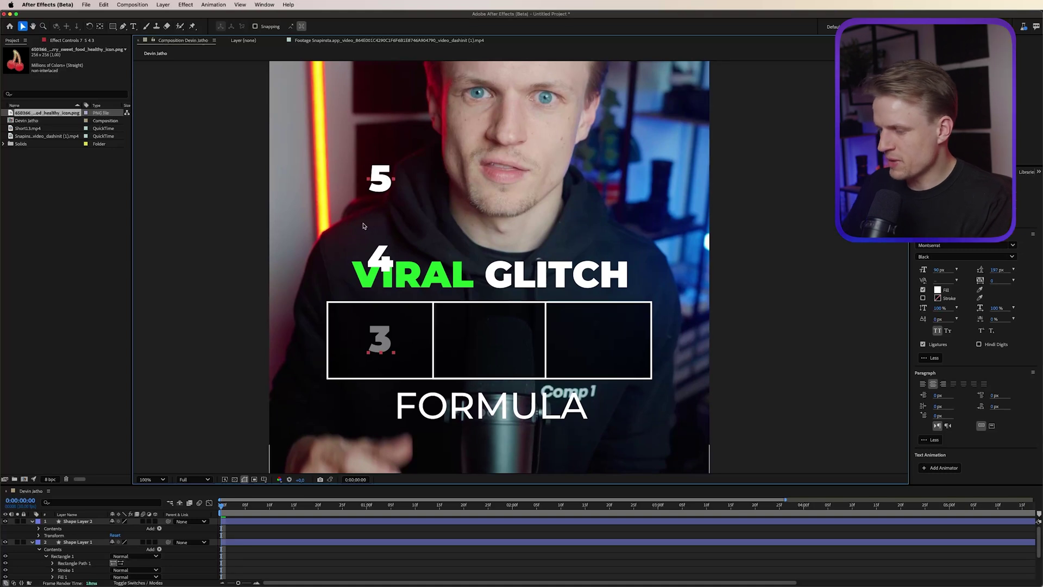
{"action": "key", "text": "super+d"}
{"action": "left_click_drag", "start_coordinate": [383, 184], "coordinate": [490, 199]}
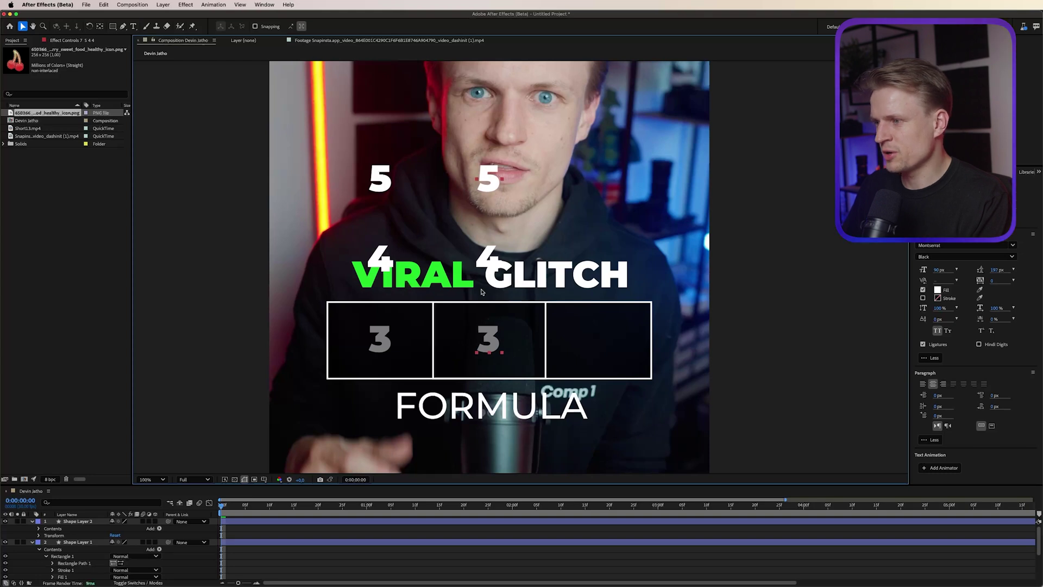
Edit the middle number column, deleting the 4 and filling the blank line between 7 and 5 with a 6.
{"action": "double_click", "coordinate": [486, 263]}
{"action": "left_click", "coordinate": [491, 262]}
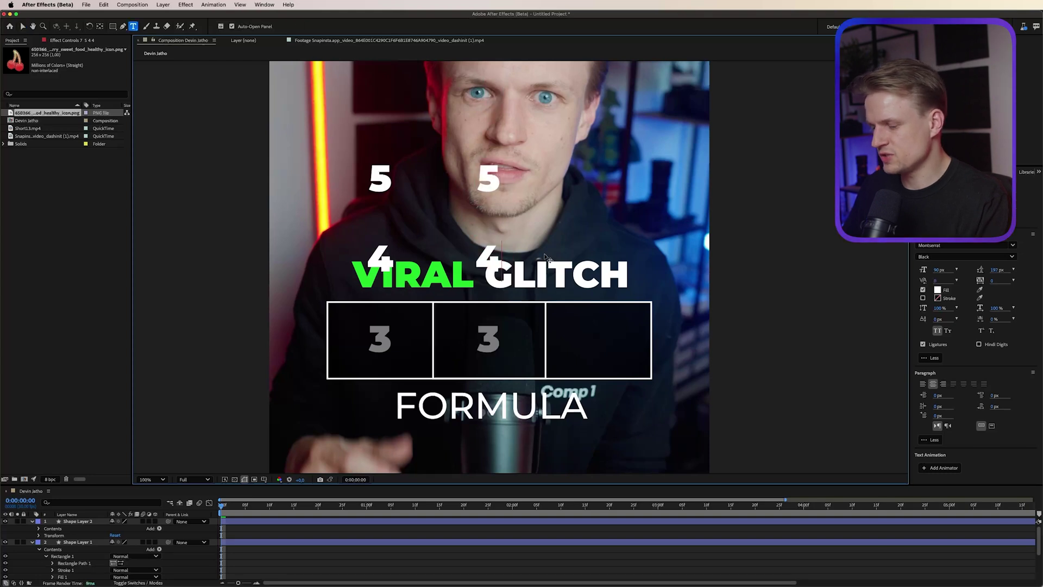
{"action": "key", "text": "BackSpace"}
{"action": "scroll", "coordinate": [523, 369], "scroll_direction": "down", "scroll_amount": 1}
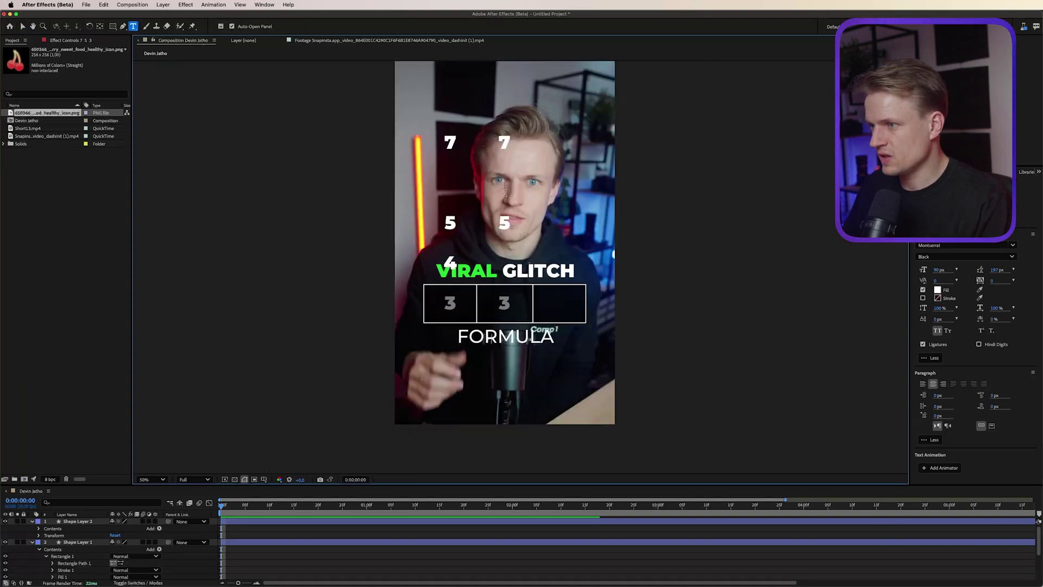
{"action": "left_click", "coordinate": [505, 190]}
{"action": "type", "text": "6"}
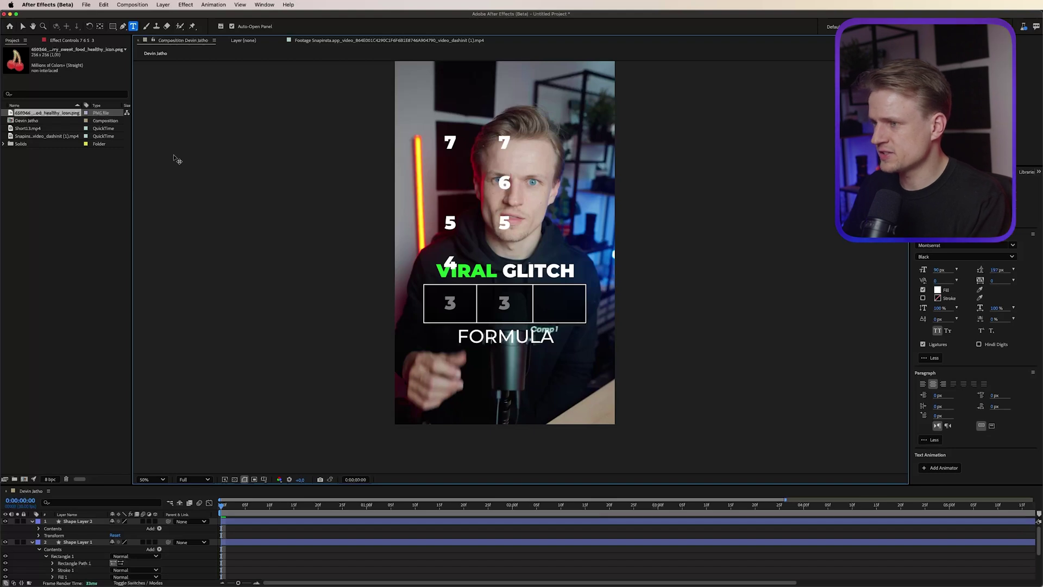
Duplicate the middle number column over the right cell and delete the 6 from the copy.
{"action": "left_click", "coordinate": [22, 26]}
{"action": "key", "text": "super+d"}
{"action": "key", "text": "ctrl+d"}
{"action": "left_click_drag", "start_coordinate": [505, 186], "coordinate": [558, 185]}
{"action": "key", "text": "ctrl+t"}
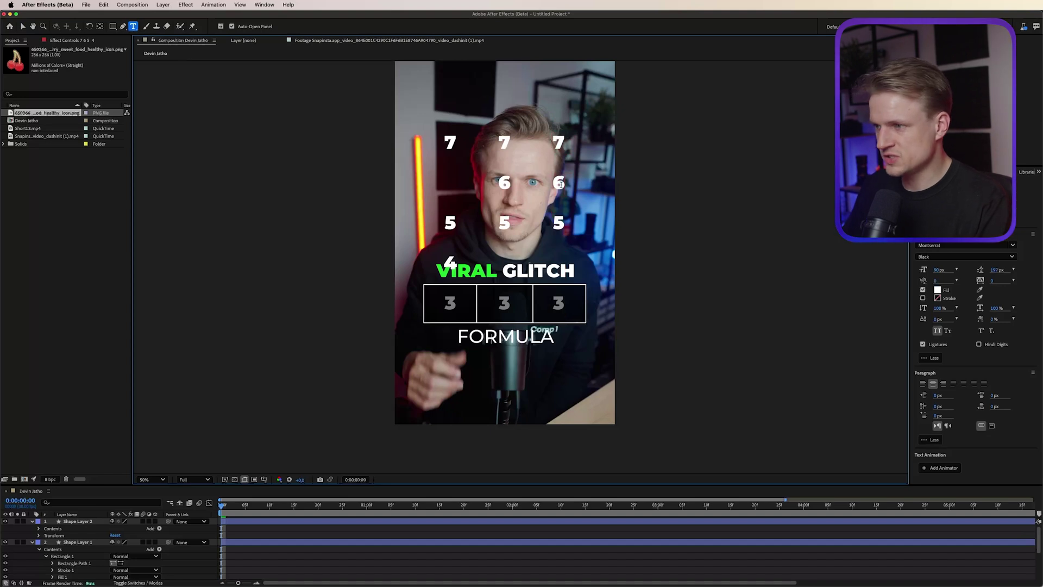
Add the cherry image above the shape layers, scale it to 50%, and center it in the left column's gap between 7 and 5.
{"action": "left_click", "coordinate": [94, 522]}
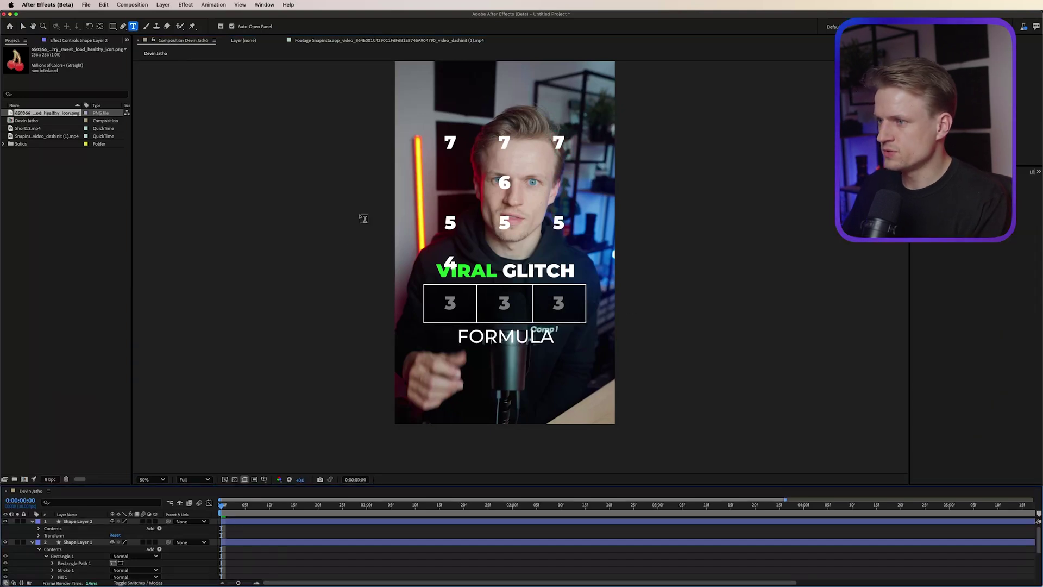
{"action": "left_click_drag", "start_coordinate": [439, 182], "coordinate": [467, 189]}
{"action": "scroll", "coordinate": [467, 189], "scroll_direction": "up", "scroll_amount": 1}
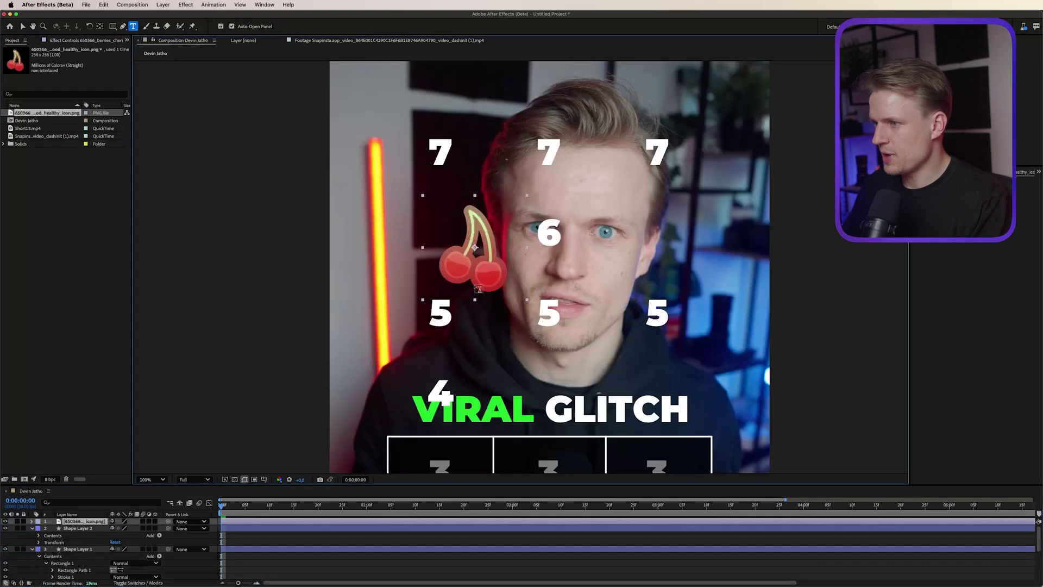
{"action": "key", "text": "s"}
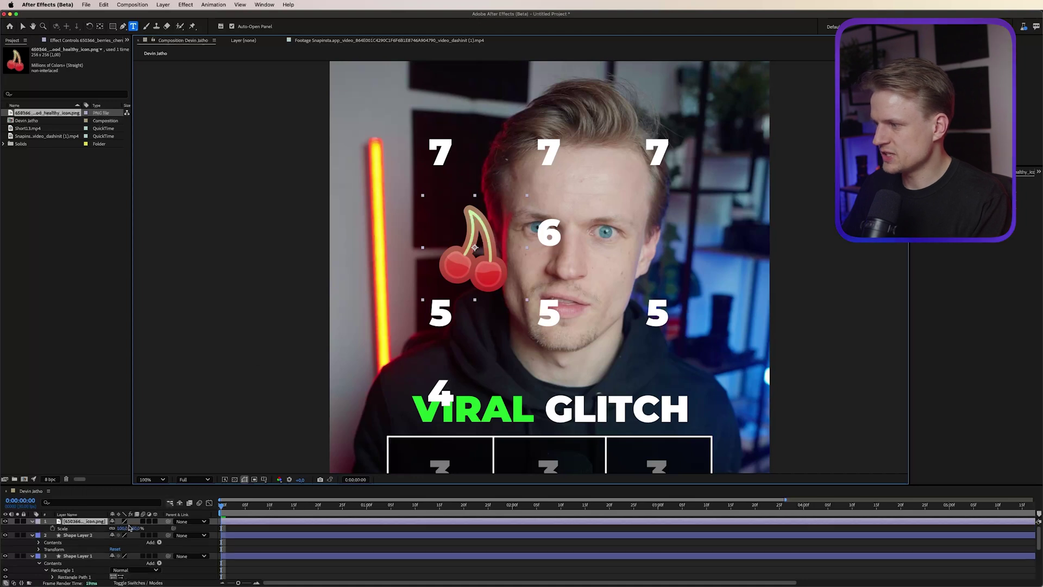
{"action": "left_click_drag", "start_coordinate": [137, 528], "coordinate": [110, 528]}
{"action": "key", "text": "v"}
{"action": "left_click_drag", "start_coordinate": [480, 265], "coordinate": [452, 252]}
{"action": "left_click_drag", "start_coordinate": [448, 253], "coordinate": [449, 252]}
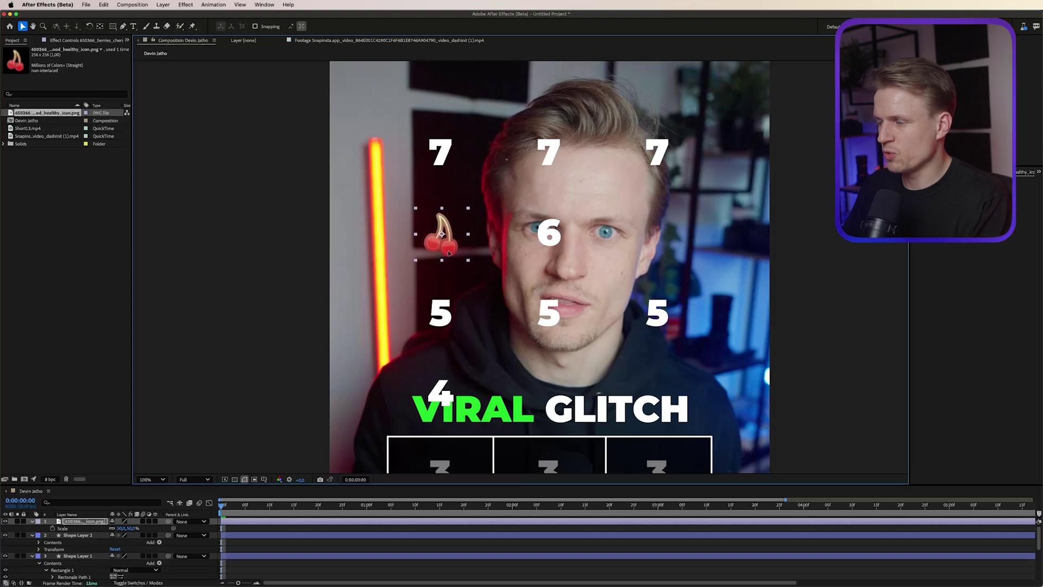
Duplicate the cherry to fill both gaps in the right column and the gap above the 3 in the middle column.
{"action": "left_click_drag", "start_coordinate": [517, 361], "coordinate": [471, 310]}
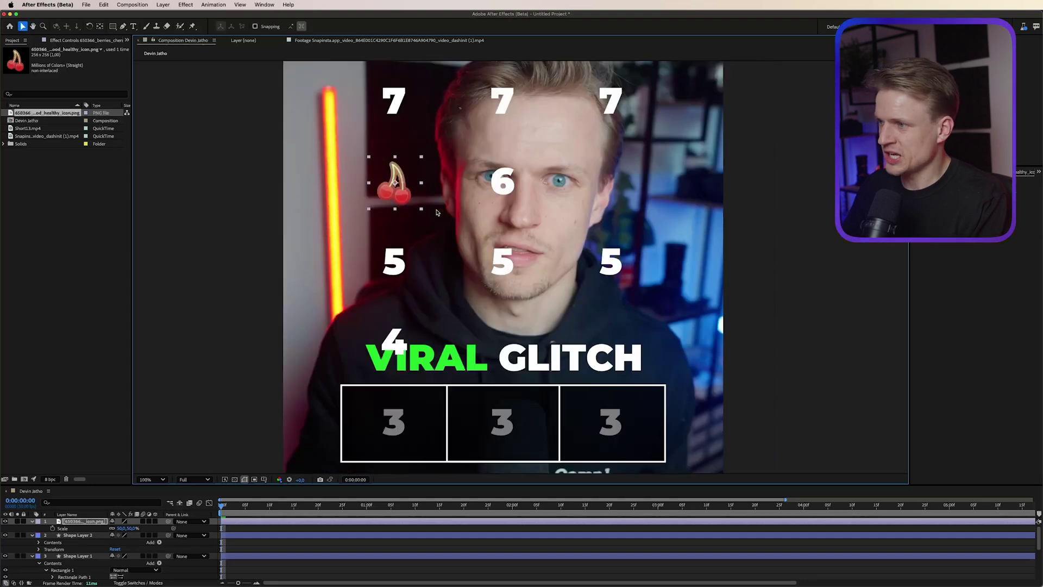
{"action": "key", "text": "ctrl+d"}
{"action": "left_click_drag", "start_coordinate": [405, 197], "coordinate": [619, 374]}
{"action": "key", "text": "ctrl+d"}
{"action": "key", "text": "ctrl+d"}
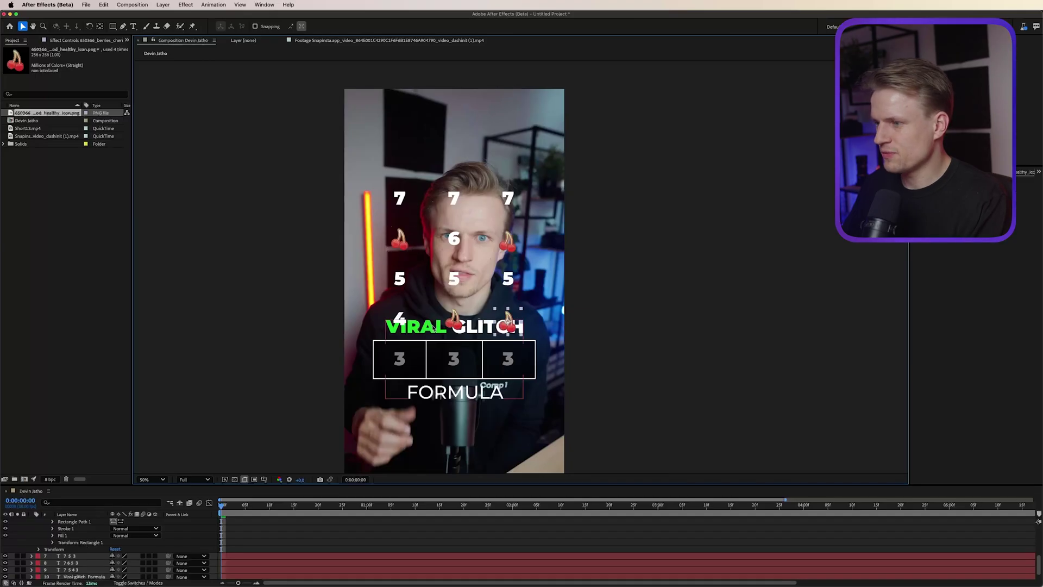
Move both rectangle shape layers below the text layers and just above the Short13.mp4 video layer.
{"action": "left_click", "coordinate": [397, 358]}
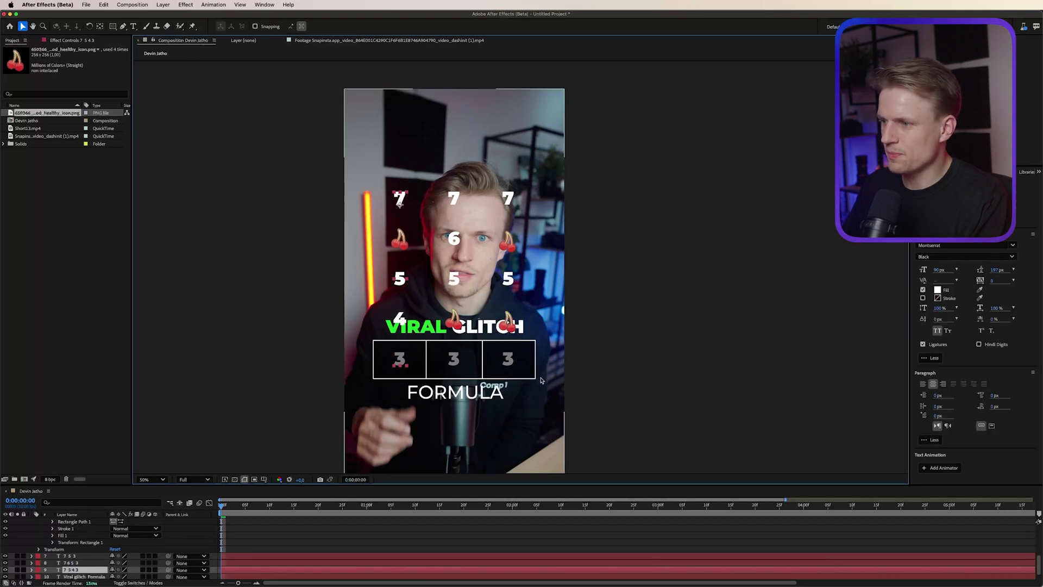
{"action": "key", "text": "."}
{"action": "left_click_drag", "start_coordinate": [383, 392], "coordinate": [474, 298]}
{"action": "left_click", "coordinate": [473, 320]}
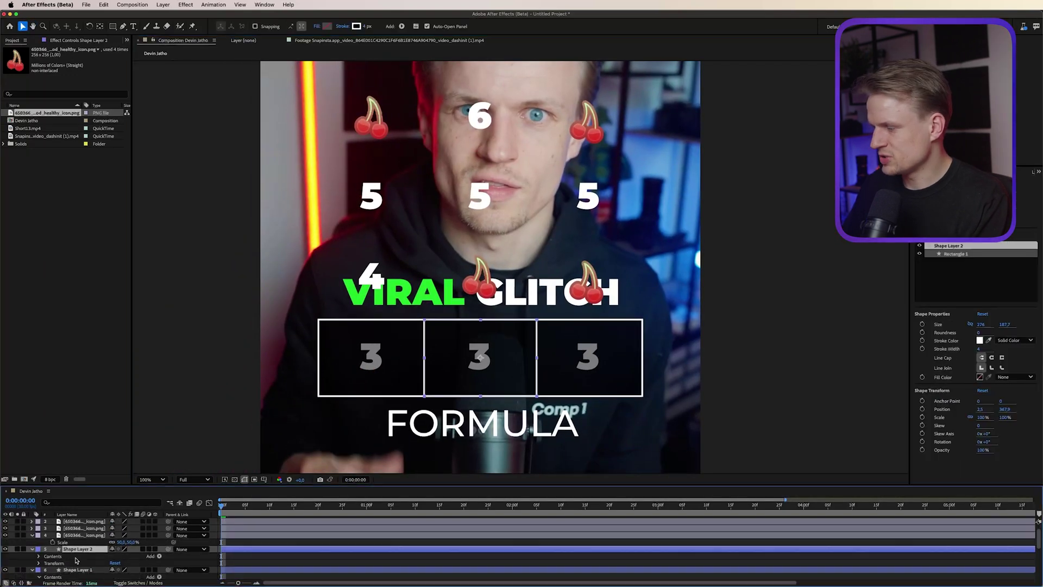
{"action": "left_click", "coordinate": [84, 569], "text": "shift"}
{"action": "scroll", "coordinate": [85, 562], "scroll_direction": "down", "scroll_amount": 5}
{"action": "scroll", "coordinate": [86, 561], "scroll_direction": "up", "scroll_amount": 2}
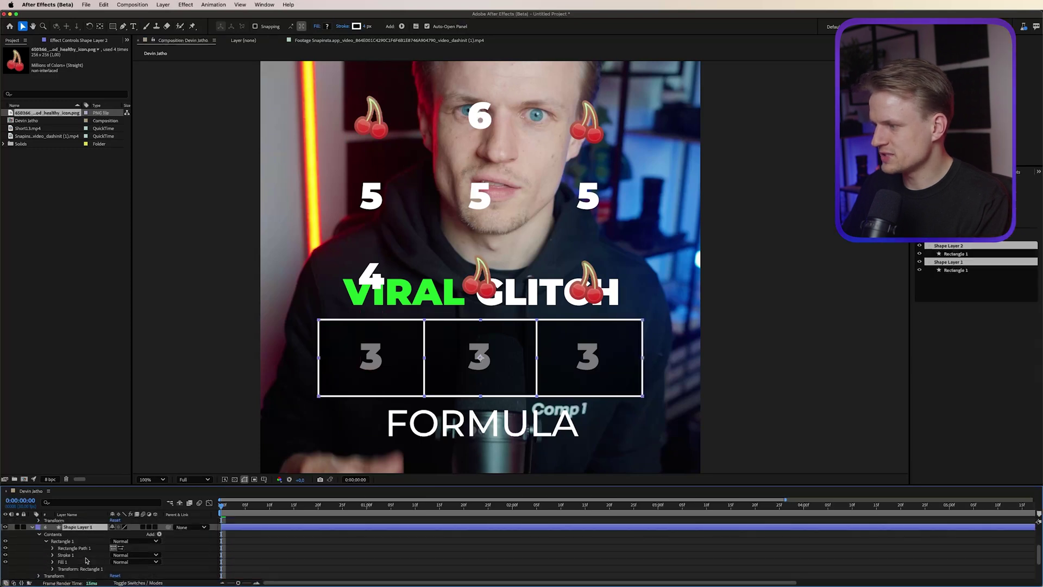
{"action": "left_click_drag", "start_coordinate": [80, 585], "coordinate": [83, 572]}
{"action": "left_click", "coordinate": [309, 557]}
{"action": "left_click_drag", "start_coordinate": [591, 199], "coordinate": [570, 168]}
{"action": "key", "text": "comma"}
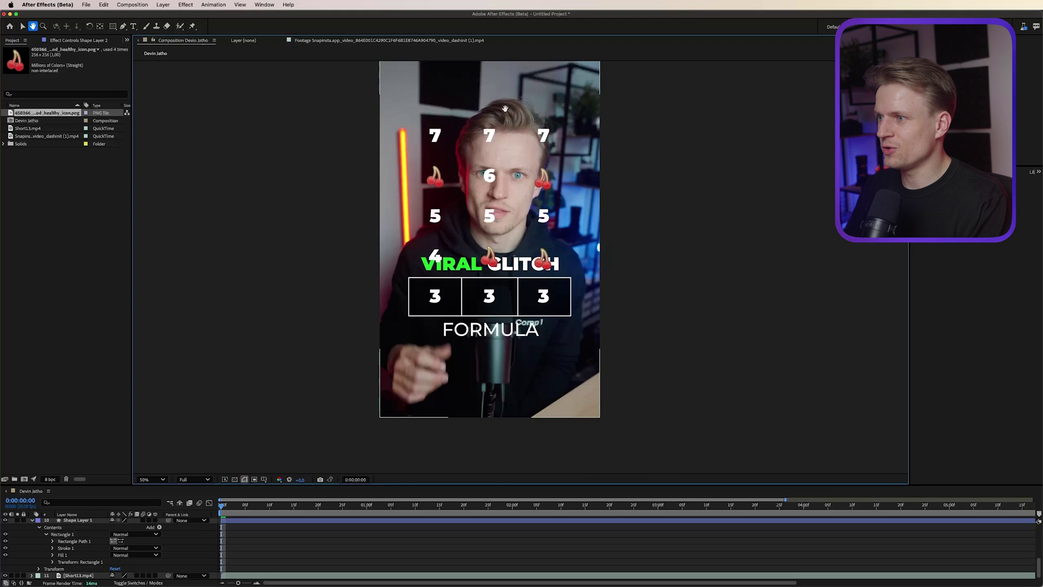
Create a white solid layer at composition size, 1080 by 1920 px.
{"action": "key", "text": "period"}
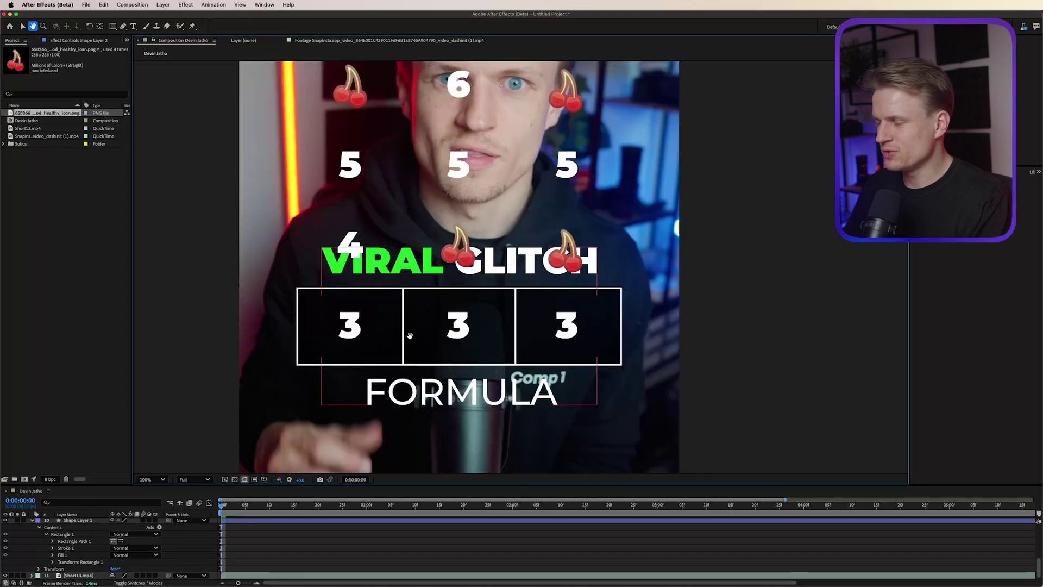
{"action": "left_click_drag", "start_coordinate": [403, 344], "coordinate": [440, 344]}
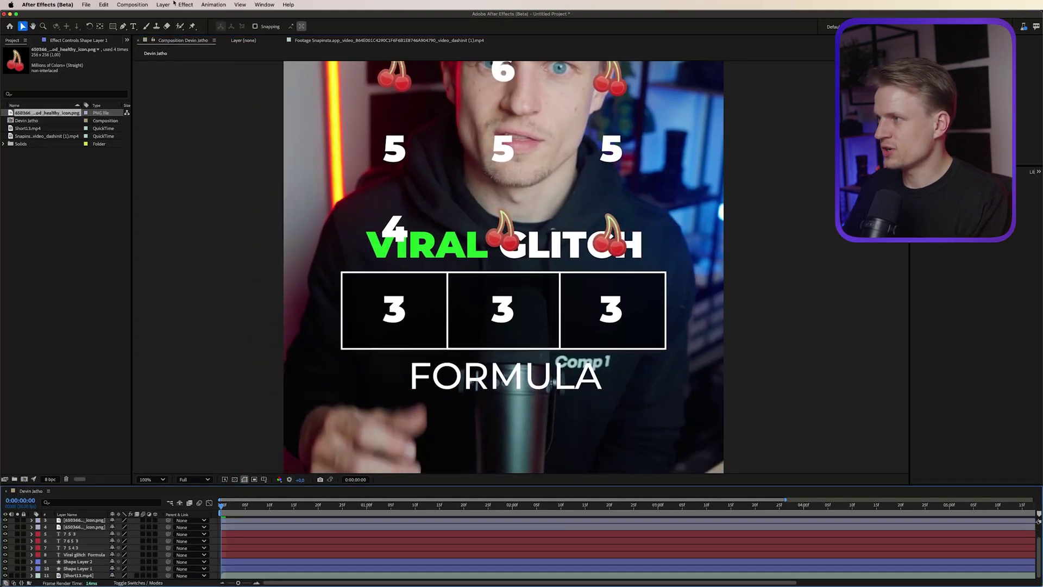
{"action": "left_click", "coordinate": [173, 5]}
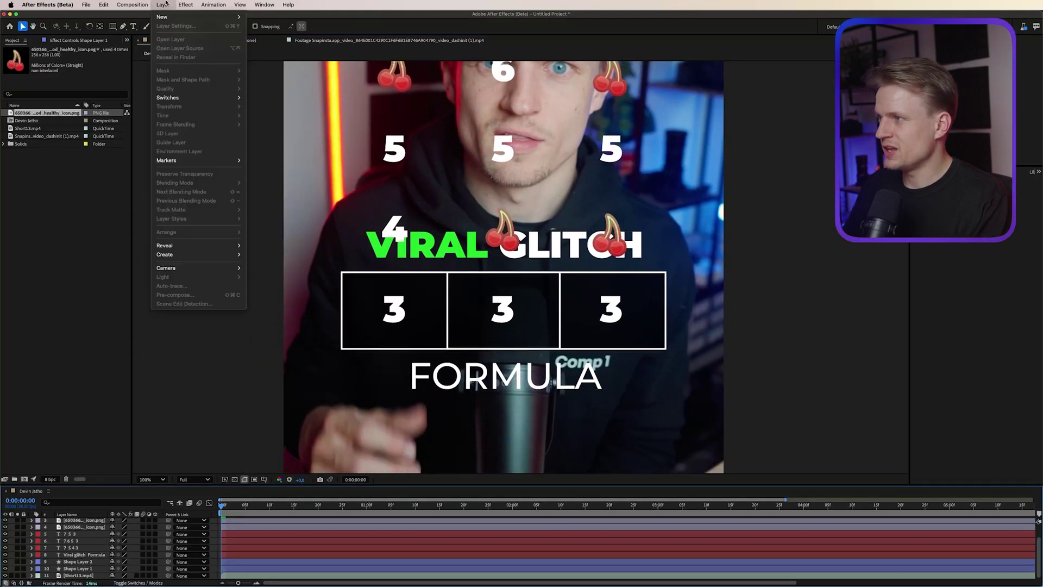
{"action": "mouse_move", "coordinate": [163, 16]}
{"action": "left_click", "coordinate": [280, 27]}
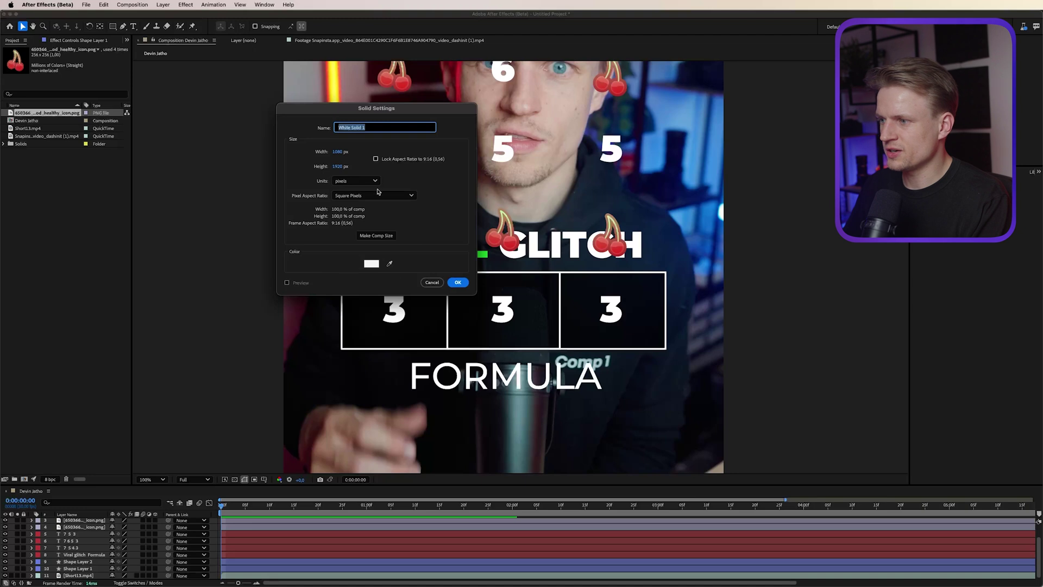
{"action": "left_click", "coordinate": [457, 282]}
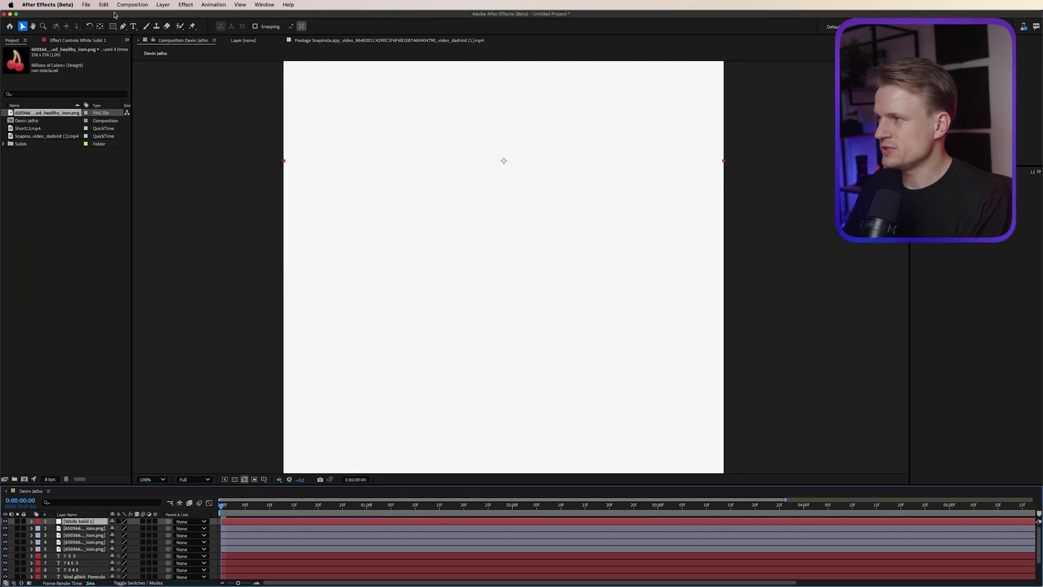
Hide the white solid, draw a rectangular mask on it across the three cells, and show the solid again.
{"action": "left_click", "coordinate": [114, 25]}
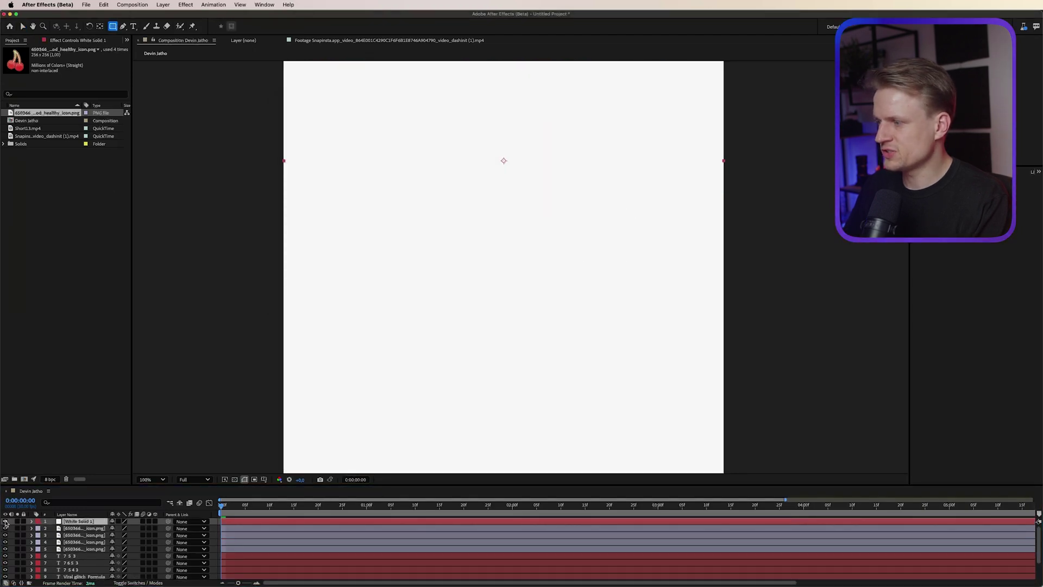
{"action": "left_click", "coordinate": [5, 521]}
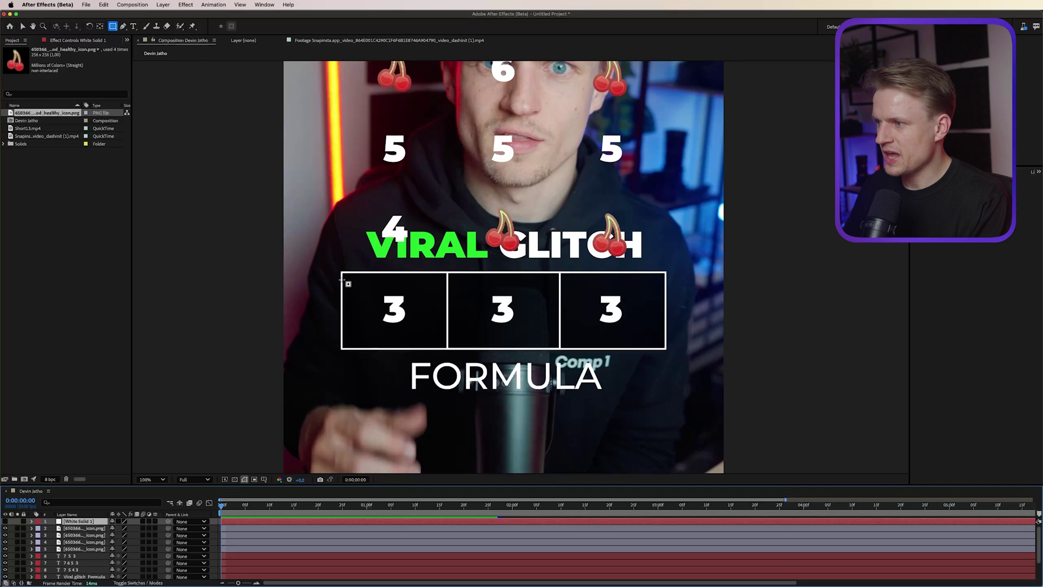
{"action": "left_click_drag", "start_coordinate": [341, 279], "coordinate": [674, 344]}
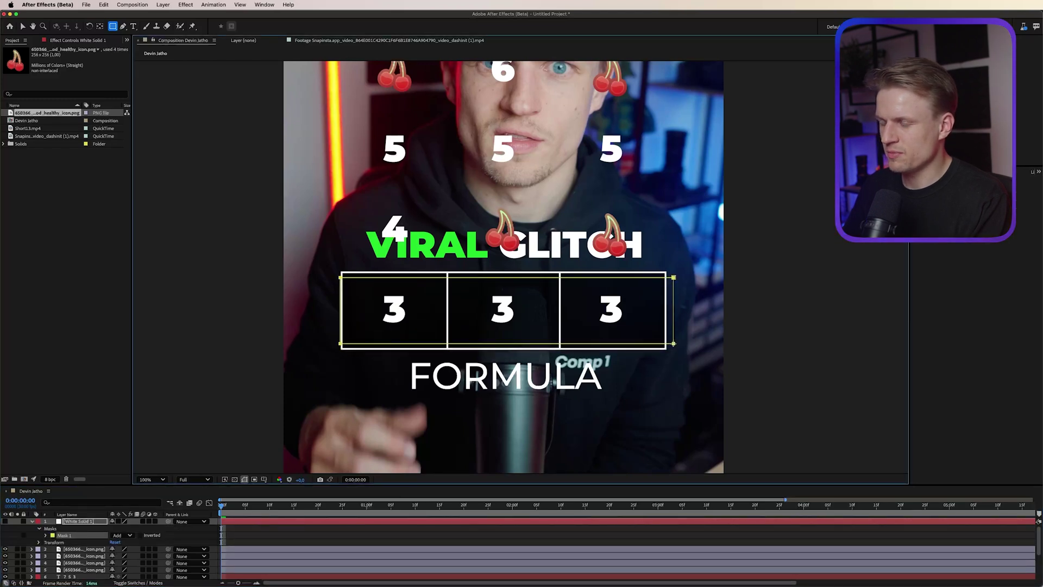
{"action": "left_click", "coordinate": [5, 522]}
{"action": "key", "text": "period"}
{"action": "left_click_drag", "start_coordinate": [426, 355], "coordinate": [424, 308]}
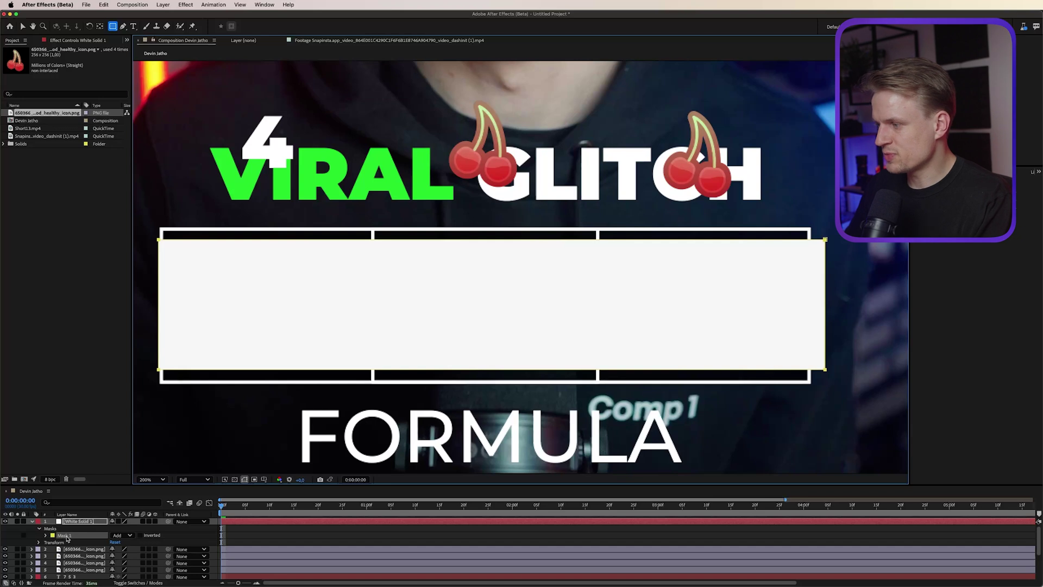
Feather the solid's mask by about 51 pixels and move its upper and lower edges slightly inward.
{"action": "key", "text": "f"}
{"action": "left_click_drag", "start_coordinate": [130, 537], "coordinate": [147, 534]}
{"action": "key", "text": "v"}
{"action": "key", "text": "comma"}
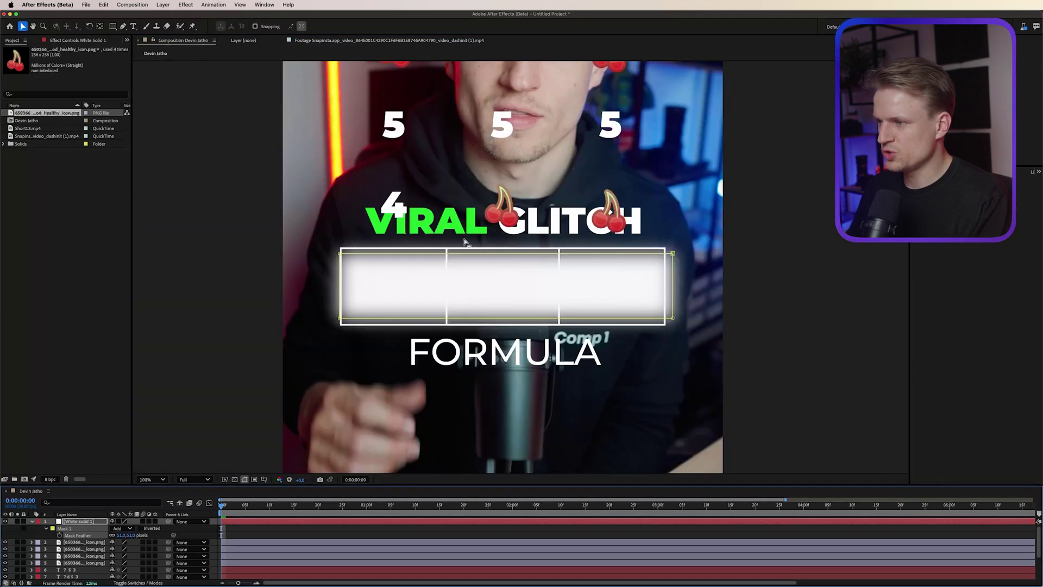
{"action": "left_click", "coordinate": [491, 253]}
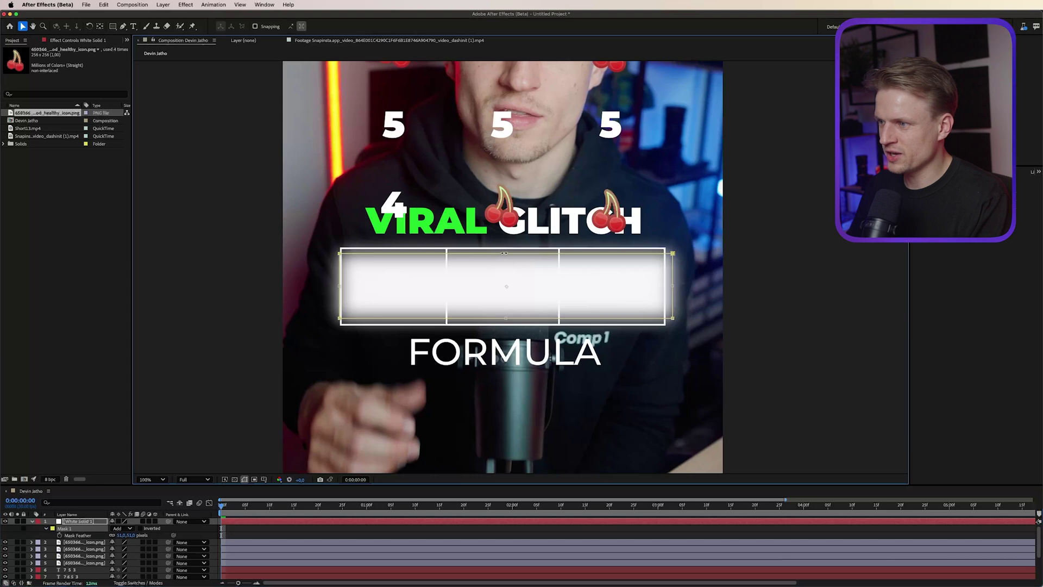
{"action": "left_click_drag", "start_coordinate": [506, 252], "coordinate": [505, 256]}
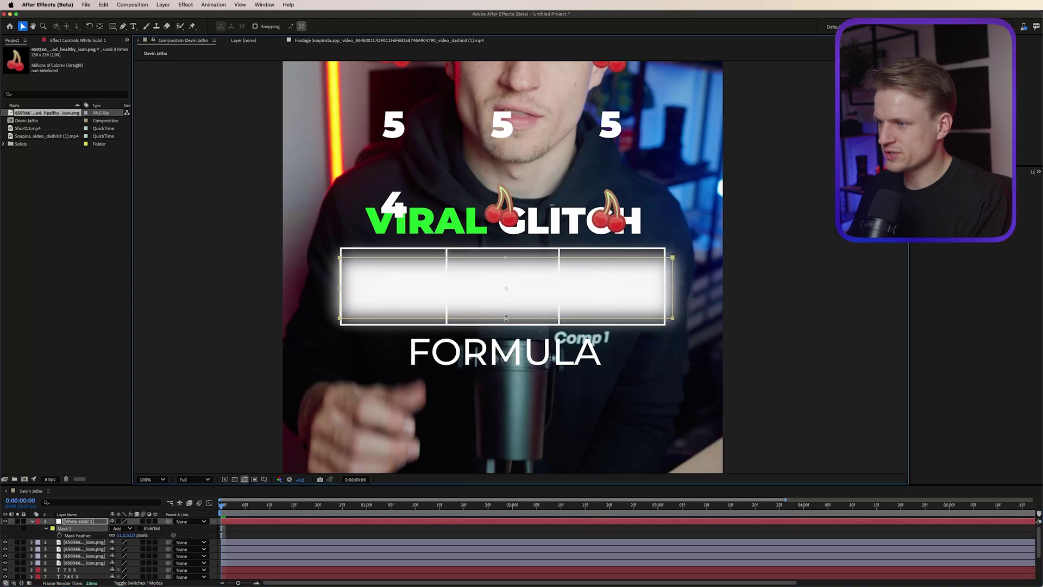
{"action": "left_click_drag", "start_coordinate": [506, 318], "coordinate": [505, 314]}
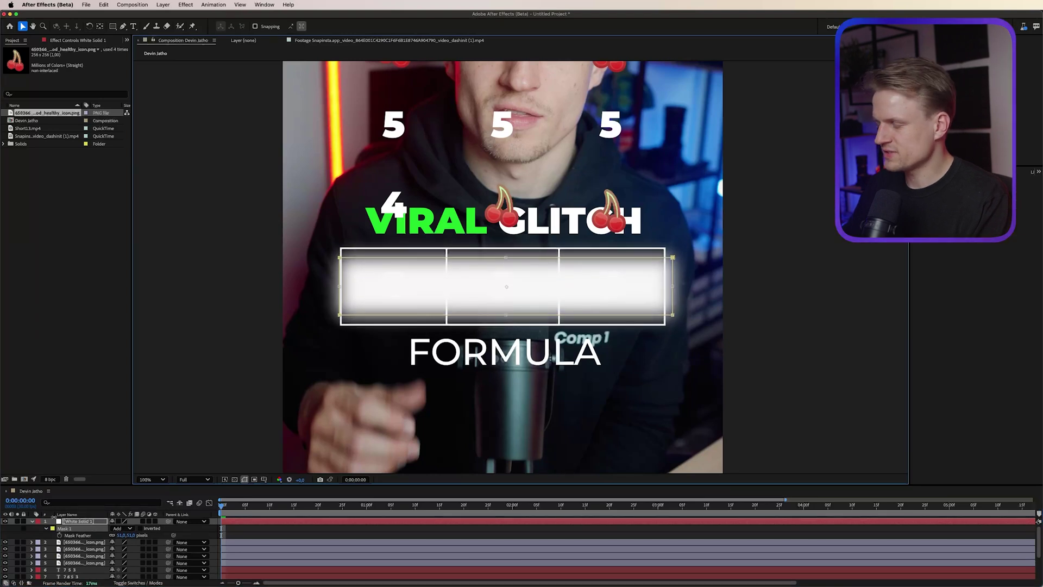
Set the white solid as track matte for all four cherry layers and the three number text layers.
{"action": "left_click", "coordinate": [32, 521]}
{"action": "left_click", "coordinate": [32, 521]}
{"action": "left_click", "coordinate": [32, 520]}
{"action": "left_click", "coordinate": [76, 528]}
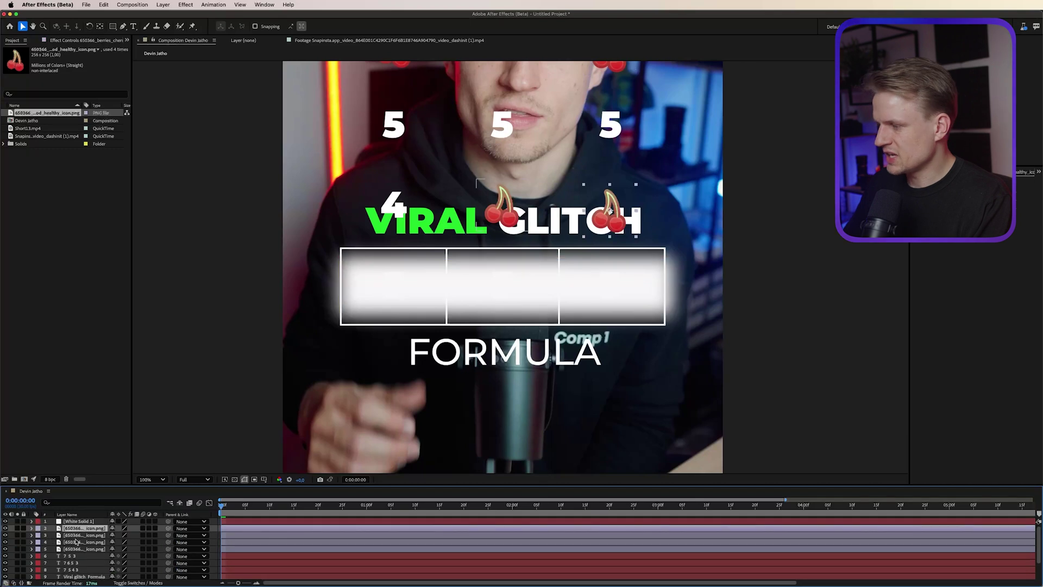
{"action": "scroll", "coordinate": [76, 542], "scroll_direction": "down", "scroll_amount": 3}
{"action": "left_click", "coordinate": [78, 549]}
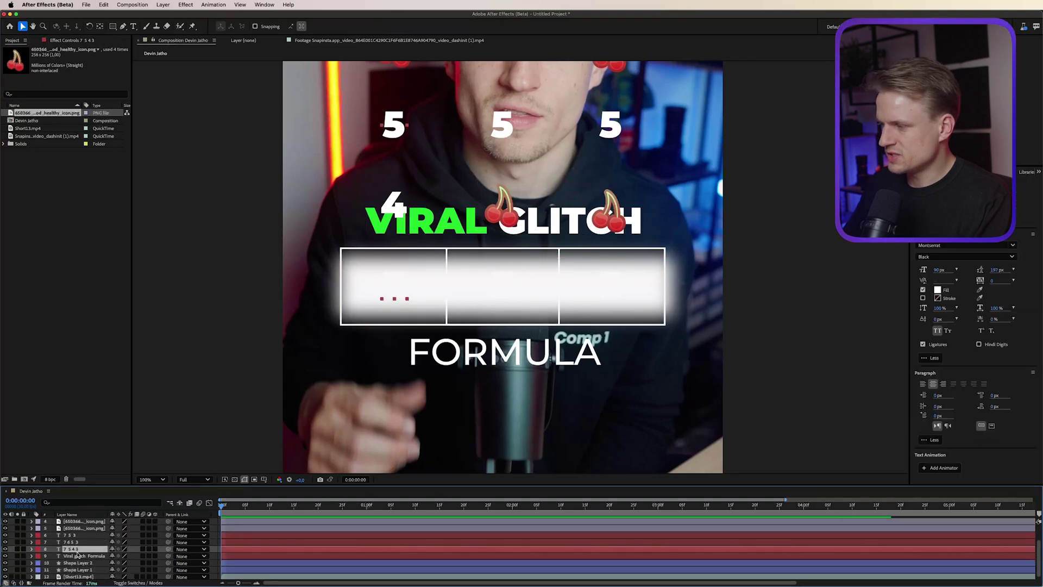
{"action": "scroll", "coordinate": [78, 554], "scroll_direction": "up", "scroll_amount": 3}
{"action": "left_click", "coordinate": [81, 529], "text": "shift"}
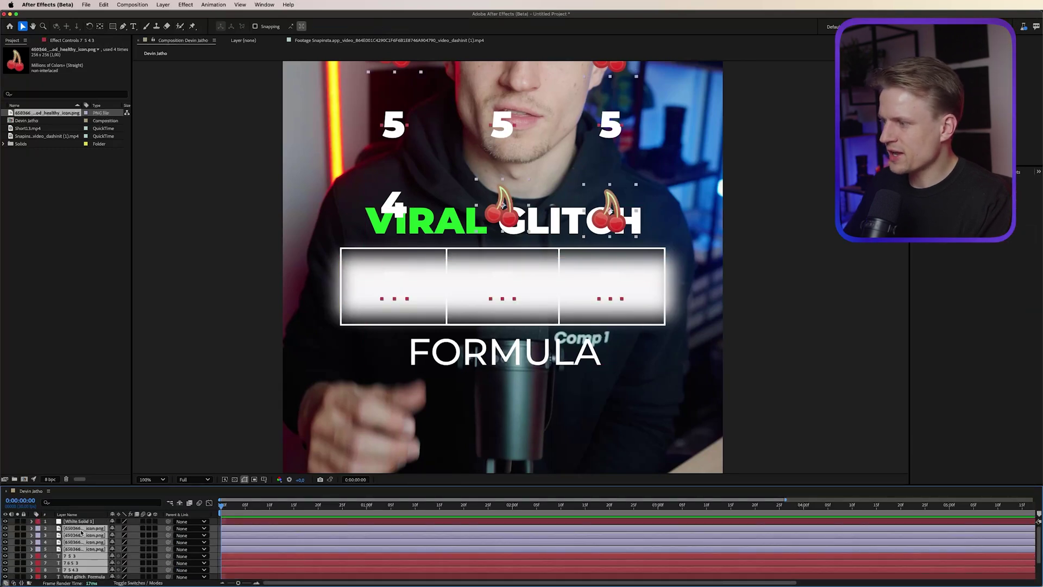
{"action": "left_click", "coordinate": [136, 583]}
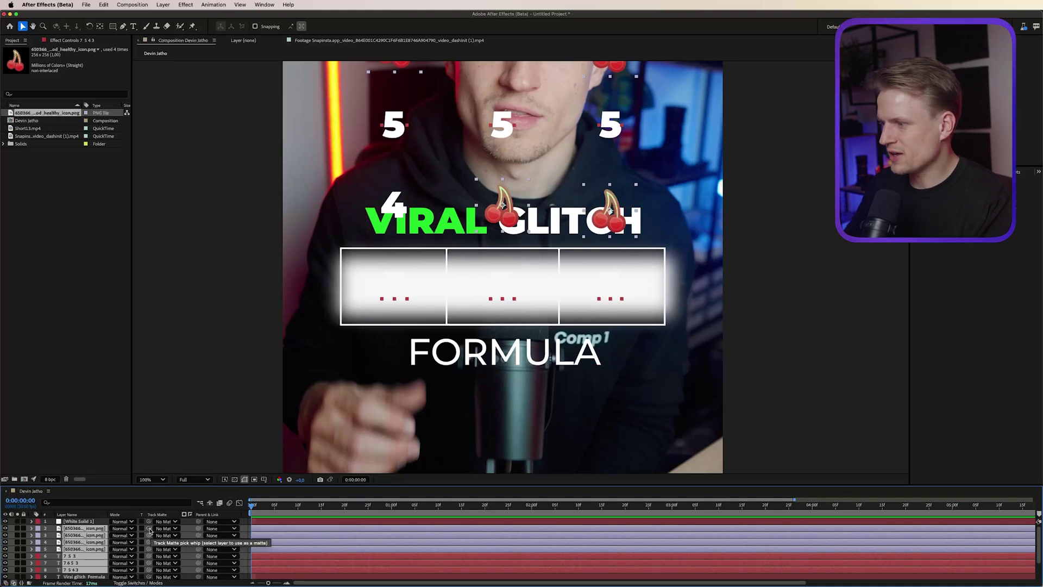
{"action": "left_click_drag", "start_coordinate": [139, 528], "coordinate": [81, 523]}
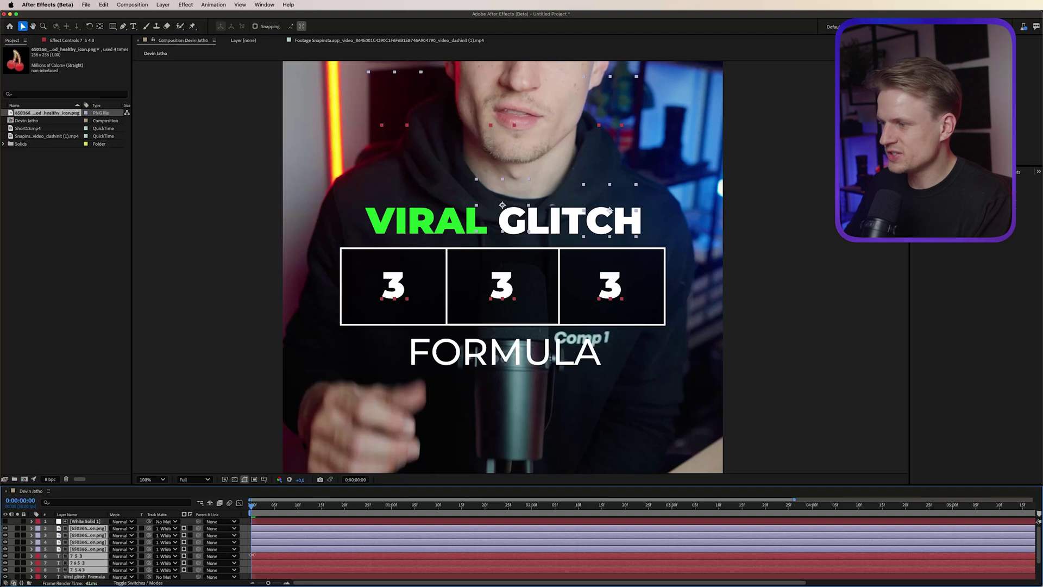
Move the first reel's cherry layer directly above the "7 5 4 3" text layer and parent it to that layer.
{"action": "left_click", "coordinate": [80, 549]}
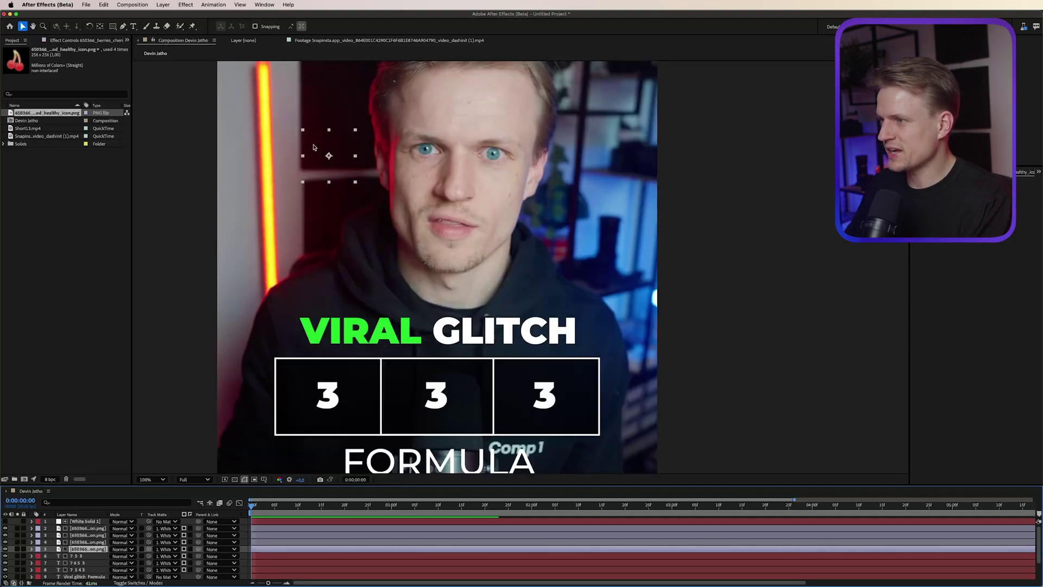
{"action": "left_click", "coordinate": [77, 570]}
{"action": "left_click", "coordinate": [85, 548]}
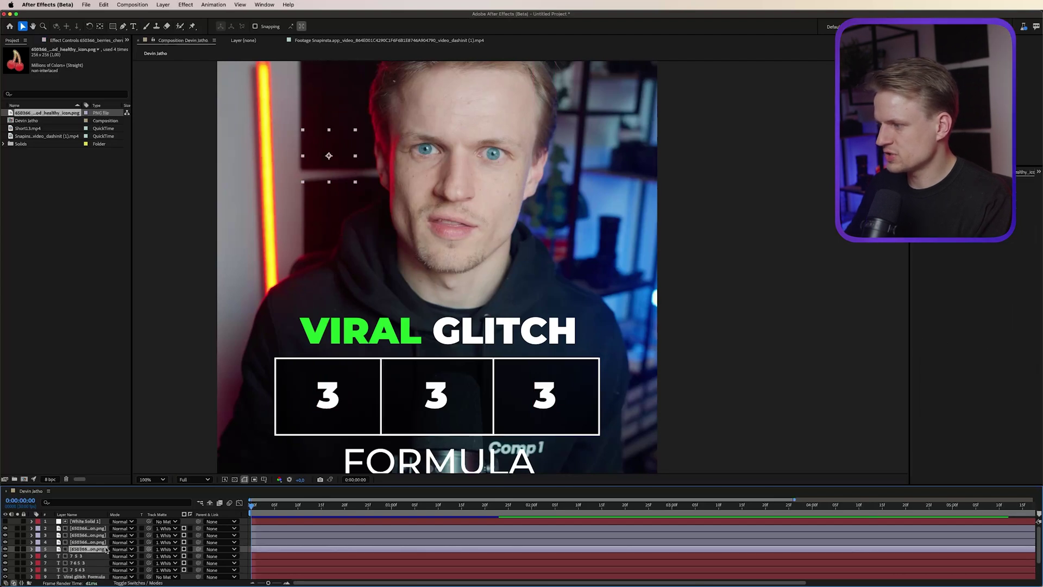
{"action": "left_click_drag", "start_coordinate": [102, 551], "coordinate": [98, 566]}
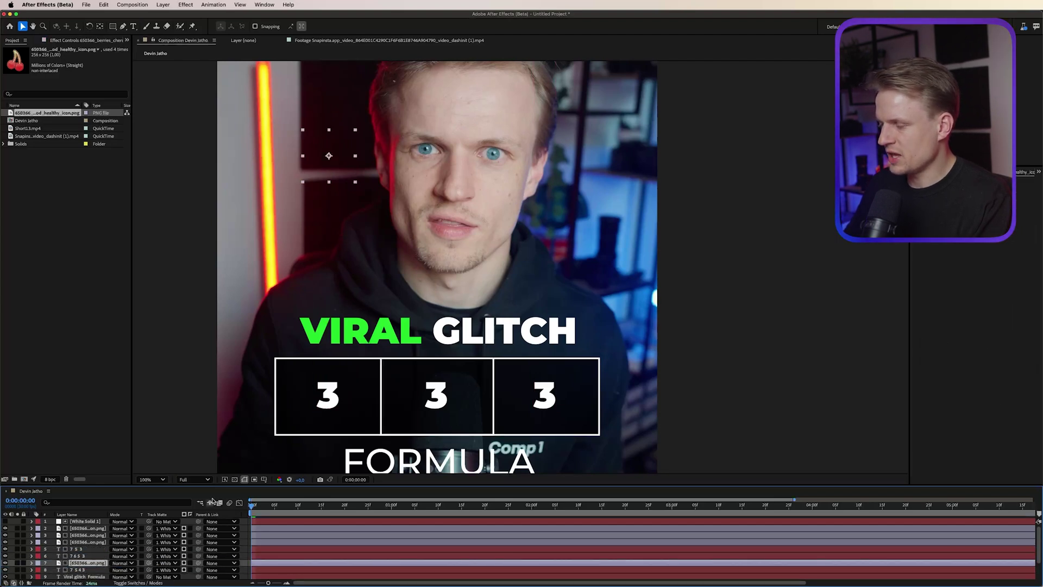
{"action": "left_click_drag", "start_coordinate": [198, 565], "coordinate": [75, 570]}
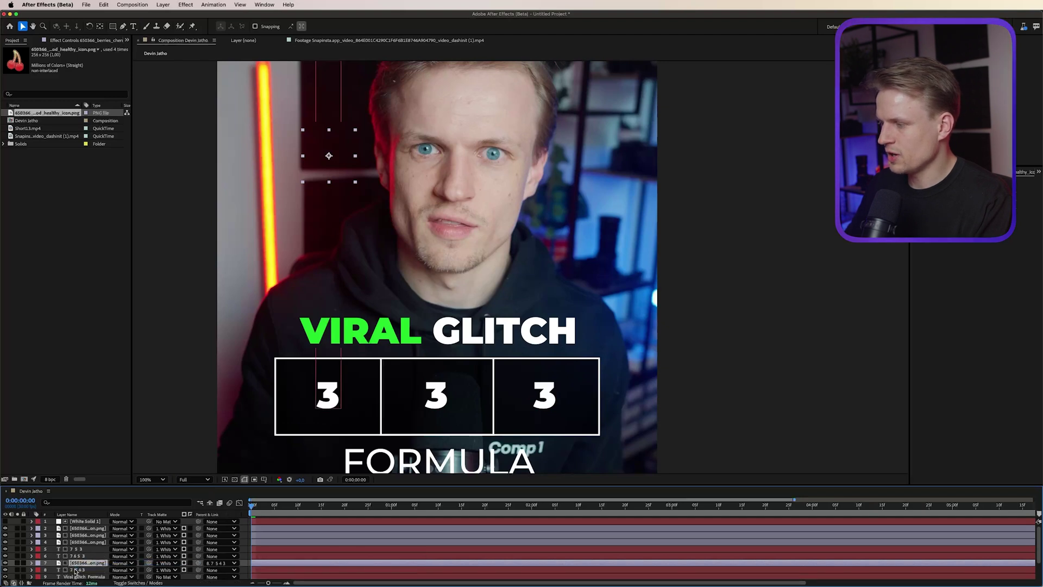
Parent the middle reel's cherry to the "7 6 5 3" text layer and place it directly above that layer.
{"action": "left_click", "coordinate": [85, 542]}
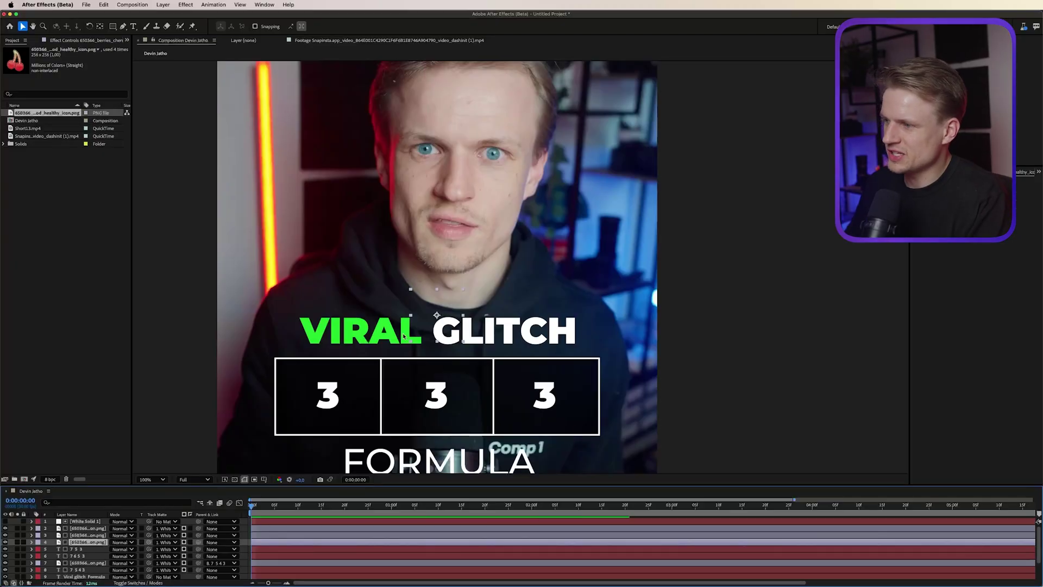
{"action": "left_click_drag", "start_coordinate": [198, 542], "coordinate": [87, 552]}
{"action": "left_click", "coordinate": [93, 556]}
Parent the third reel's two cherry layers to the "7 5 3" text layer.
{"action": "left_click", "coordinate": [87, 535]}
{"action": "left_click", "coordinate": [90, 528], "text": "shift"}
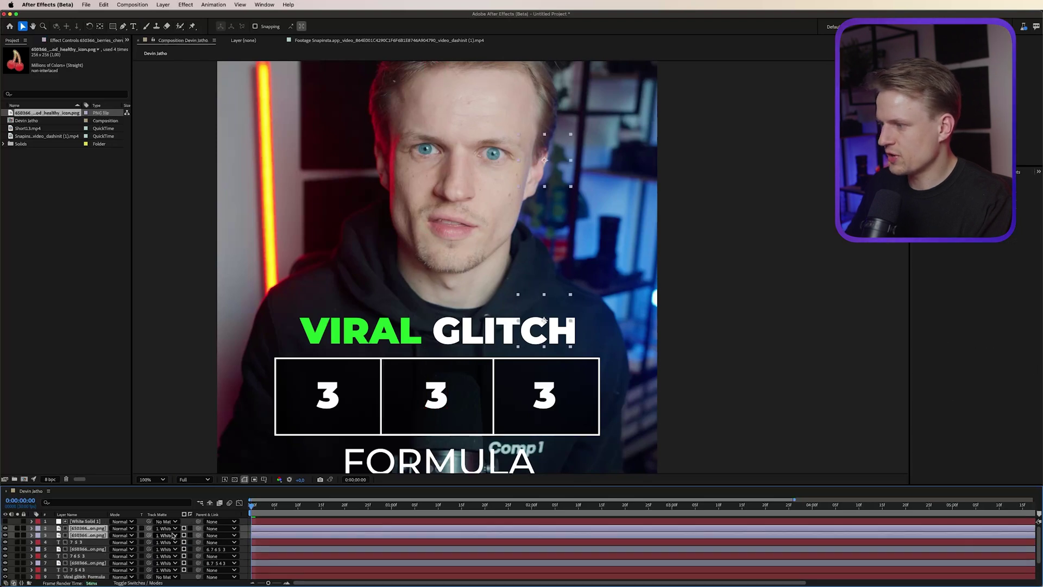
{"action": "left_click_drag", "start_coordinate": [198, 536], "coordinate": [98, 542]}
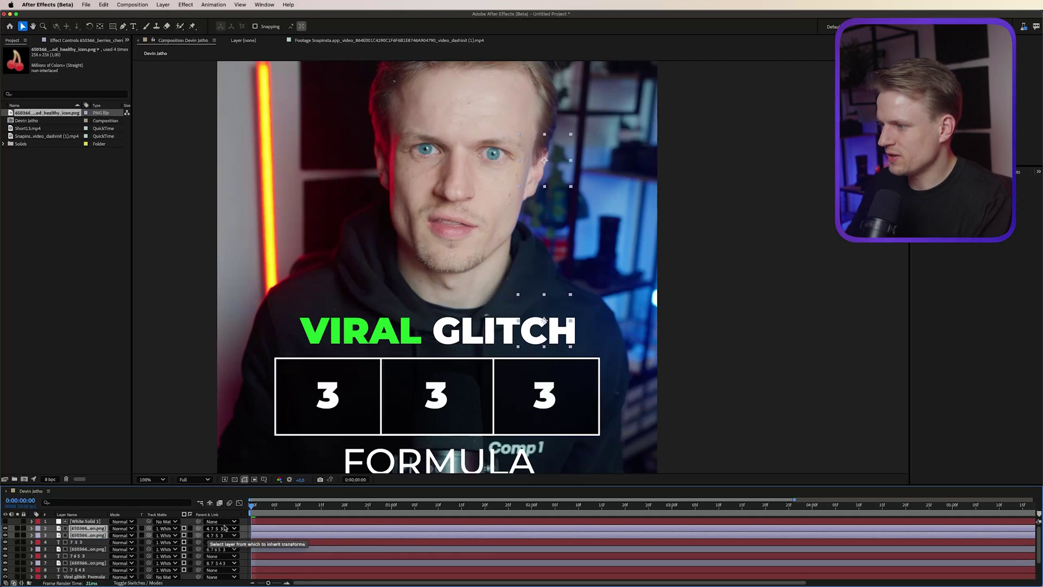
Reveal Position on all three number text layers and set starting Position keyframes at 0:00:00:00.
{"action": "left_click", "coordinate": [82, 542]}
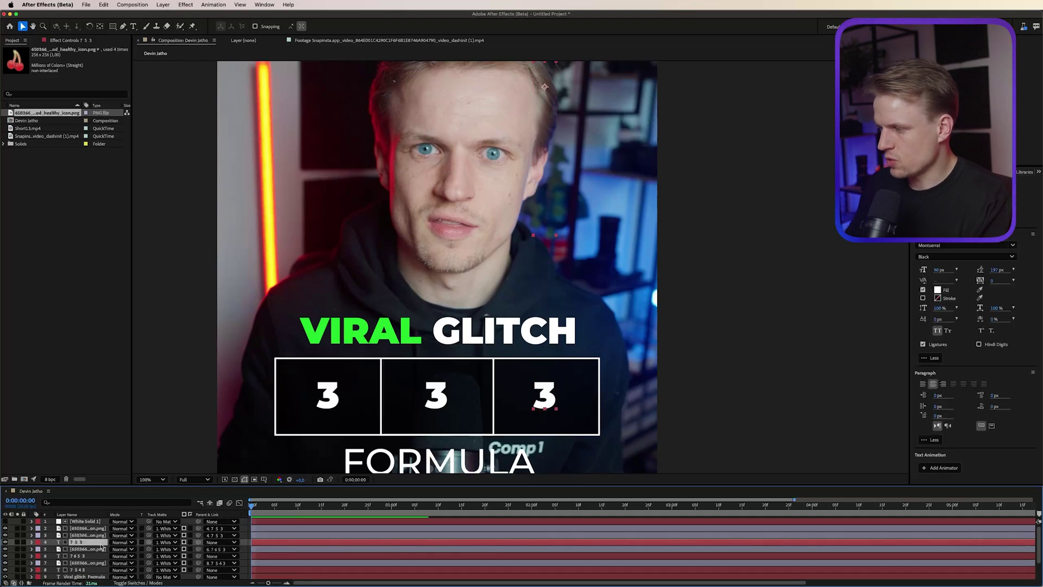
{"action": "key", "text": "p"}
{"action": "left_click_drag", "start_coordinate": [124, 549], "coordinate": [84, 545]}
{"action": "scroll", "coordinate": [83, 548], "scroll_direction": "down", "scroll_amount": 1}
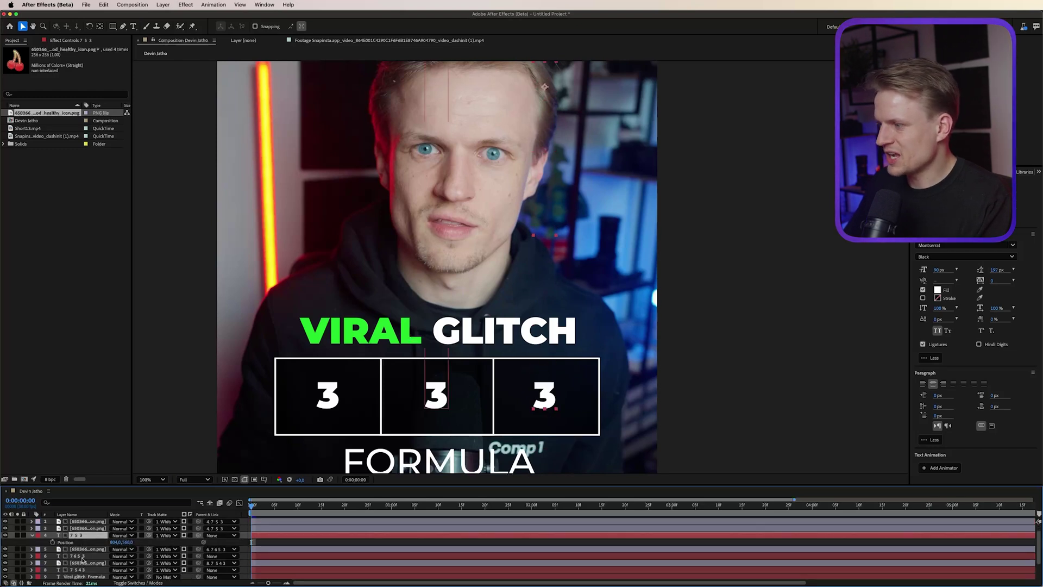
{"action": "left_click", "coordinate": [81, 556], "text": "super"}
{"action": "left_click", "coordinate": [97, 569], "text": "super"}
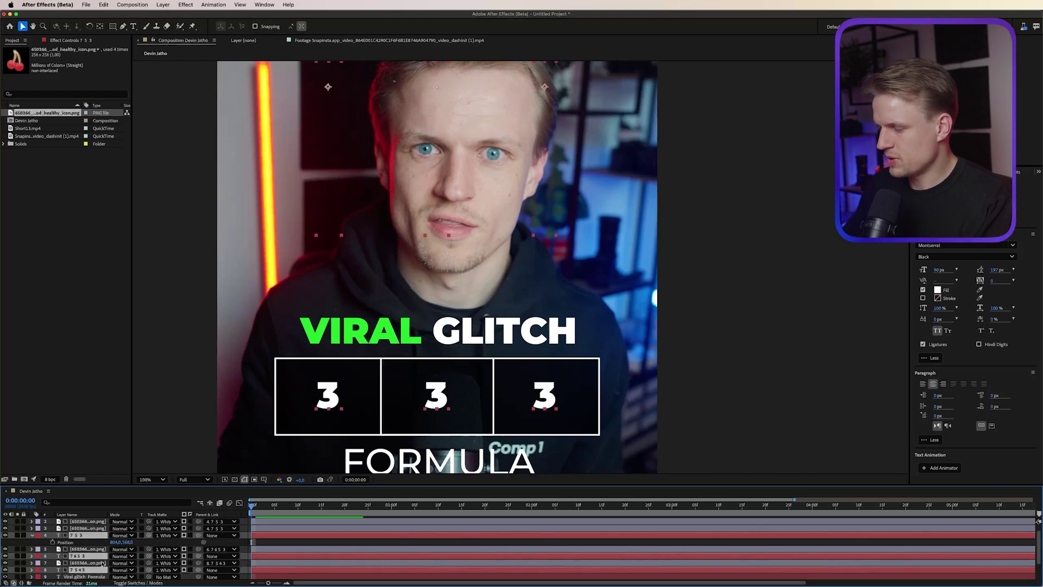
{"action": "key", "text": "p"}
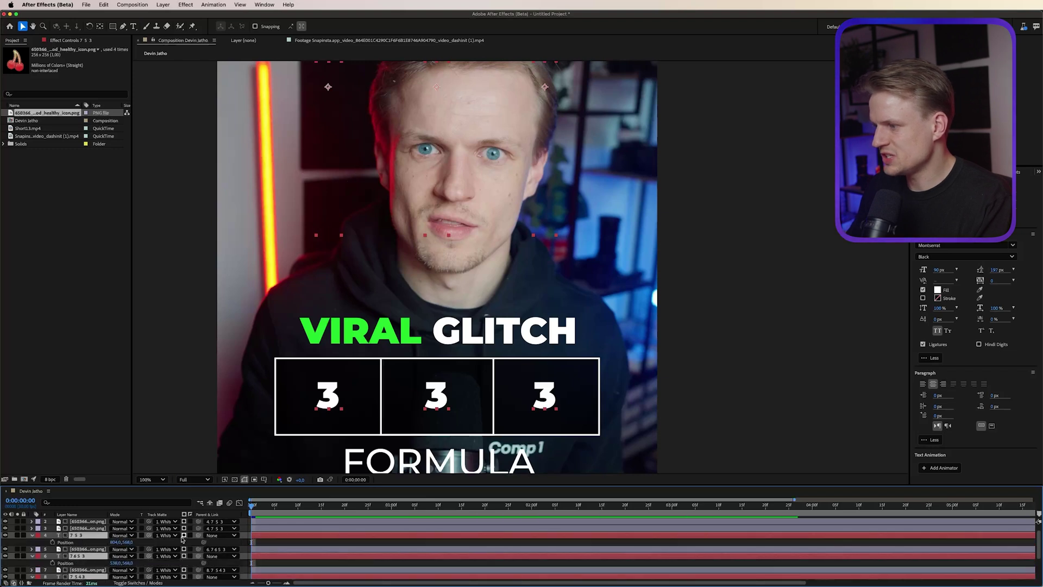
{"action": "left_click", "coordinate": [53, 542]}
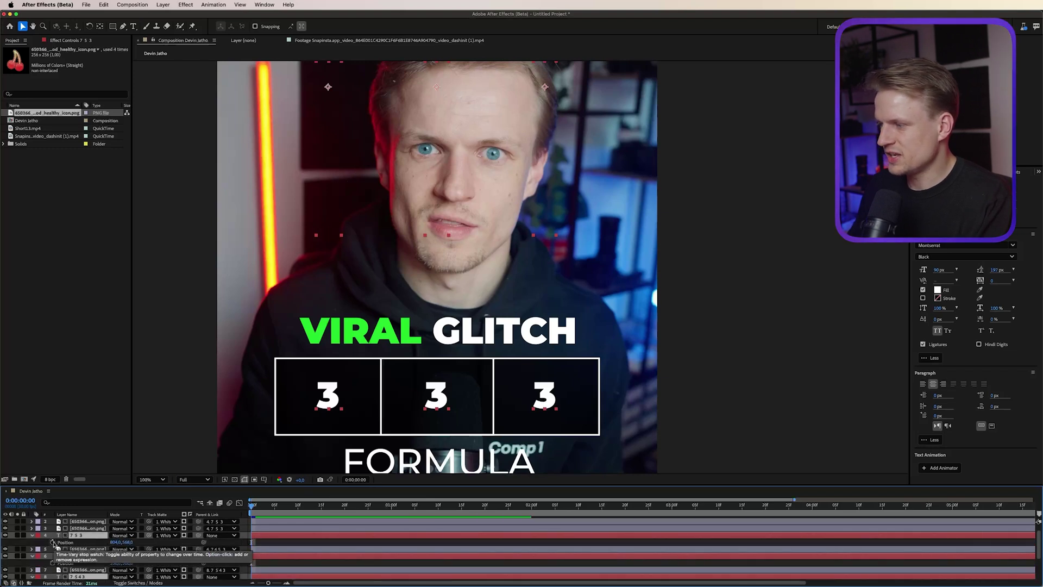
At 0:00:01:02, move the three number layers down to Y position 1362 so the 7s sit centred in the cells.
{"action": "left_click_drag", "start_coordinate": [267, 505], "coordinate": [400, 505]}
{"action": "left_click_drag", "start_coordinate": [127, 541], "coordinate": [140, 541]}
{"action": "key", "text": "shift+Down"}
{"action": "key", "text": "shift+Down"}
{"action": "key", "text": "shift+Down"}
{"action": "key", "text": "shift+Down"}
{"action": "key", "text": "shift+Down"}
{"action": "key", "text": "shift+Down"}
{"action": "key", "text": "shift+Down"}
{"action": "key", "text": "shift+Down"}
{"action": "key", "text": "shift+Down"}
{"action": "key", "text": "shift+Down"}
{"action": "key", "text": "shift+Down"}
{"action": "key", "text": "shift+Down"}
{"action": "key", "text": "shift+Down"}
{"action": "key", "text": "shift+Down"}
{"action": "key", "text": "shift+Down"}
{"action": "key", "text": "shift+Down"}
{"action": "key", "text": "shift+Down"}
{"action": "key", "text": "shift+Down"}
{"action": "key", "text": "shift+Down"}
{"action": "key", "text": "shift+Down"}
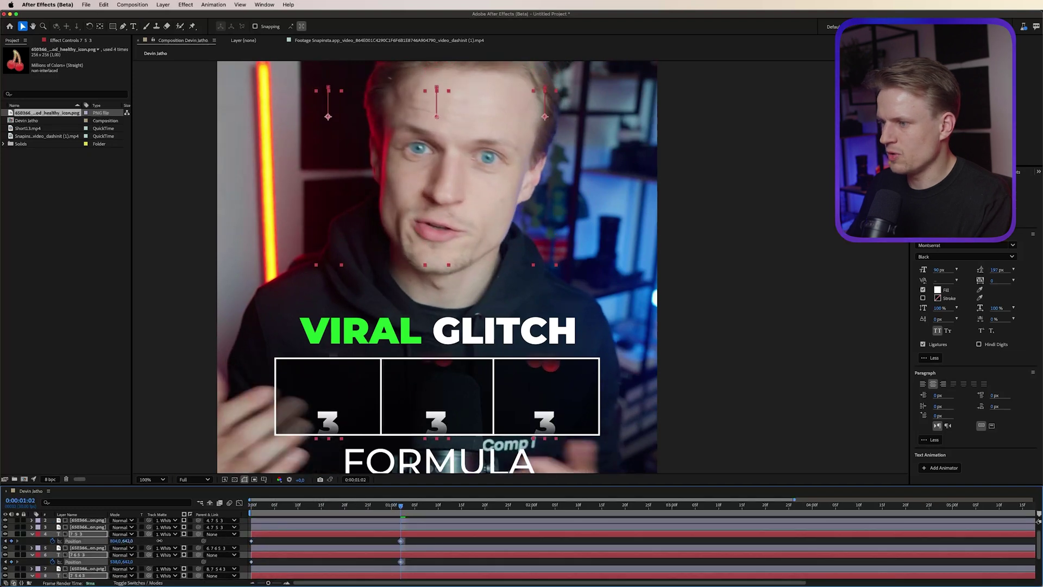
{"action": "key", "text": "shift+Down"}
{"action": "key", "text": "Down"}
{"action": "key", "text": "Down"}
{"action": "key", "text": "Down"}
{"action": "key", "text": "Down"}
{"action": "key", "text": "Down"}
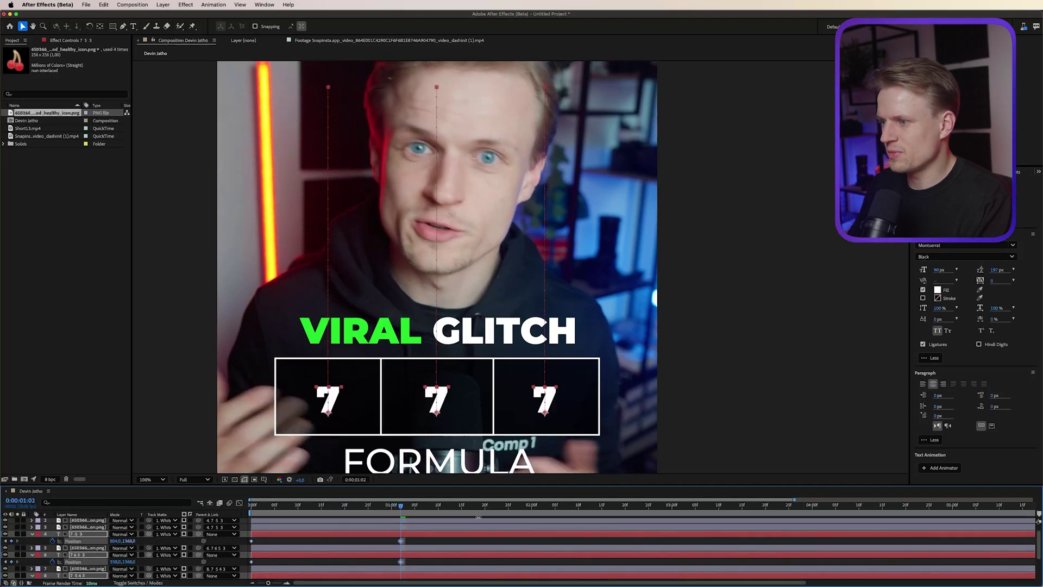
{"action": "key", "text": "Up"}
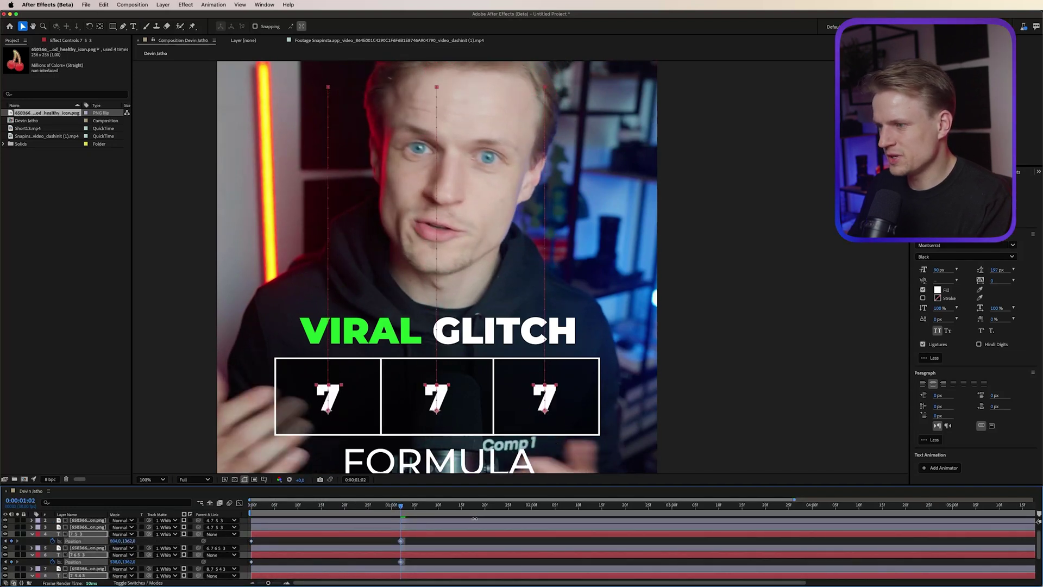
Deselect all layers and play the reel animation from the start.
{"action": "key", "text": "super+shift+a"}
{"action": "left_click_drag", "start_coordinate": [400, 506], "coordinate": [251, 506]}
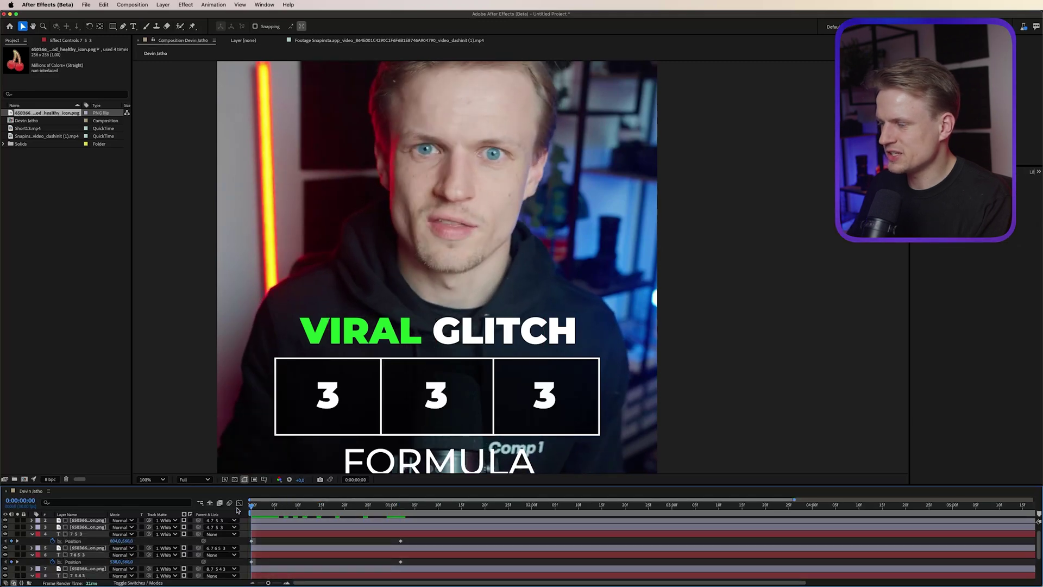
{"action": "key", "text": "space"}
{"action": "key", "text": "space"}
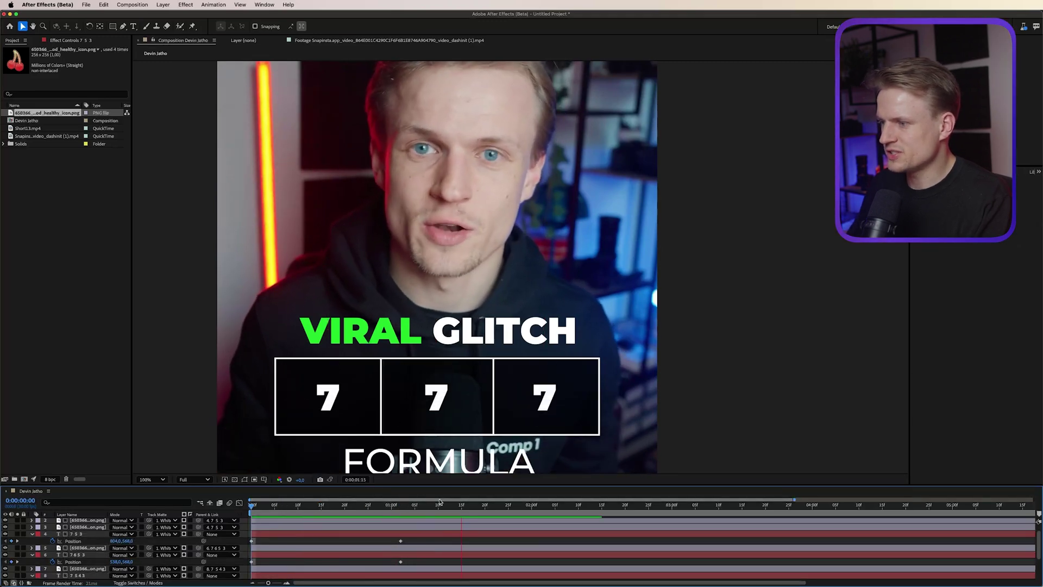
Apply Easy Ease to all Position keyframes of the three number layers.
{"action": "left_click", "coordinate": [397, 505]}
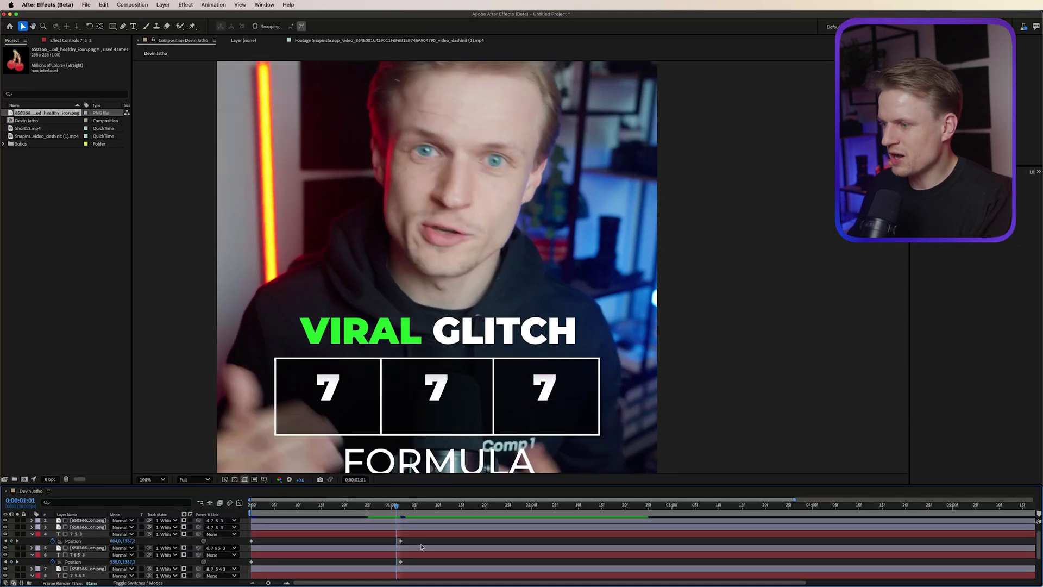
{"action": "scroll", "coordinate": [421, 546], "scroll_direction": "down", "scroll_amount": 1}
{"action": "left_click_drag", "start_coordinate": [431, 532], "coordinate": [237, 582]}
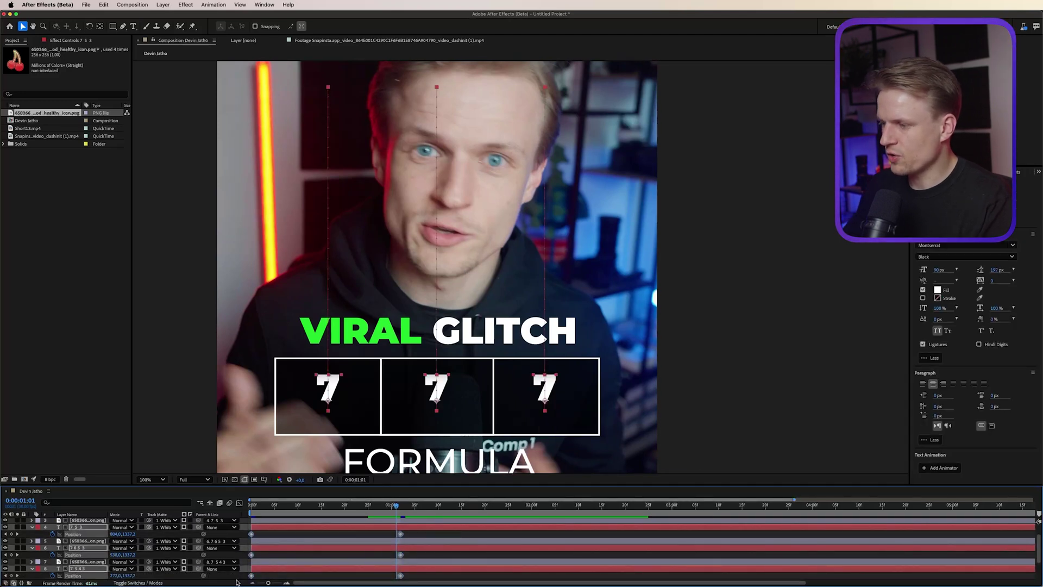
{"action": "key", "text": "F9"}
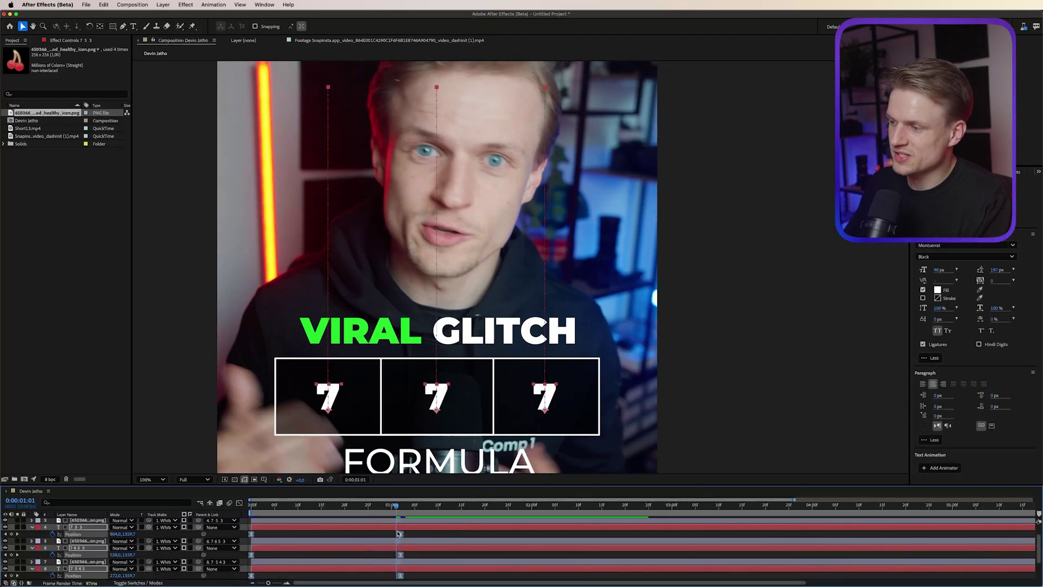
Delay the final Position keyframes to about 1:05 for the middle reel and 1:08 for the third reel, and preview the staggered stops.
{"action": "left_click", "coordinate": [442, 538]}
{"action": "left_click_drag", "start_coordinate": [426, 553], "coordinate": [258, 557]}
{"action": "left_click", "coordinate": [288, 556]}
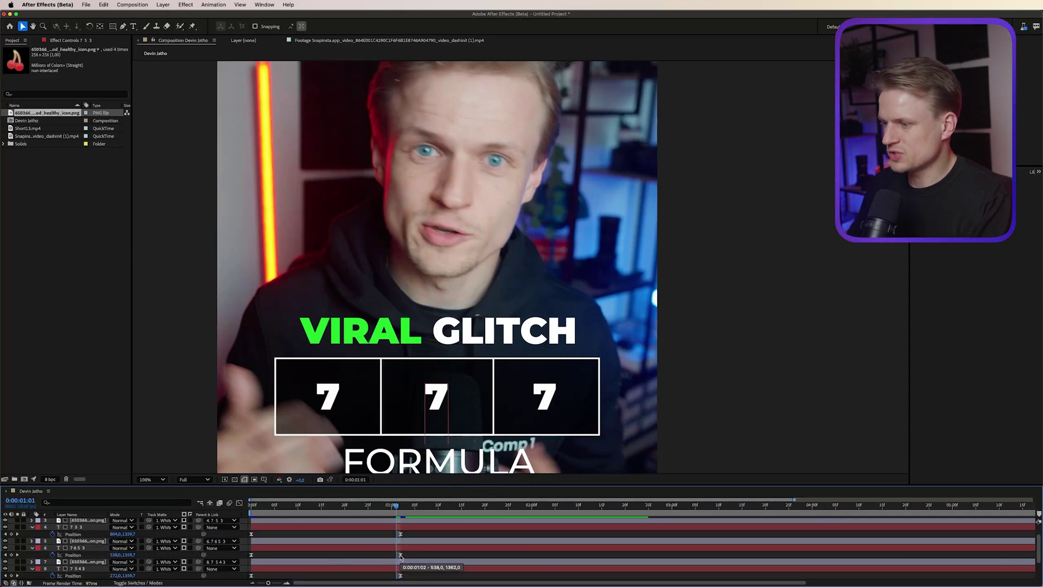
{"action": "left_click_drag", "start_coordinate": [400, 554], "coordinate": [428, 534]}
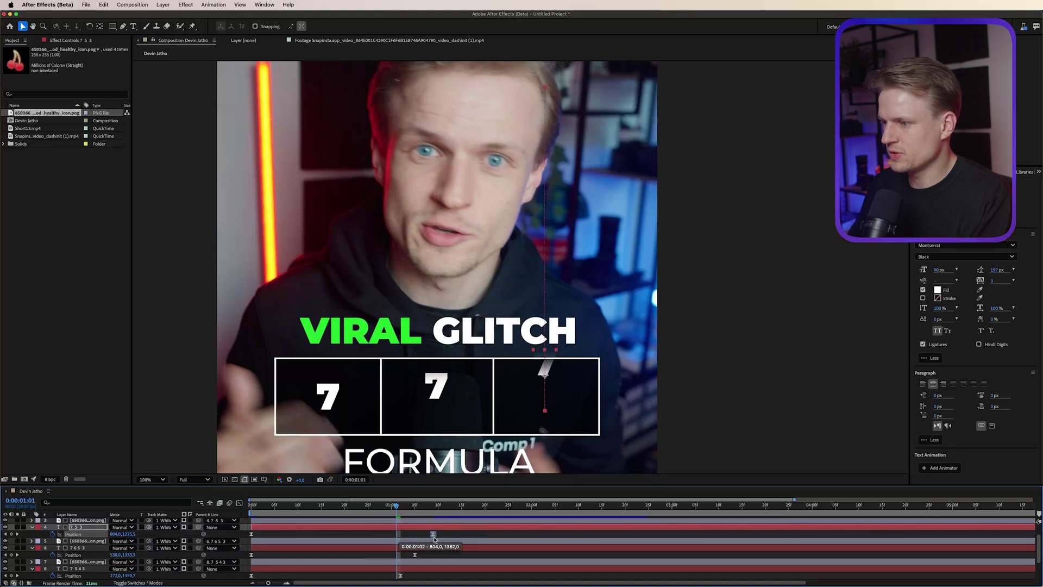
{"action": "key", "text": "Home"}
{"action": "key", "text": "space"}
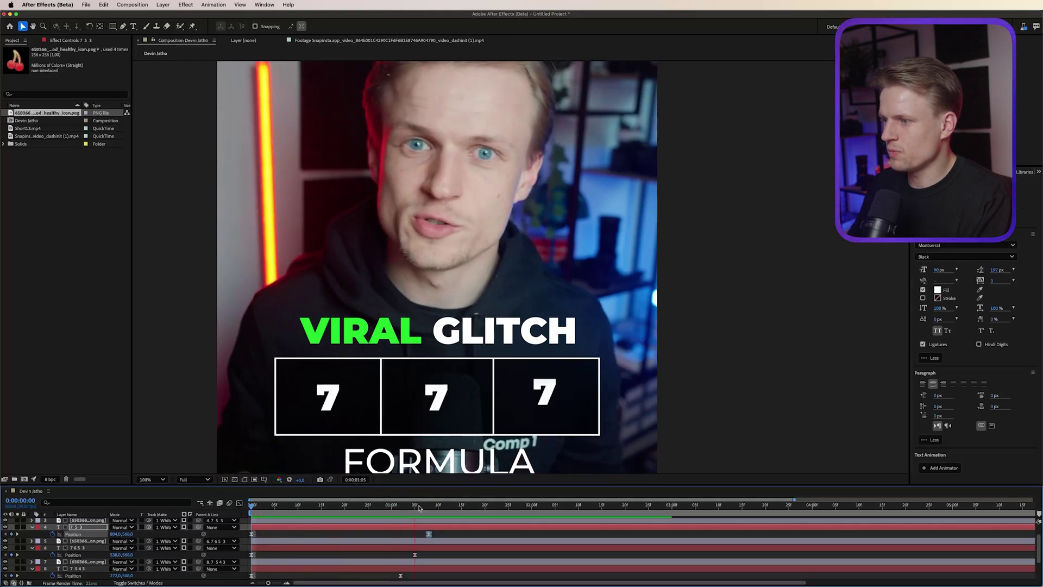
{"action": "key", "text": "space"}
Move the middle reel's first Position keyframe about four frames later and preview the offset start.
{"action": "left_click", "coordinate": [264, 554]}
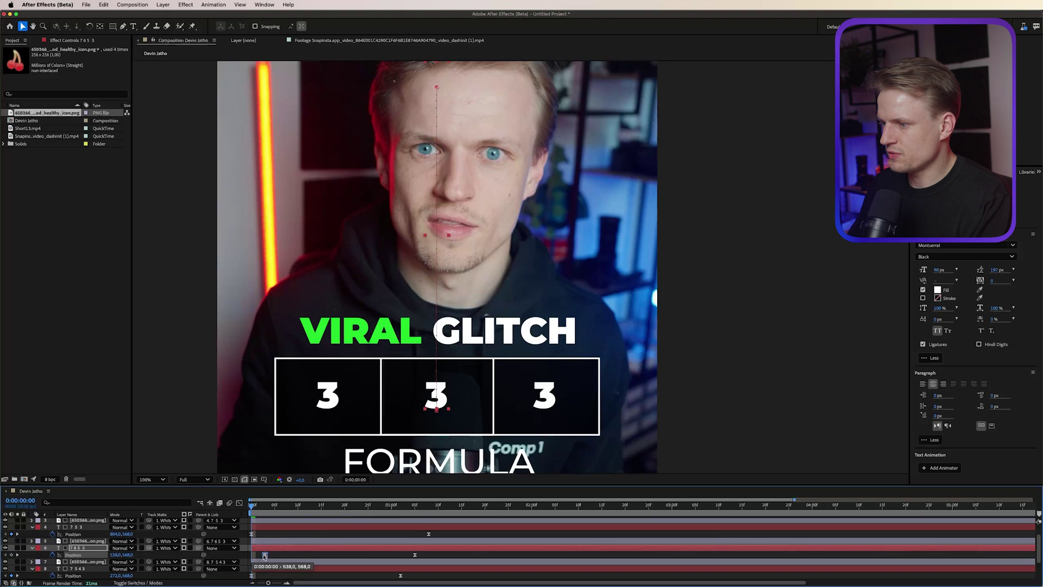
{"action": "key", "text": "space"}
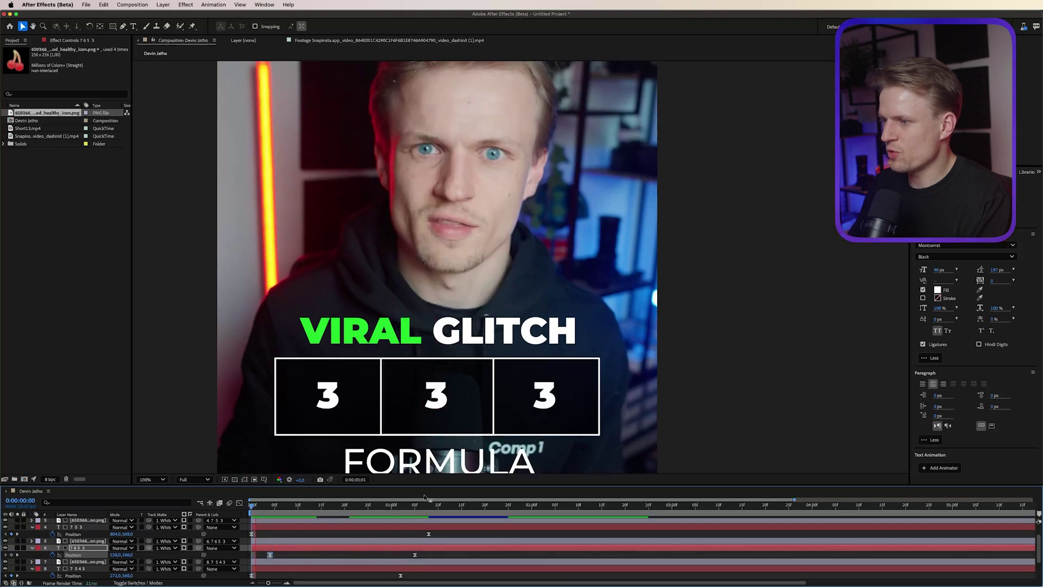
{"action": "key", "text": "space"}
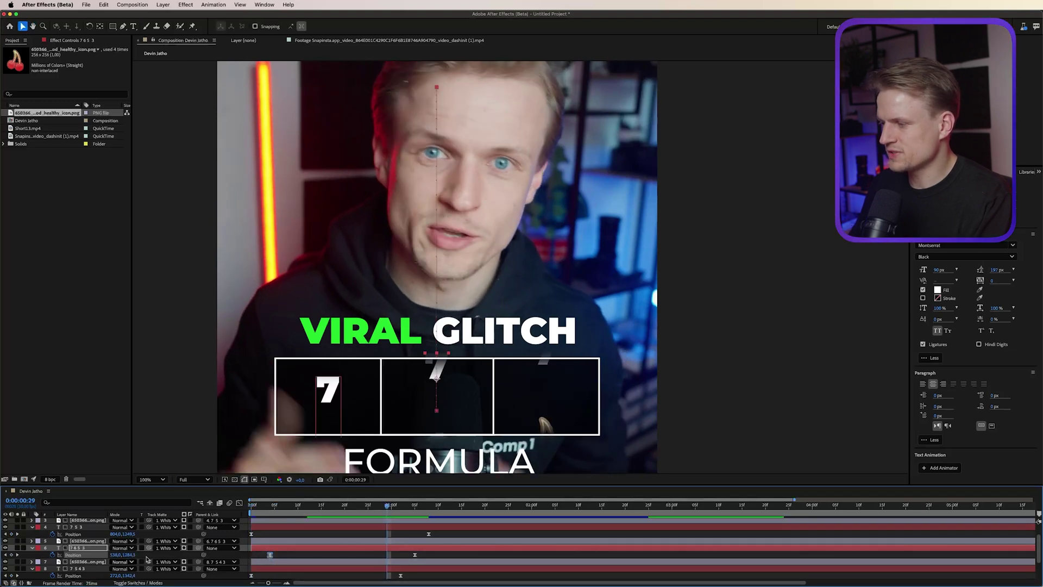
Turn on motion blur for the number and cherry layers and enable it for the composition.
{"action": "left_click", "coordinate": [139, 582]}
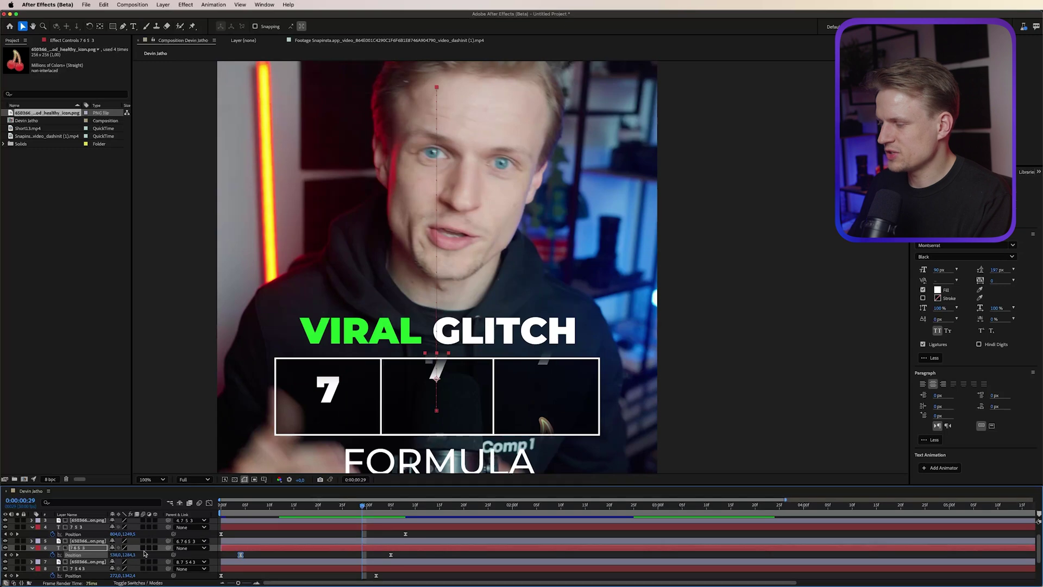
{"action": "left_click", "coordinate": [143, 562]}
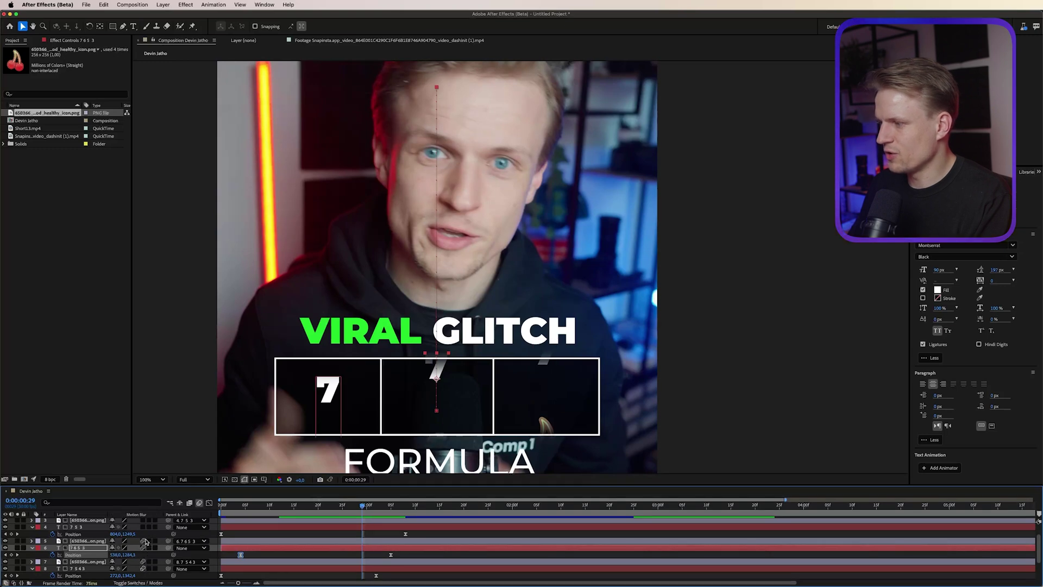
{"action": "scroll", "coordinate": [145, 523], "scroll_direction": "up", "scroll_amount": 2}
Preview the reels with motion blur, and scrub through the reference footage around the moment the 7s land.
{"action": "left_click", "coordinate": [244, 507]}
{"action": "key", "text": "space"}
{"action": "left_click", "coordinate": [235, 510]}
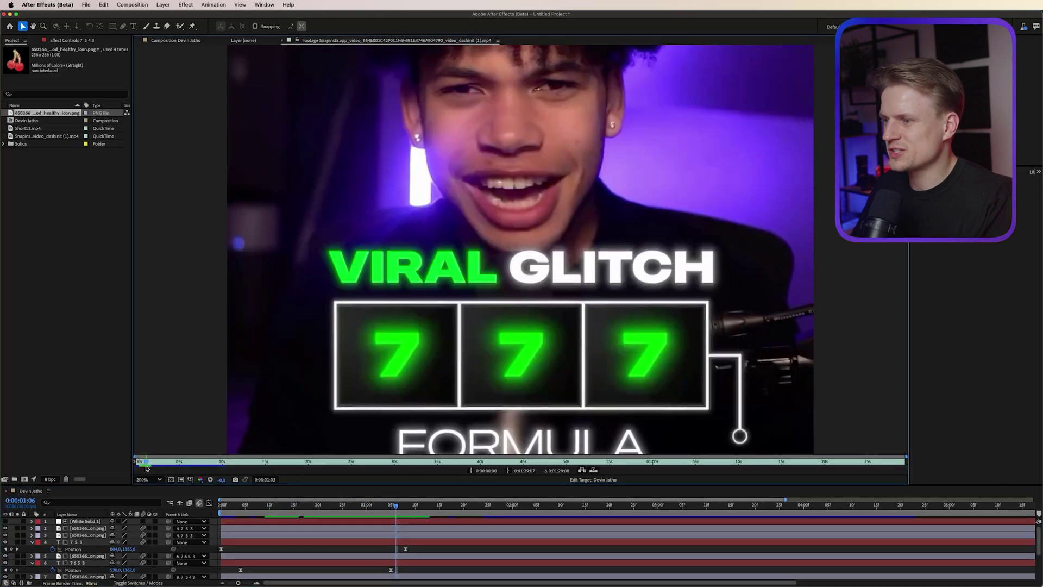
{"action": "left_click_drag", "start_coordinate": [145, 466], "coordinate": [151, 465]}
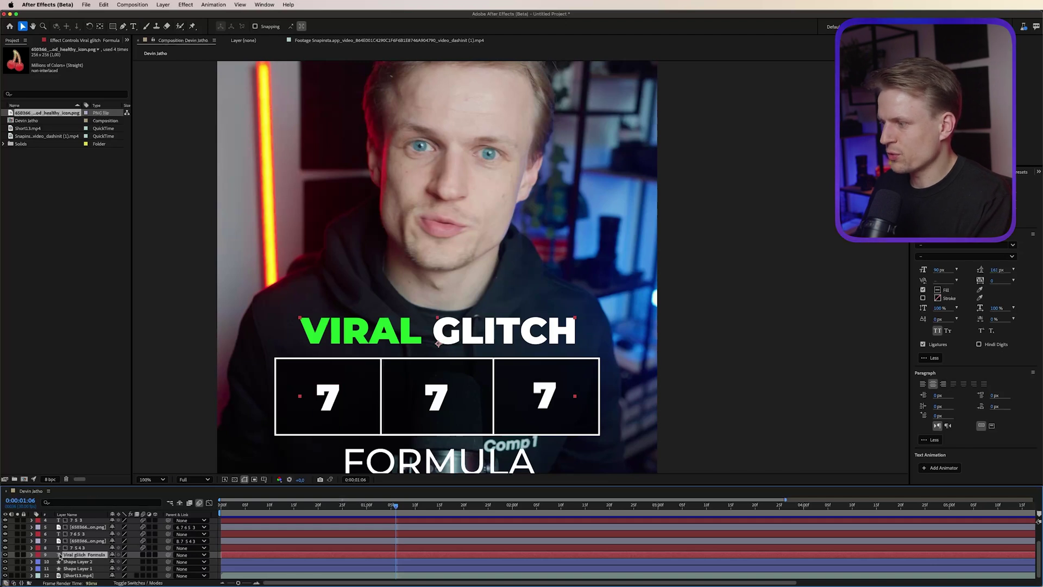
Move the title text layer below both shape layers, pre-compose all layers above it as "Slot machine", and toggle its visibility to check it.
{"action": "left_click_drag", "start_coordinate": [64, 555], "coordinate": [70, 565]}
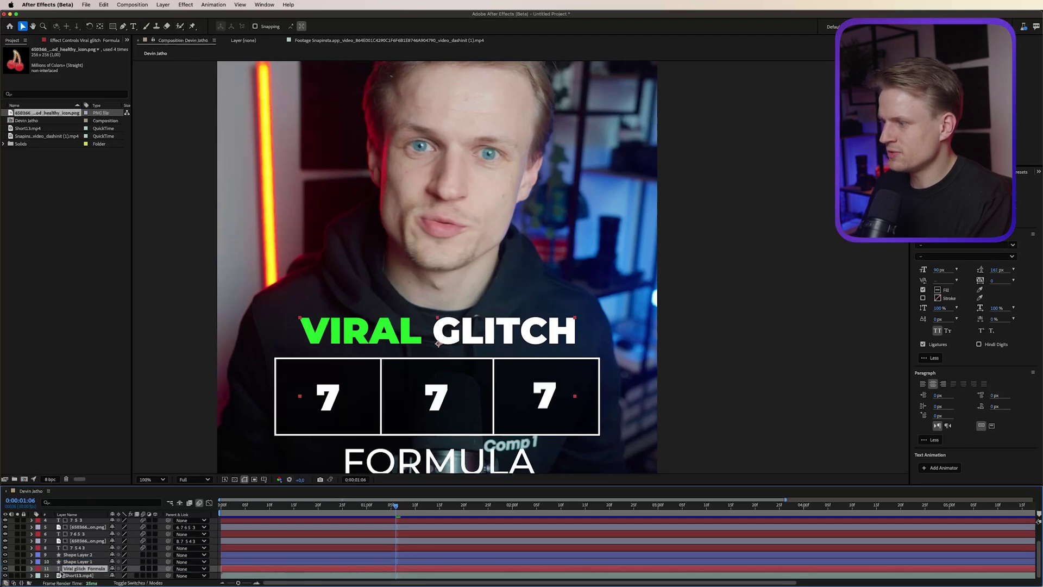
{"action": "left_click", "coordinate": [71, 562]}
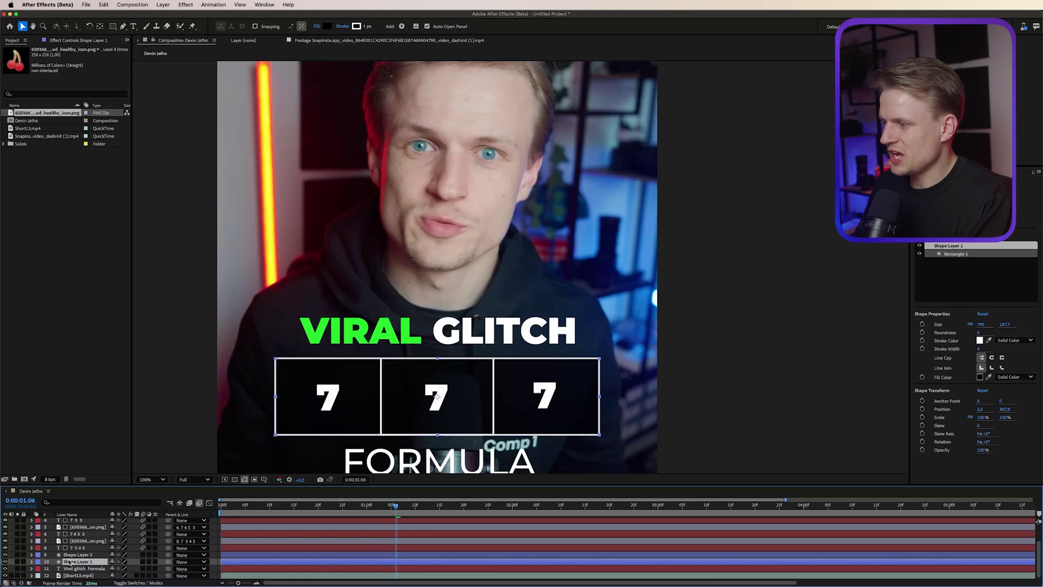
{"action": "scroll", "coordinate": [71, 548], "scroll_direction": "up", "scroll_amount": 2}
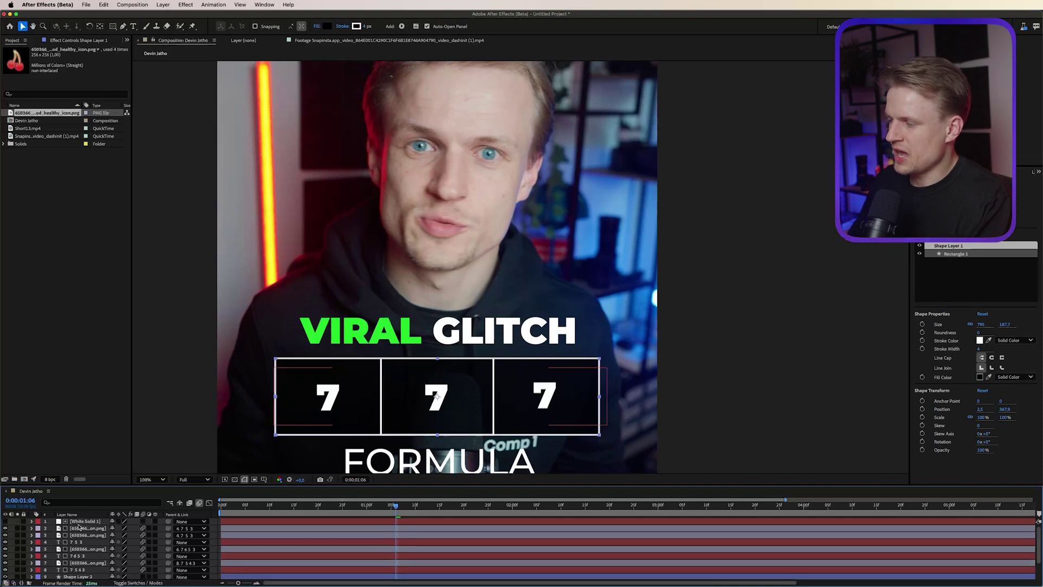
{"action": "left_click", "coordinate": [81, 522], "text": "shift"}
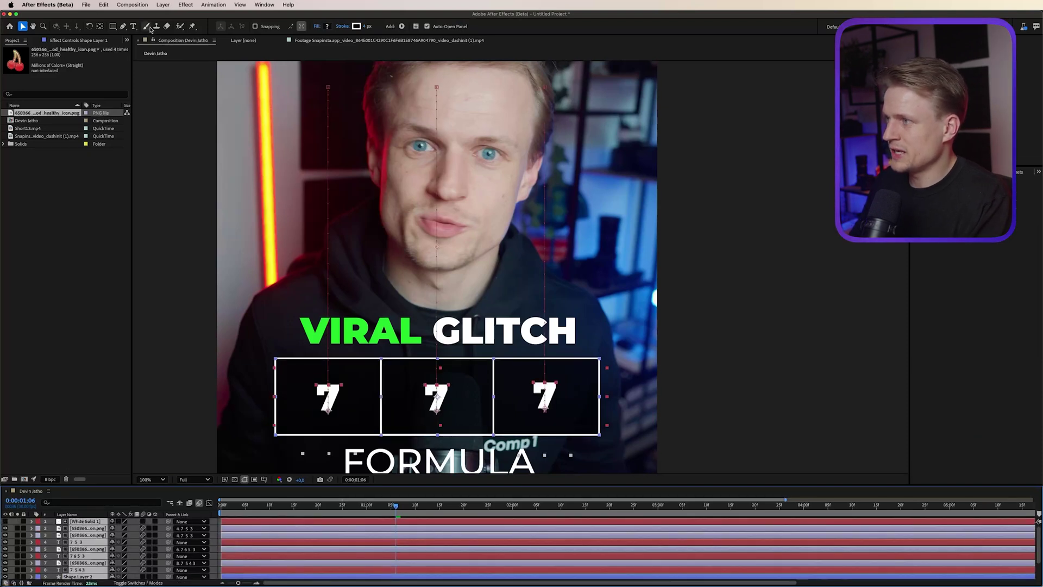
{"action": "left_click", "coordinate": [161, 5]}
{"action": "left_click", "coordinate": [216, 295]}
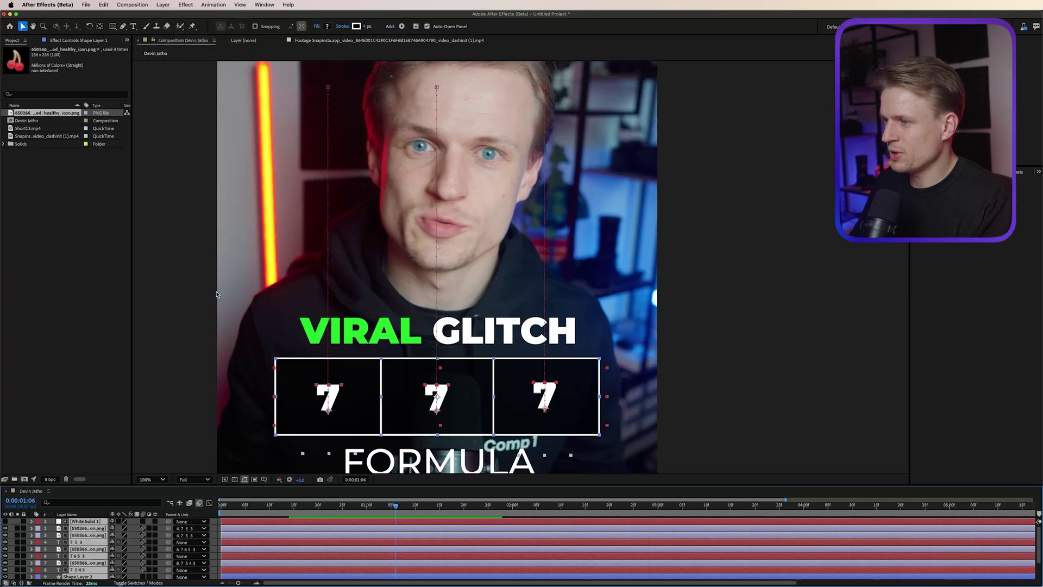
{"action": "type", "text": "Slot machine"}
{"action": "key", "text": "Return"}
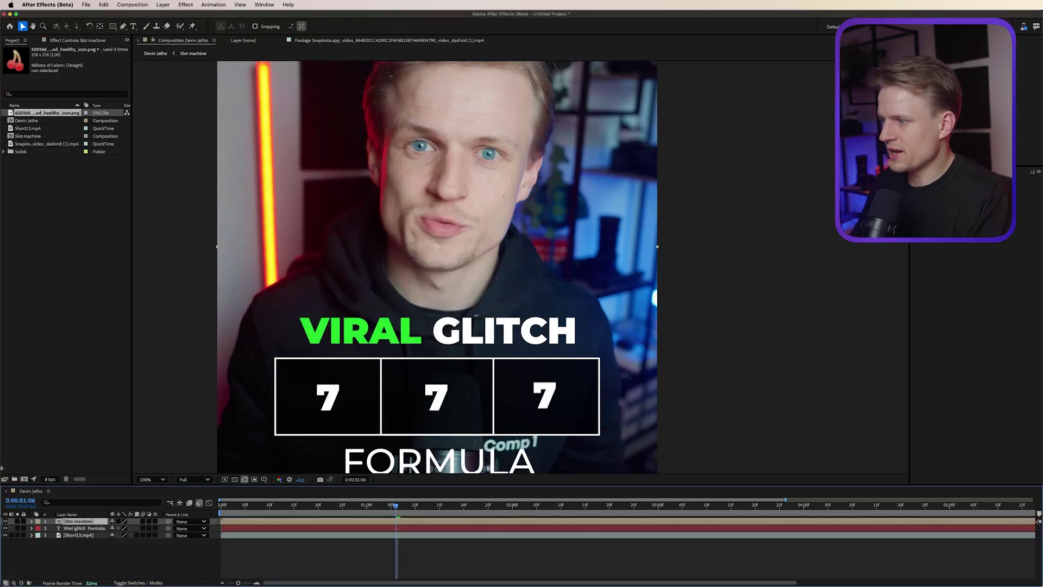
{"action": "left_click", "coordinate": [5, 521]}
{"action": "left_click", "coordinate": [5, 521]}
{"action": "left_click", "coordinate": [5, 521]}
{"action": "left_click", "coordinate": [5, 520]}
Split the Slot machine layer at 0:00:01:09, just after all three 7s have landed.
{"action": "left_click_drag", "start_coordinate": [341, 359], "coordinate": [348, 271]}
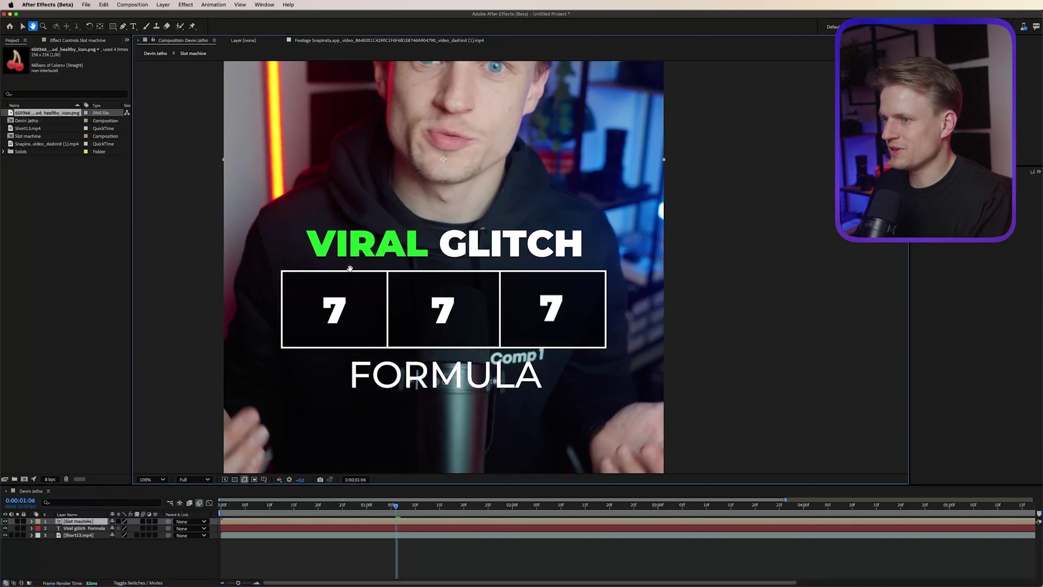
{"action": "left_click_drag", "start_coordinate": [396, 510], "coordinate": [406, 513]}
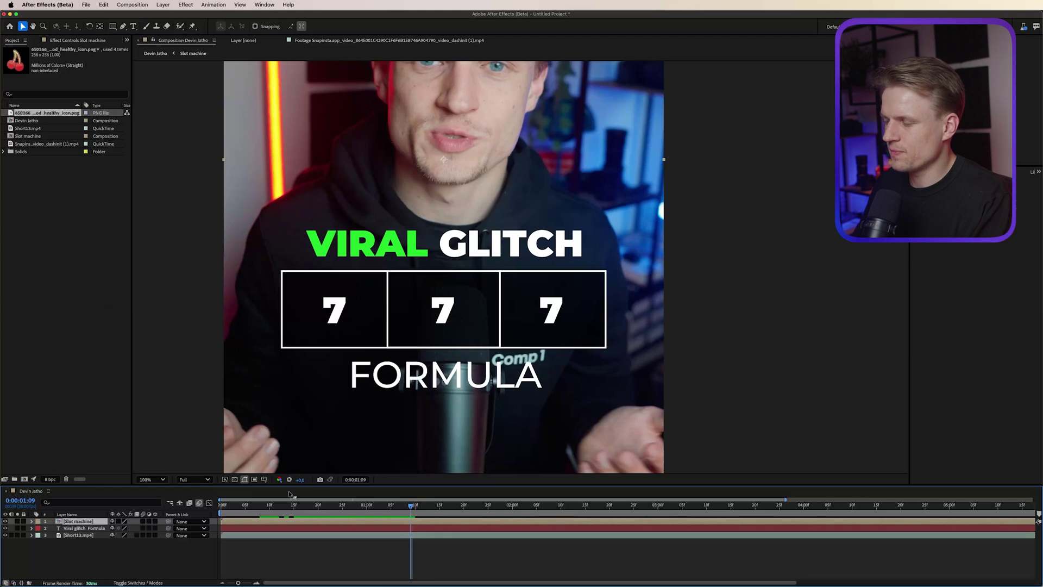
{"action": "left_click", "coordinate": [104, 5]}
{"action": "left_click", "coordinate": [103, 4]}
{"action": "left_click", "coordinate": [103, 5]}
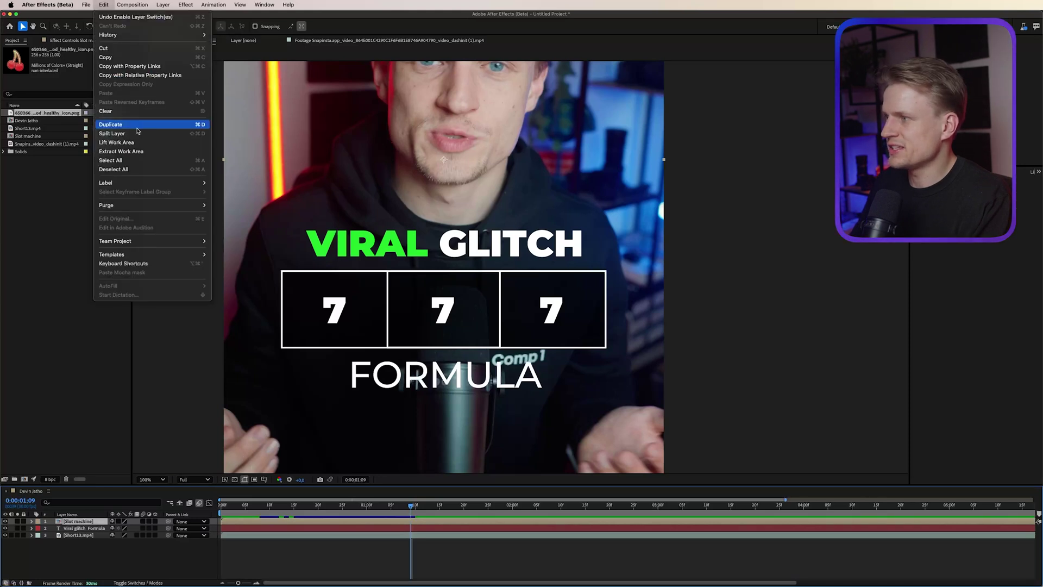
{"action": "left_click", "coordinate": [197, 134]}
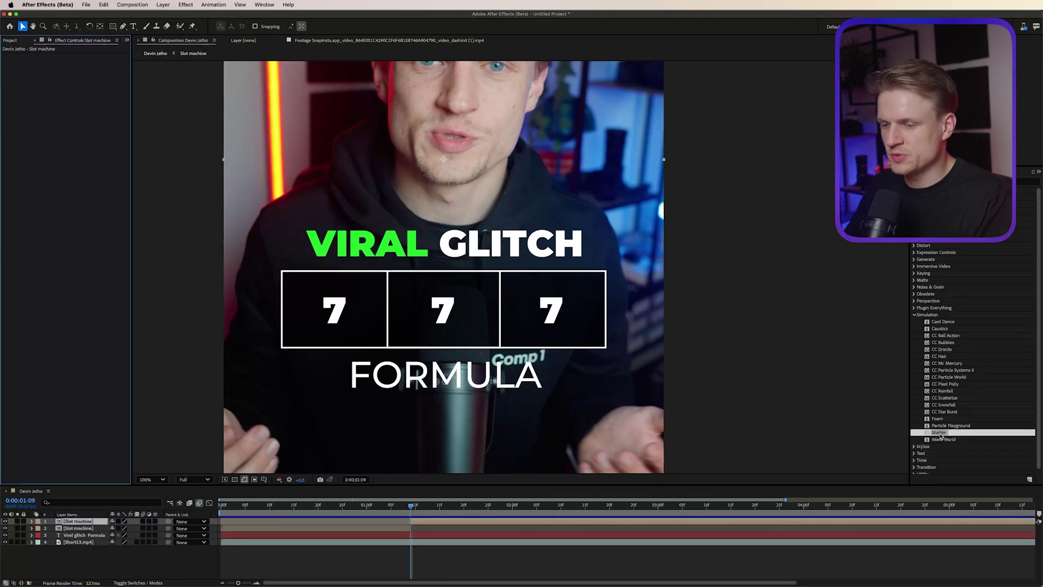
Apply Shatter to the second Slot machine segment and centre Force 1 over the reels at about 535, 1285.
{"action": "double_click", "coordinate": [939, 433]}
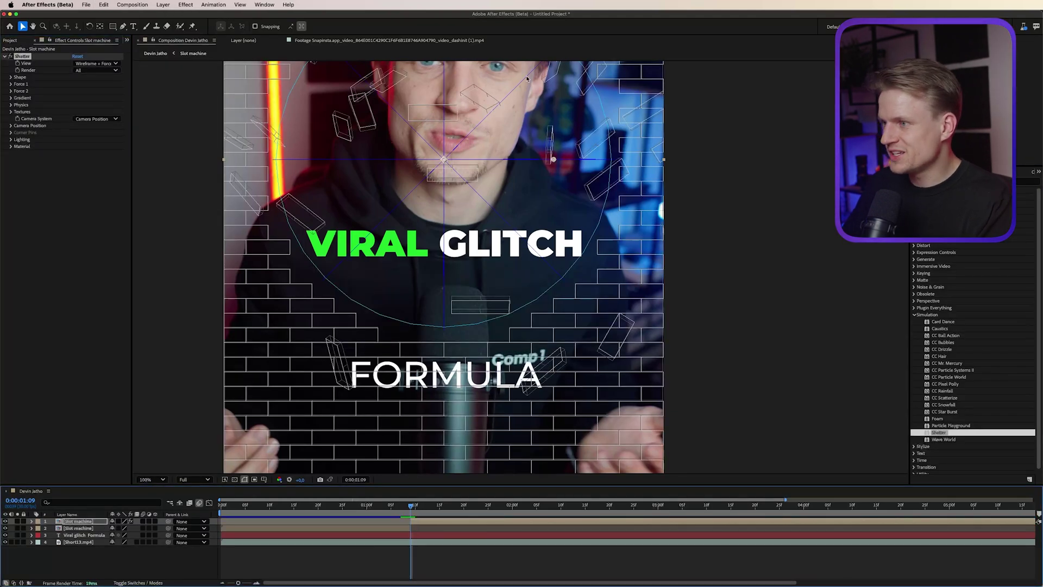
{"action": "left_click_drag", "start_coordinate": [444, 160], "coordinate": [452, 330]}
{"action": "key", "text": "super+z"}
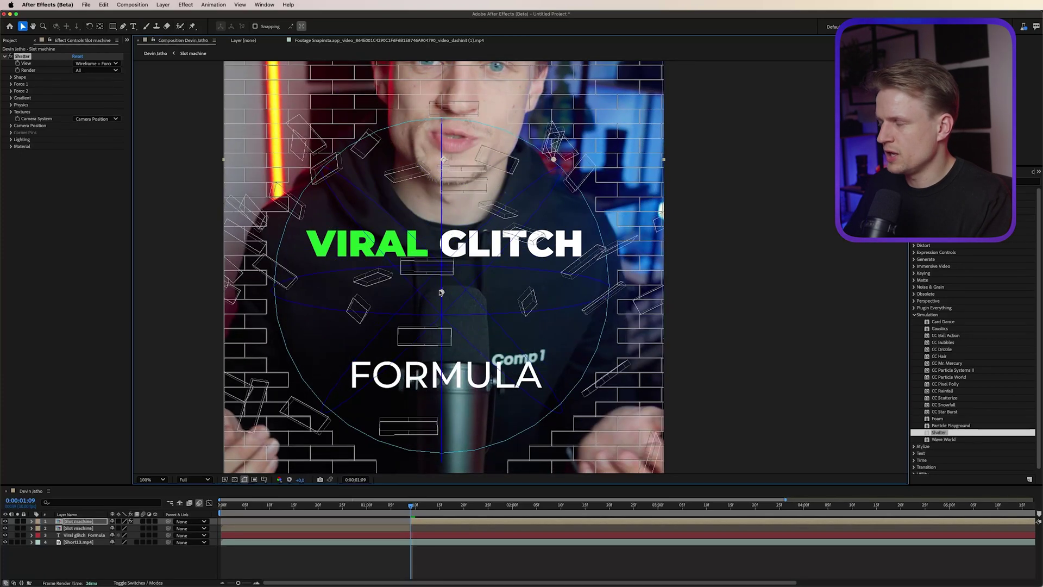
Keyframe Shatter's Force 1 Radius from 0 at 0:00:01:09 to 2 one frame later and preview the break-up.
{"action": "left_click", "coordinate": [11, 84]}
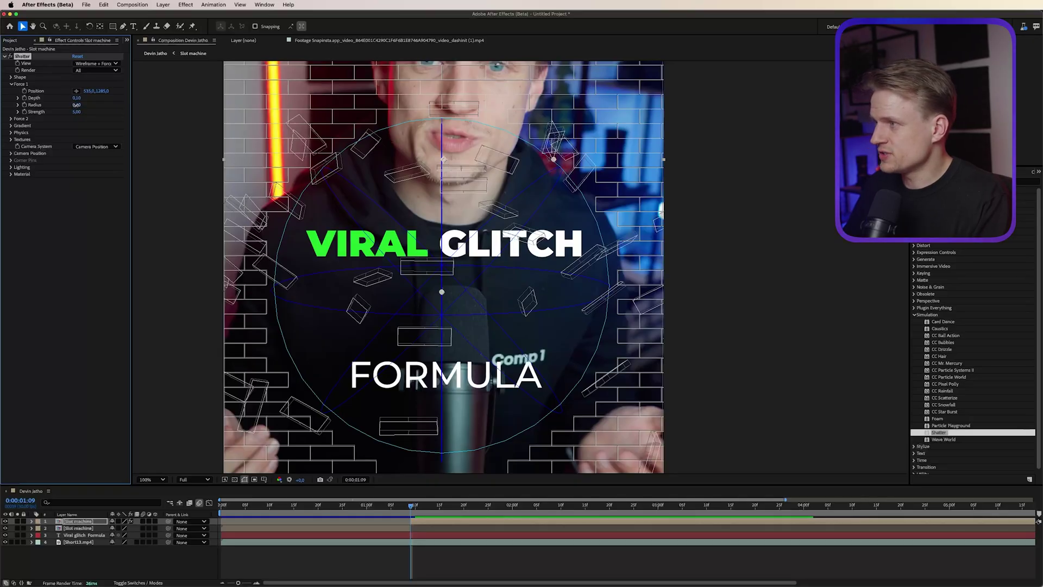
{"action": "left_click", "coordinate": [76, 105]}
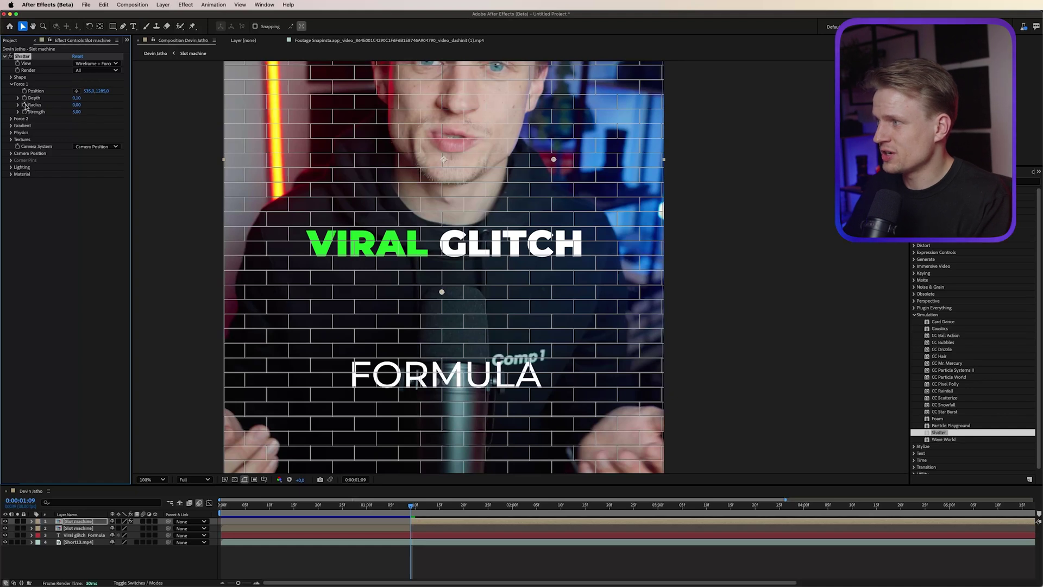
{"action": "left_click", "coordinate": [415, 505]}
{"action": "left_click", "coordinate": [78, 105]}
{"action": "type", "text": "2"}
{"action": "key", "text": "Return"}
{"action": "left_click", "coordinate": [411, 506]}
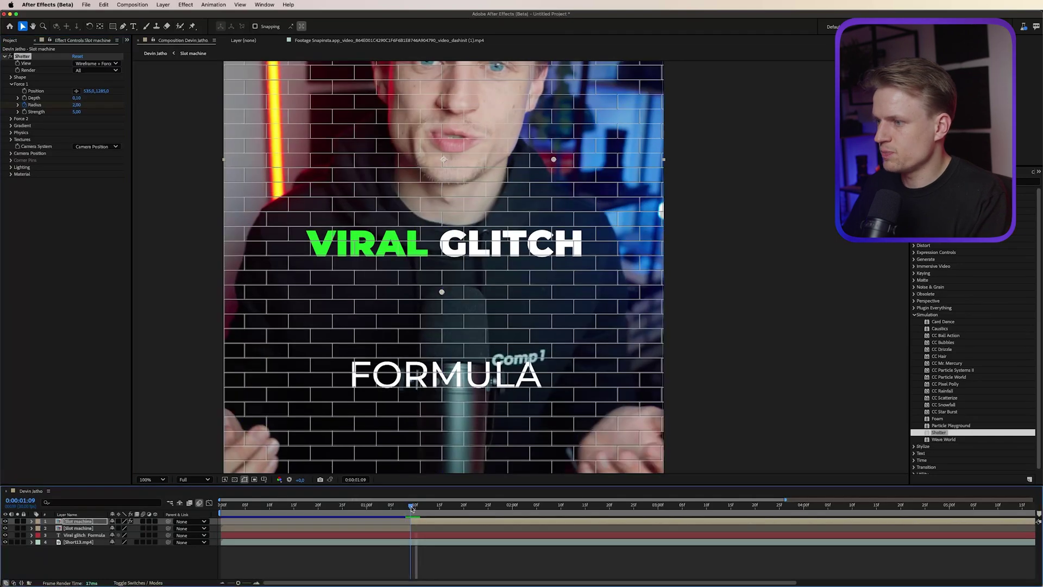
{"action": "key", "text": "space"}
{"action": "left_click", "coordinate": [382, 508]}
{"action": "left_click", "coordinate": [412, 505]}
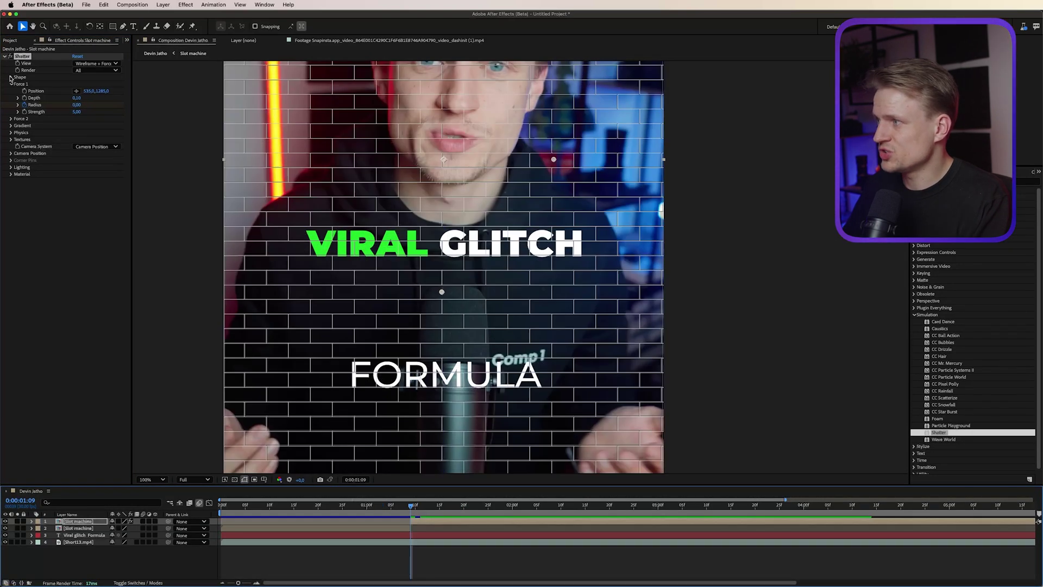
Set the Shatter pattern to Squares with about 77.7 repetitions and a direction of about 28°.
{"action": "left_click", "coordinate": [11, 78]}
{"action": "left_click", "coordinate": [96, 84]}
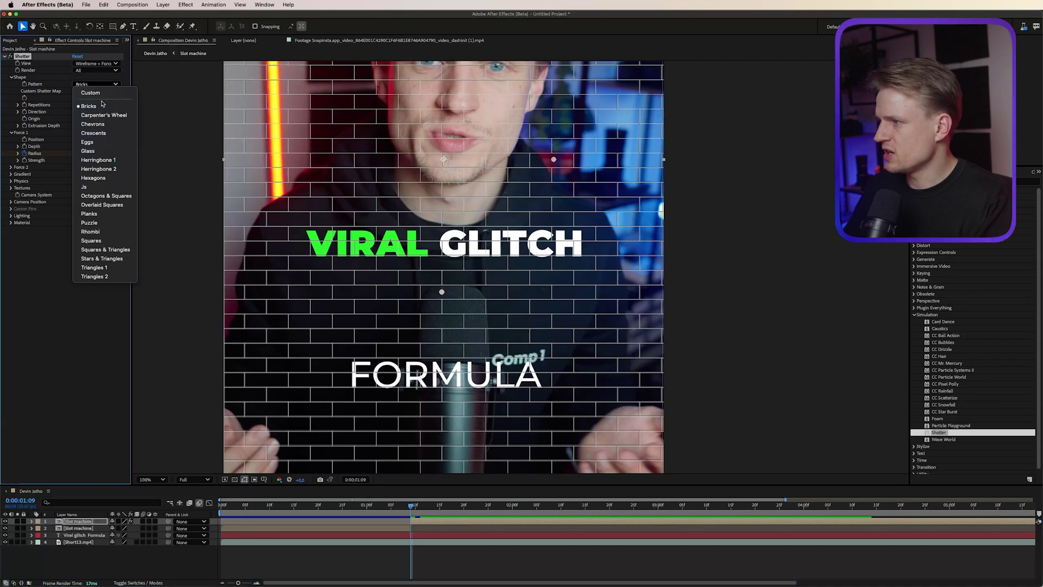
{"action": "left_click", "coordinate": [99, 242]}
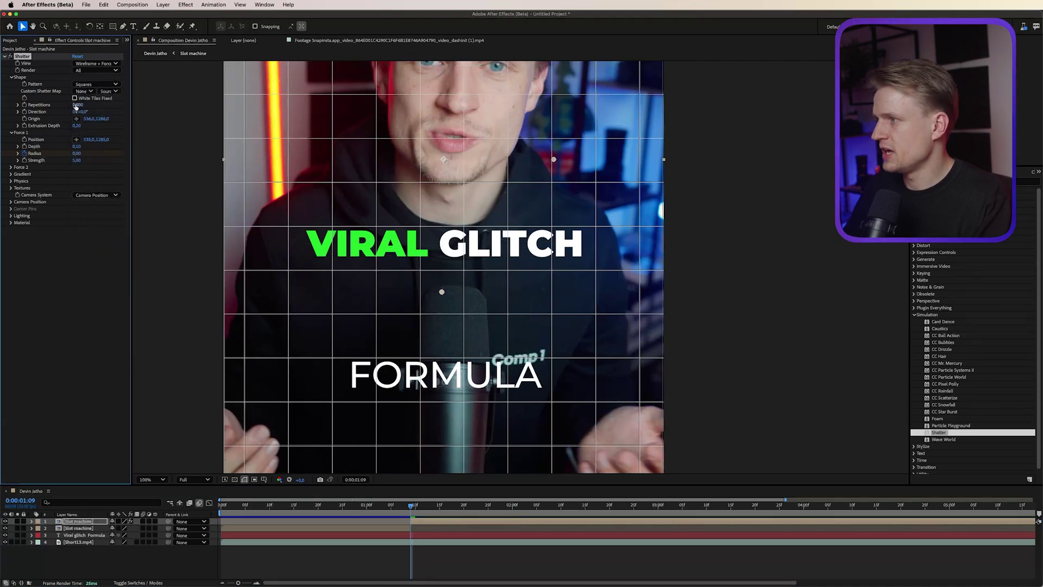
{"action": "left_click_drag", "start_coordinate": [77, 105], "coordinate": [313, 130]}
{"action": "left_click_drag", "start_coordinate": [83, 112], "coordinate": [93, 113]}
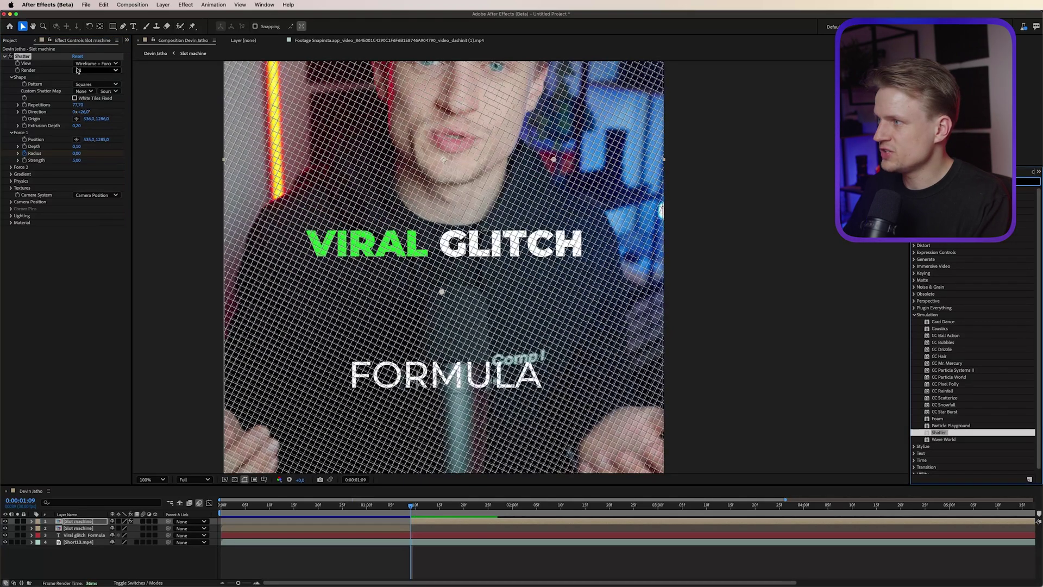
Switch the Shatter view to Rendered and examine the shattering frame by frame up to 0:00:01:13.
{"action": "left_click", "coordinate": [93, 64]}
{"action": "left_click", "coordinate": [91, 72]}
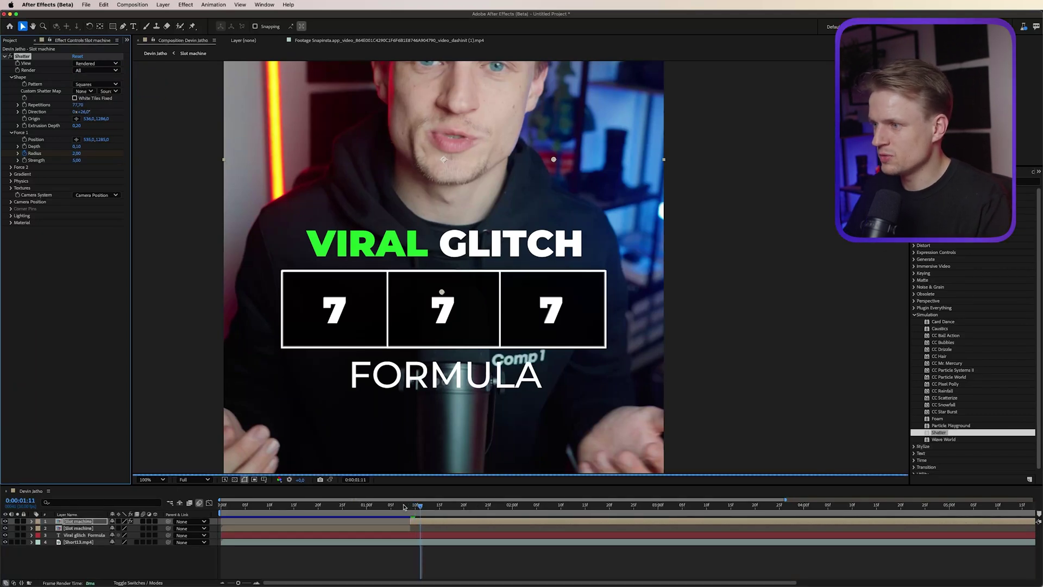
{"action": "key", "text": "Page_Down"}
{"action": "key", "text": "Page_Down"}
{"action": "key", "text": "Page_Down"}
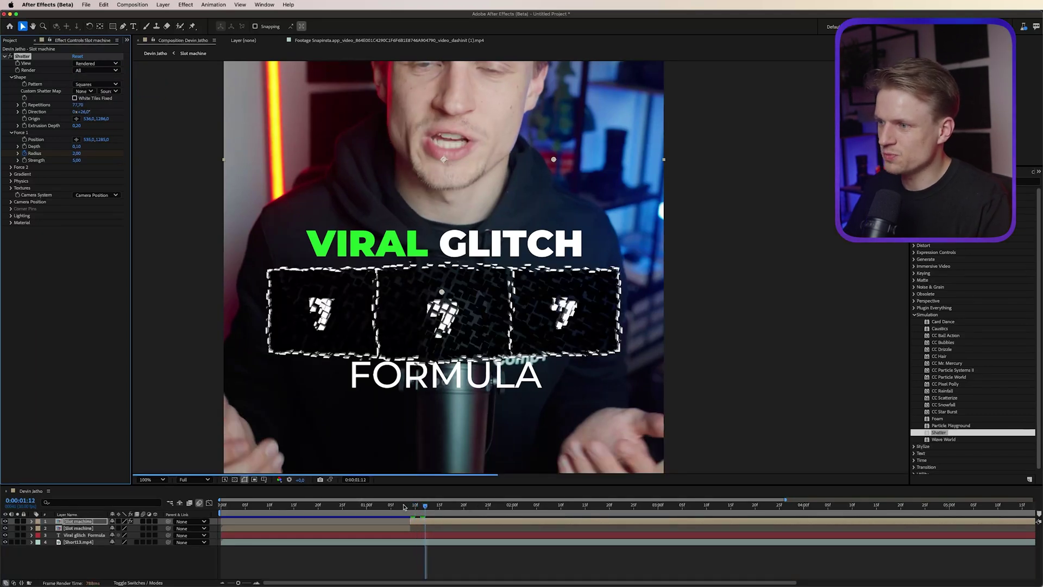
{"action": "key", "text": "Page_Down"}
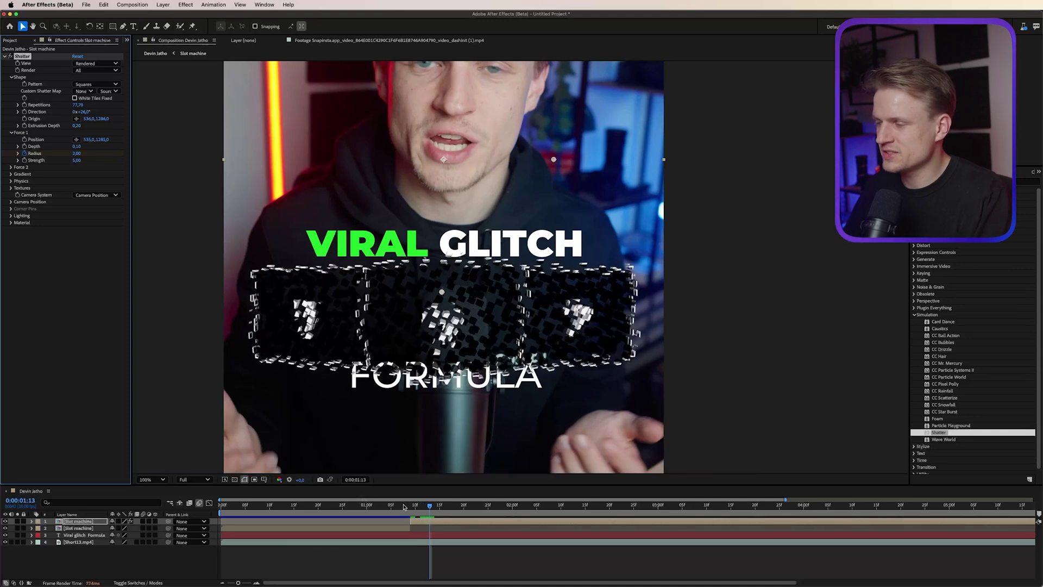
Set Shatter's Extrusion Depth to 0 and preview the flat pieces flying apart from 0:00:01:09.
{"action": "scroll", "coordinate": [393, 310], "scroll_direction": "up", "scroll_amount": 2}
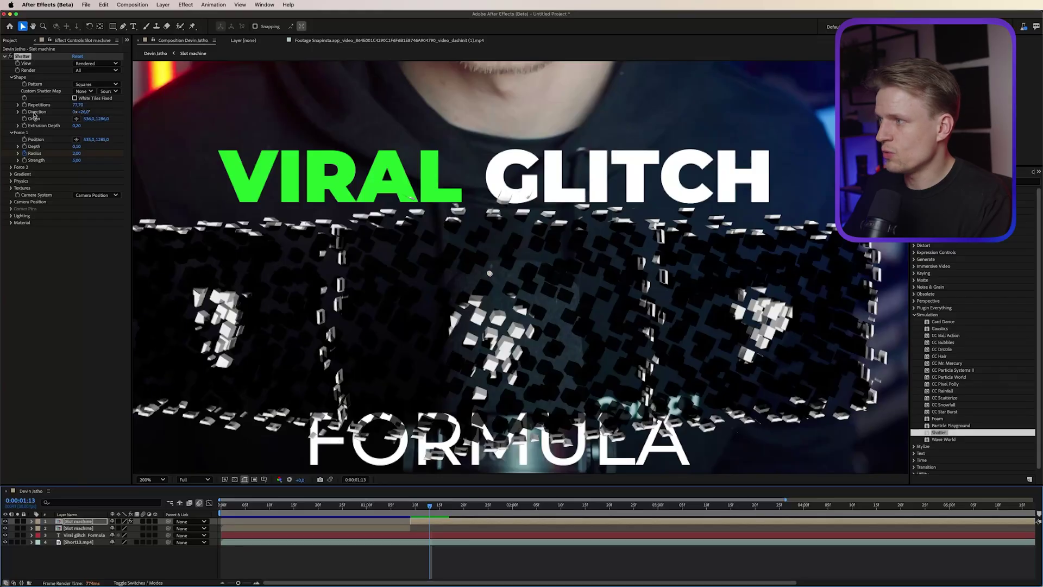
{"action": "left_click", "coordinate": [76, 125]}
{"action": "type", "text": "0"}
{"action": "key", "text": "Return"}
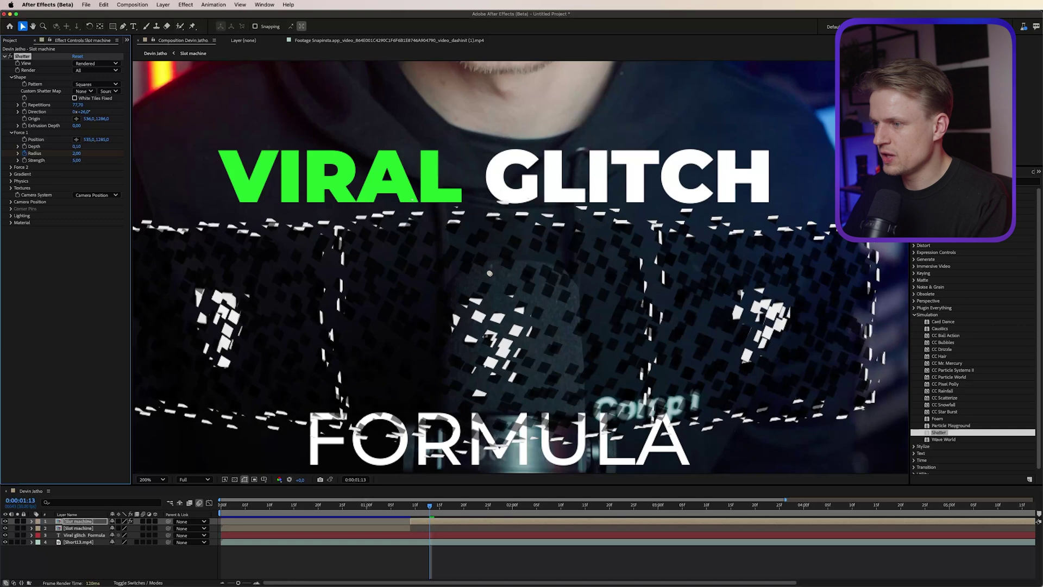
{"action": "left_click_drag", "start_coordinate": [416, 508], "coordinate": [411, 508]}
{"action": "key", "text": "space"}
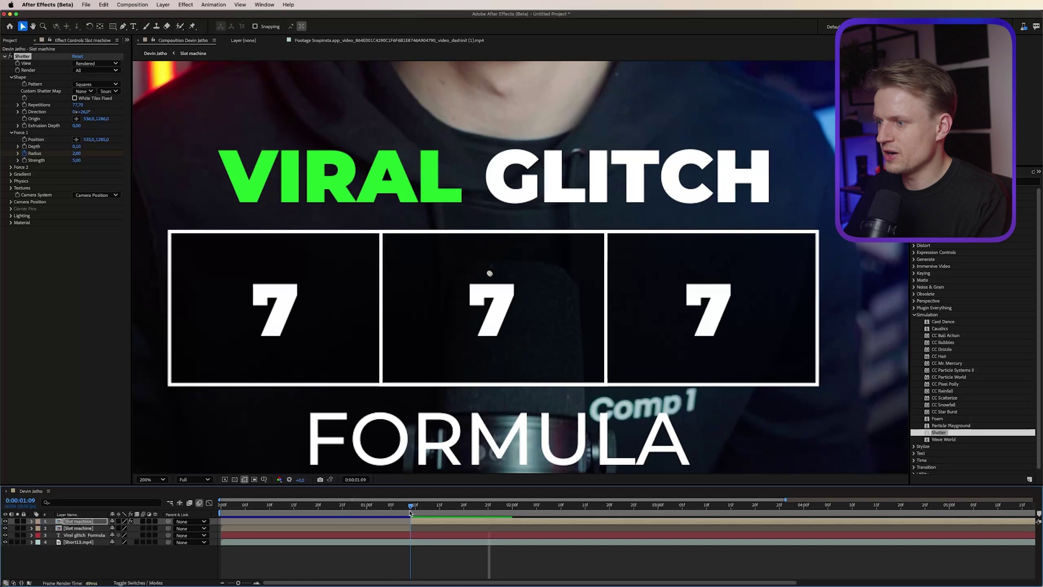
{"action": "key", "text": "comma"}
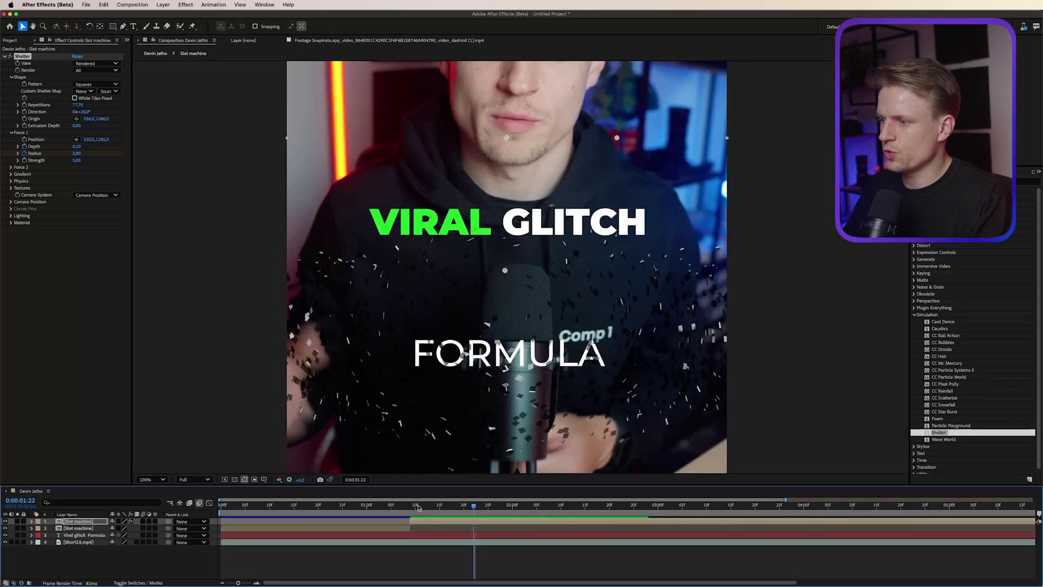
Add Gaussian Blur (Legacy) to the shattered segment and keyframe Blurriness from 0 at 0:00:01:09 to 9.1 at 0:00:01:15.
{"action": "left_click", "coordinate": [418, 507]}
{"action": "left_click_drag", "start_coordinate": [416, 508], "coordinate": [411, 508]}
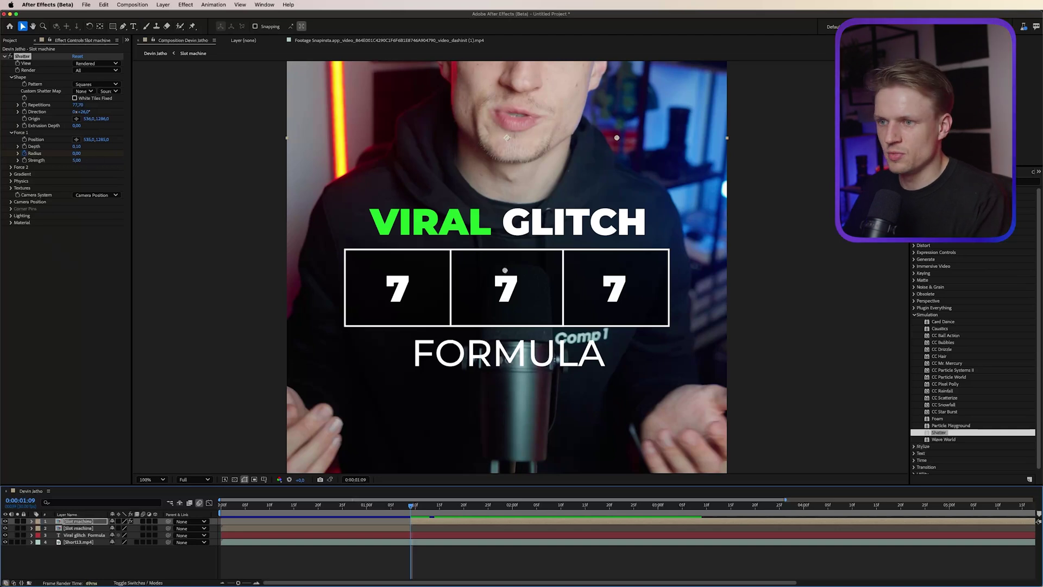
{"action": "left_click", "coordinate": [970, 181]}
{"action": "type", "text": "blur"}
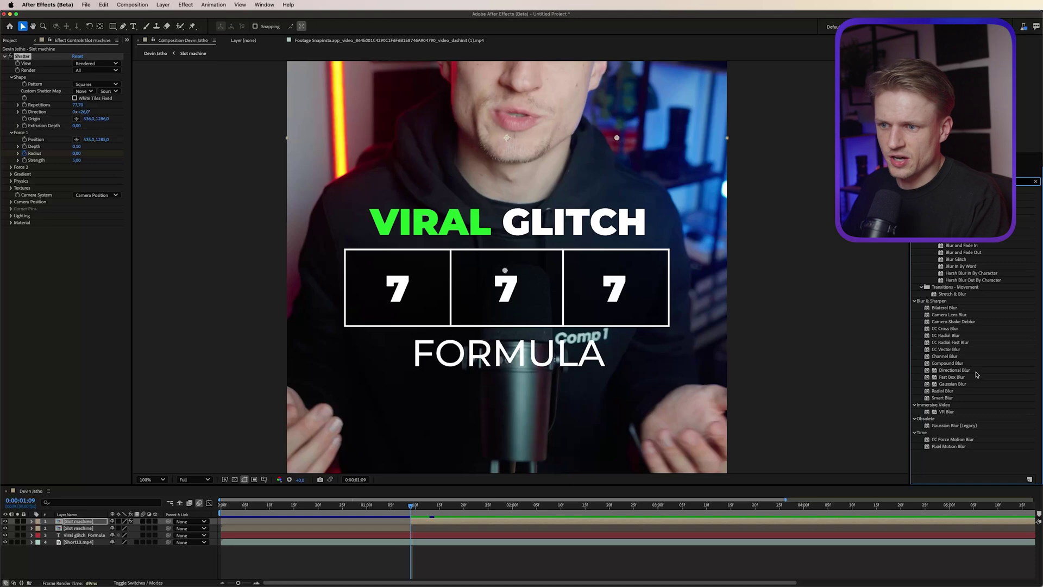
{"action": "left_click_drag", "start_coordinate": [954, 426], "coordinate": [480, 412]}
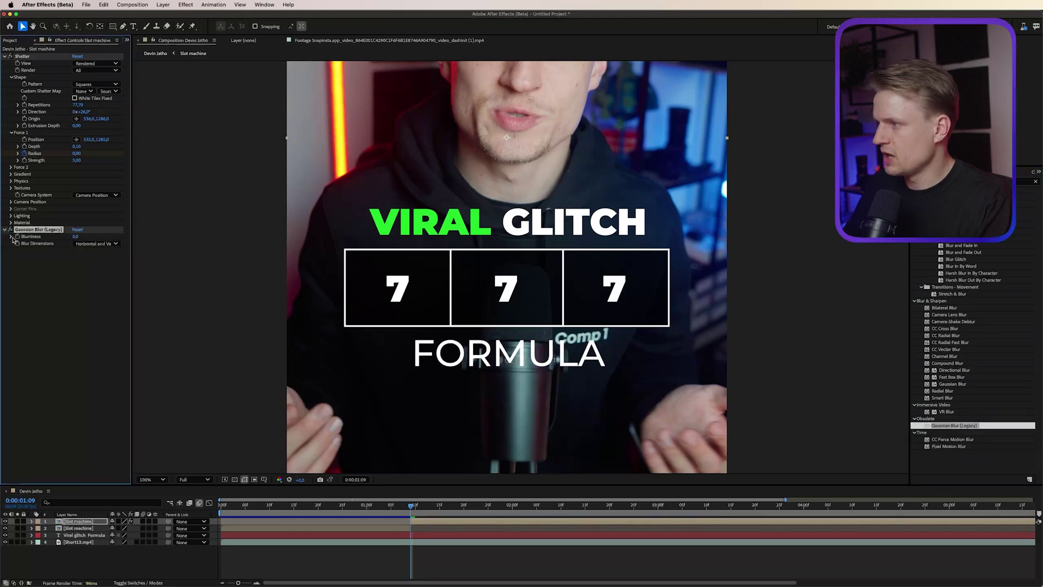
{"action": "left_click_drag", "start_coordinate": [412, 507], "coordinate": [438, 508]}
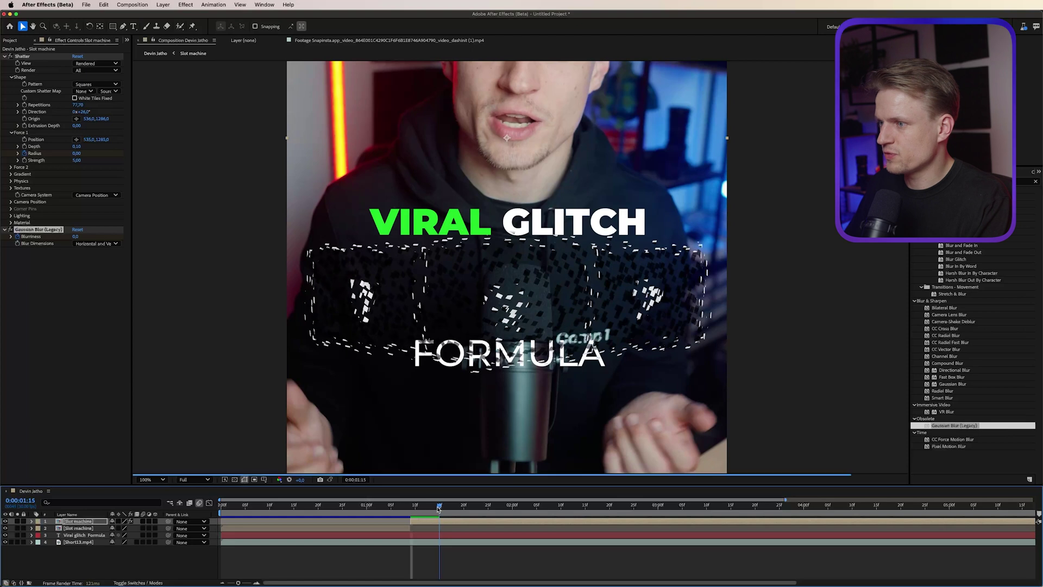
{"action": "left_click_drag", "start_coordinate": [80, 237], "coordinate": [117, 237]}
Fade out the shattered segment with Opacity keyframes, from 100% at about 0:00:01:11 to nearly 0% at 0:00:01:15.
{"action": "right_click", "coordinate": [462, 520]}
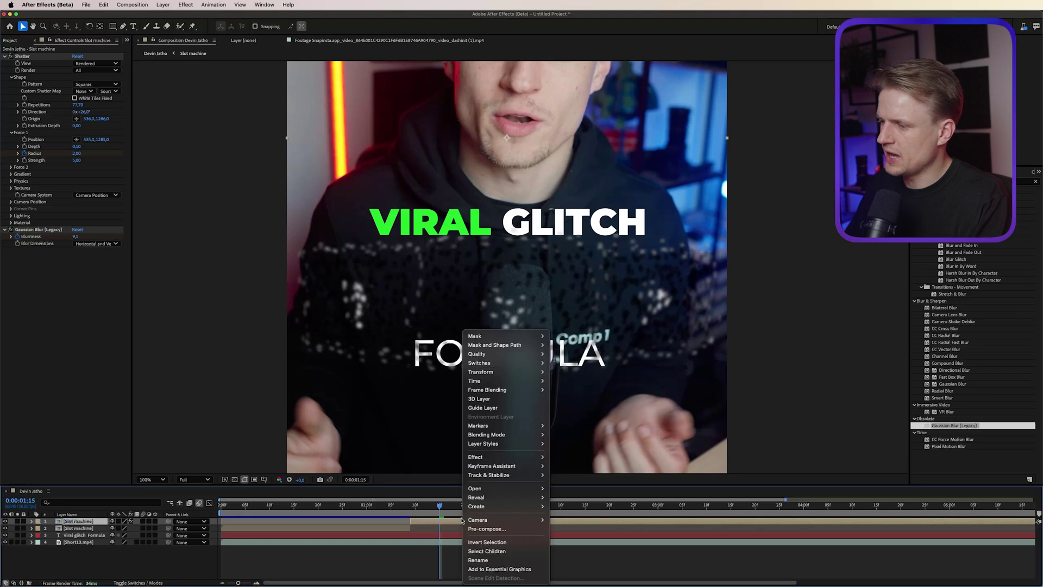
{"action": "left_click", "coordinate": [419, 525]}
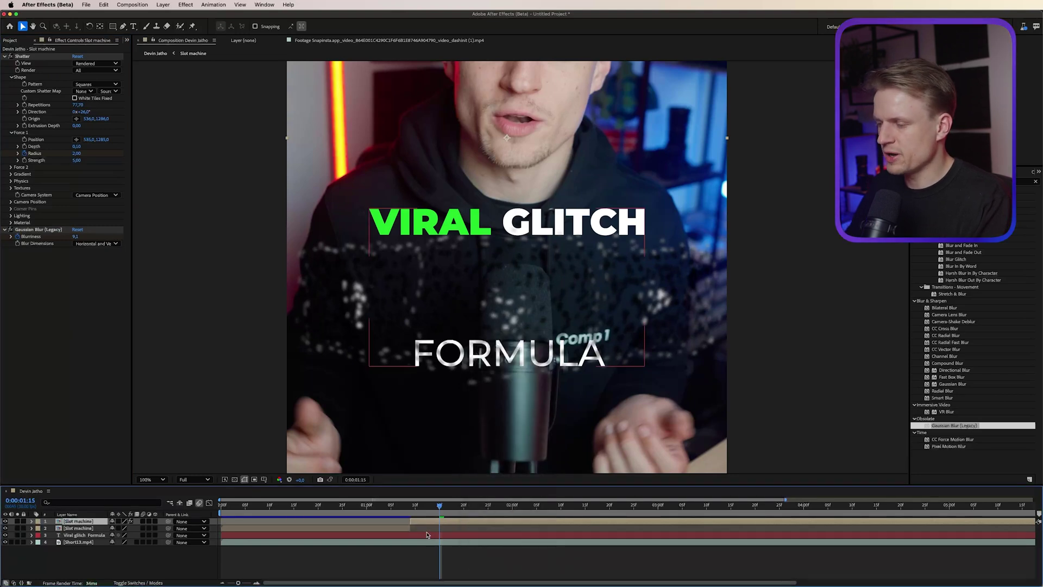
{"action": "key", "text": "t"}
{"action": "left_click", "coordinate": [52, 528]}
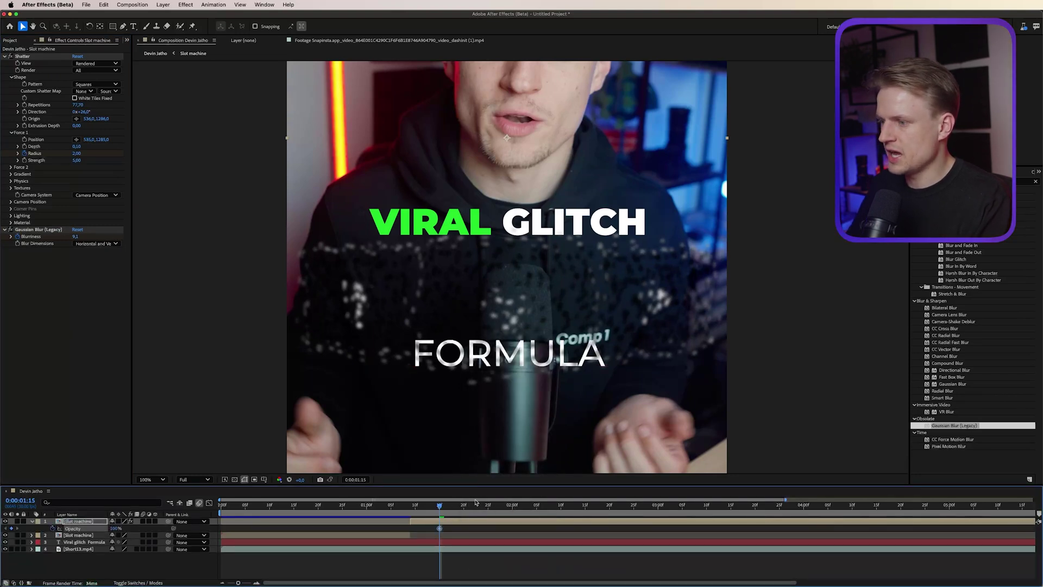
{"action": "left_click_drag", "start_coordinate": [439, 528], "coordinate": [420, 529]}
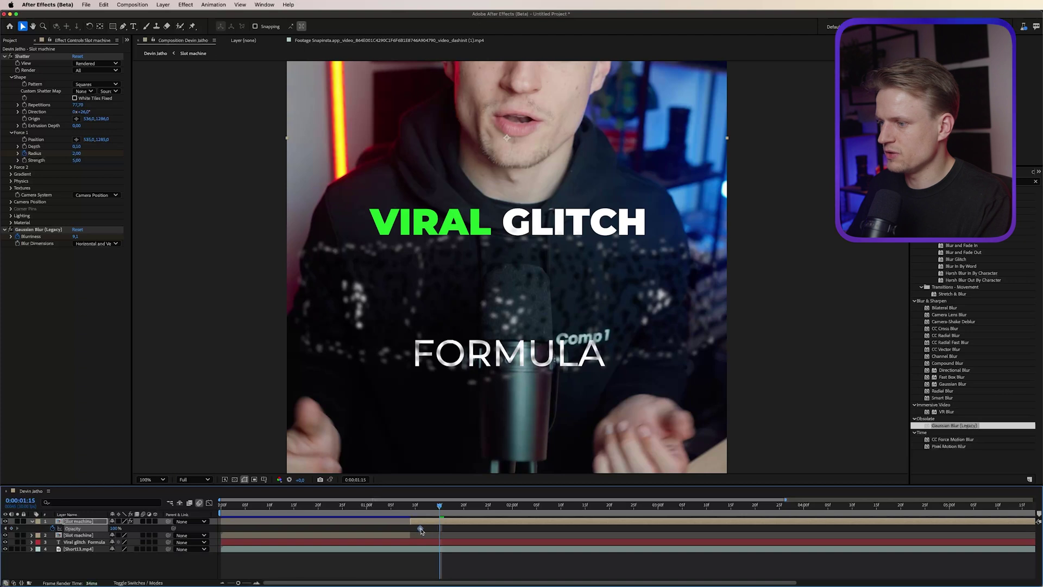
{"action": "left_click_drag", "start_coordinate": [114, 528], "coordinate": [20, 526]}
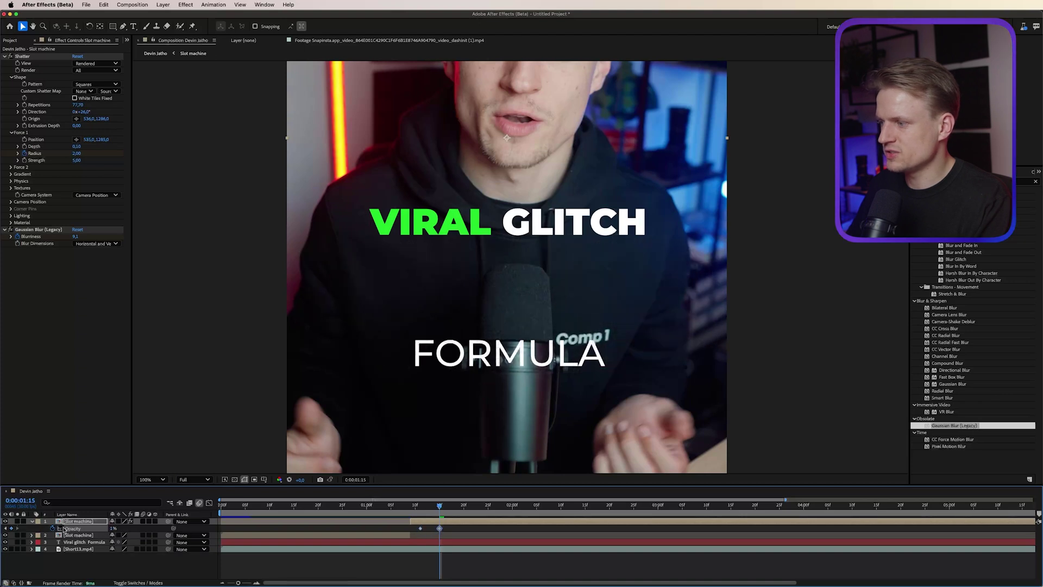
Extend the shattered segment's fade-out by moving its last Opacity keyframe to about 0:00:01:20, previewing from around 0:00:01:06.
{"action": "left_click", "coordinate": [386, 506]}
{"action": "key", "text": "space"}
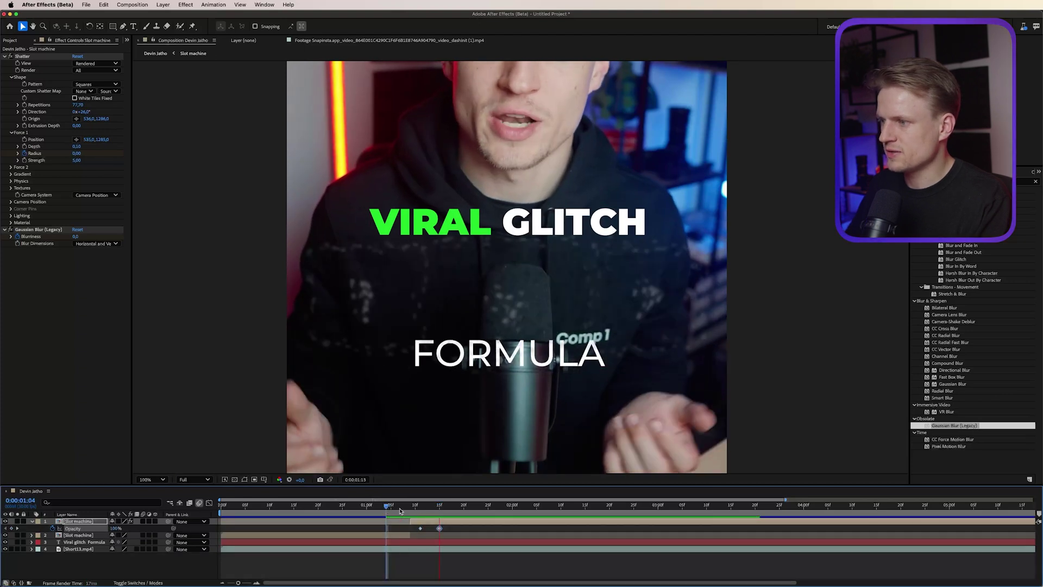
{"action": "left_click", "coordinate": [401, 506]}
{"action": "left_click_drag", "start_coordinate": [440, 529], "coordinate": [463, 531]}
{"action": "key", "text": "space"}
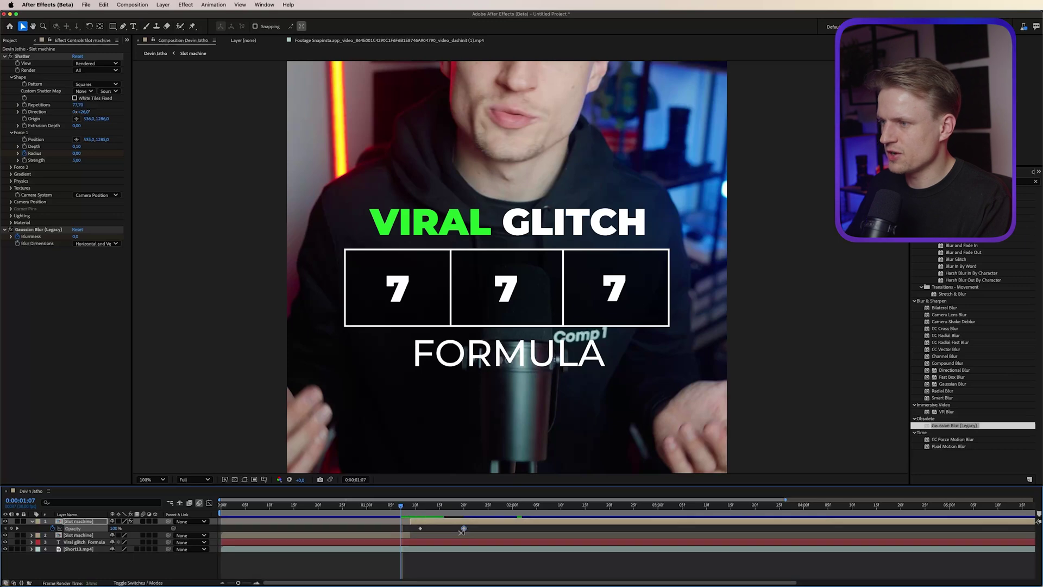
{"action": "left_click", "coordinate": [396, 507]}
{"action": "key", "text": "space"}
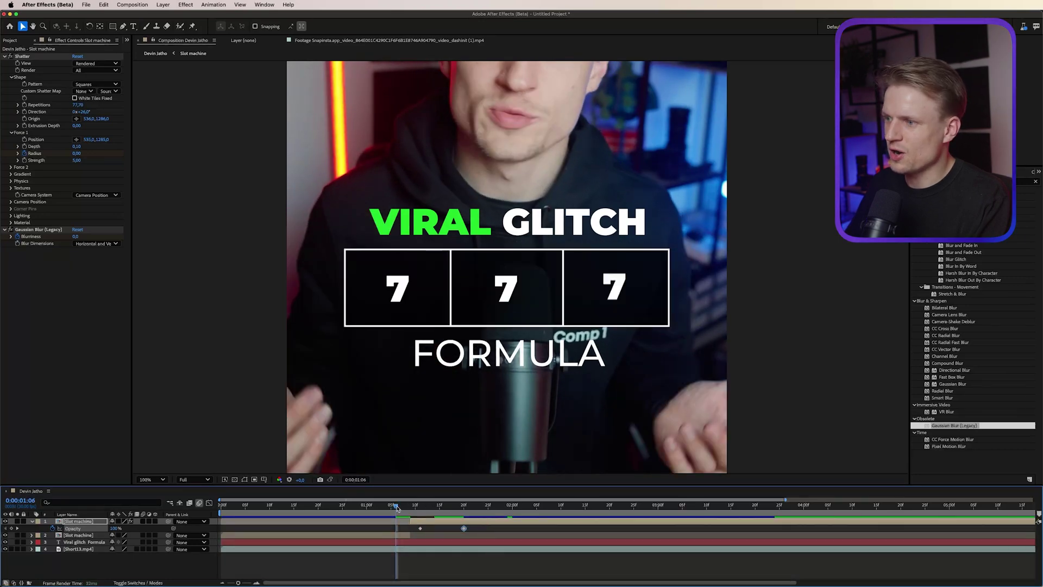
{"action": "mouse_move", "coordinate": [395, 508]}
{"action": "left_mouse_down"}
{"action": "mouse_move", "coordinate": [373, 520]}
{"action": "mouse_move", "coordinate": [449, 515]}
{"action": "mouse_move", "coordinate": [389, 517]}
{"action": "left_mouse_up"}
{"action": "key", "text": "space"}
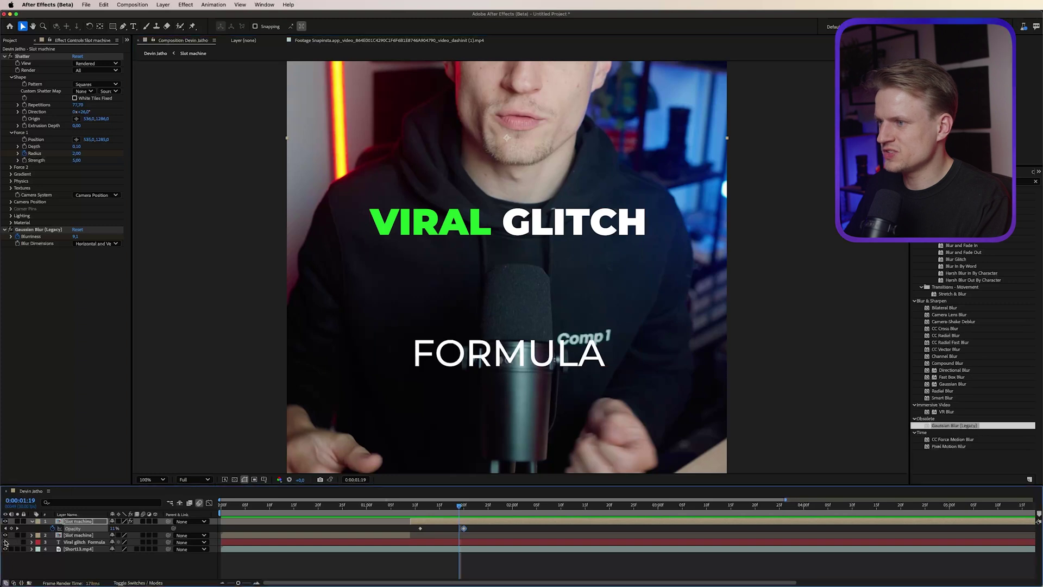
Hide the Viral glitch Formula title and create a new text layer reading "VIRAL=" over the chest.
{"action": "left_click", "coordinate": [5, 541]}
{"action": "key", "text": "ctrl+t"}
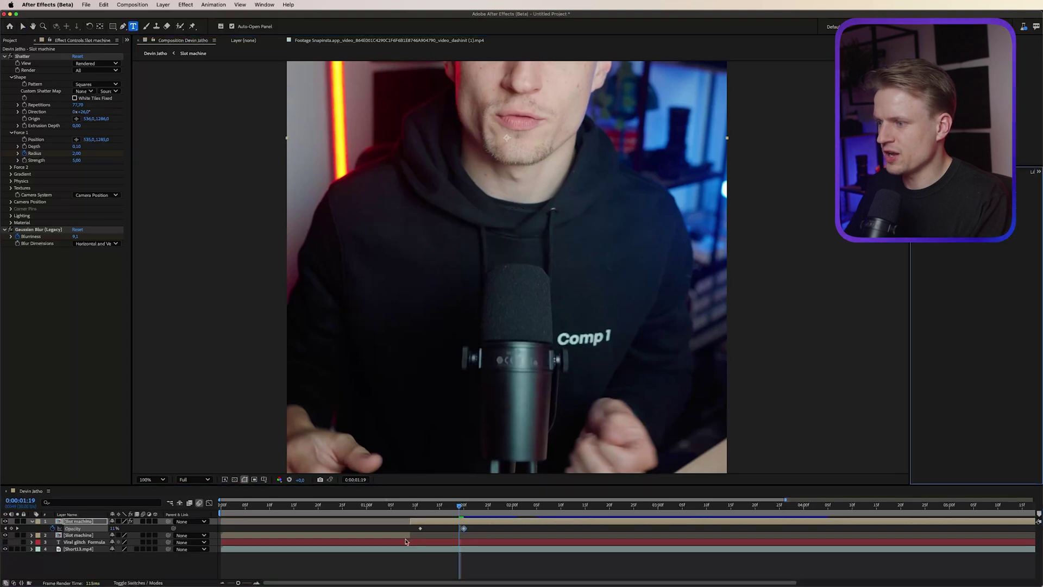
{"action": "left_click", "coordinate": [424, 542]}
{"action": "scroll", "coordinate": [489, 307], "scroll_direction": "down", "scroll_amount": 1}
{"action": "left_click_drag", "start_coordinate": [488, 304], "coordinate": [484, 324]}
{"action": "scroll", "coordinate": [483, 326], "scroll_direction": "up", "scroll_amount": 1}
{"action": "left_click_drag", "start_coordinate": [394, 370], "coordinate": [405, 344]}
{"action": "left_click", "coordinate": [367, 307]}
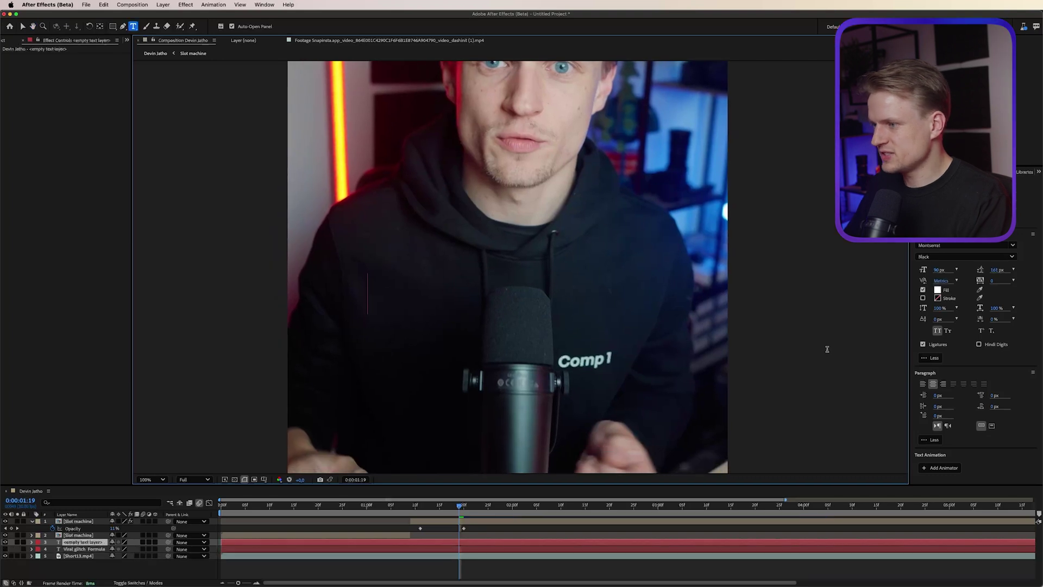
{"action": "type", "text": "VIRAL="}
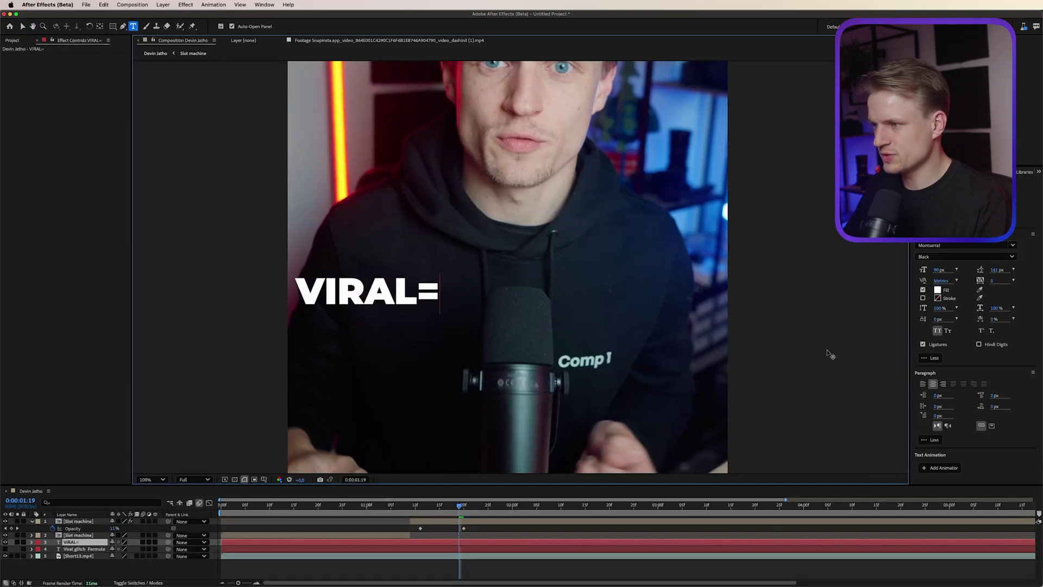
Duplicate VIRAL=, place the copy beside the original, and replace its text with "TOP TEXT" above "BOTTOM TEXT".
{"action": "left_click", "coordinate": [23, 26]}
{"action": "left_click_drag", "start_coordinate": [378, 293], "coordinate": [541, 294]}
{"action": "key", "text": "super+d"}
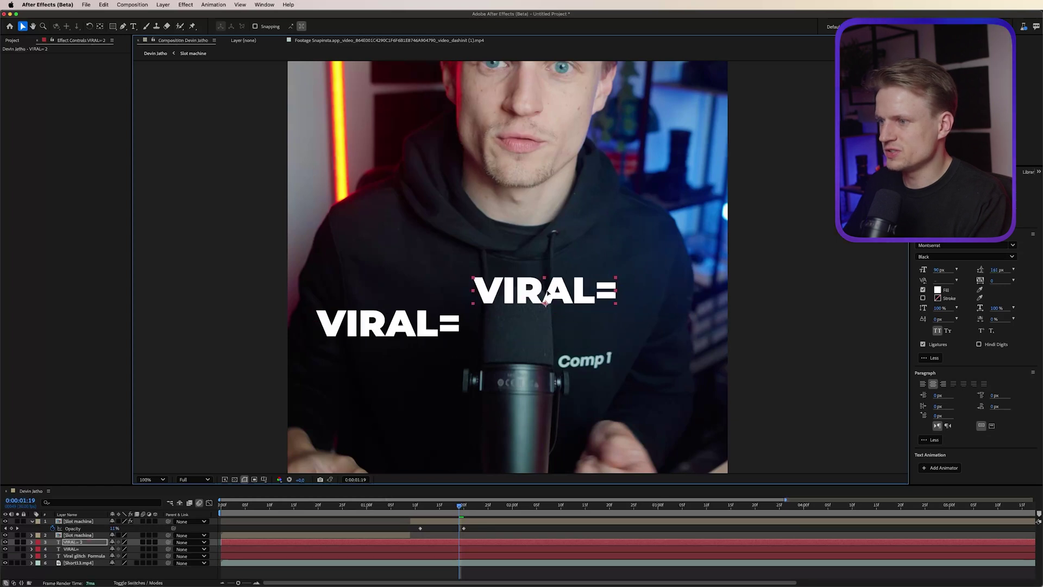
{"action": "double_click", "coordinate": [545, 293]}
{"action": "type", "text": "TOP TEXT BOTTOM TEXT"}
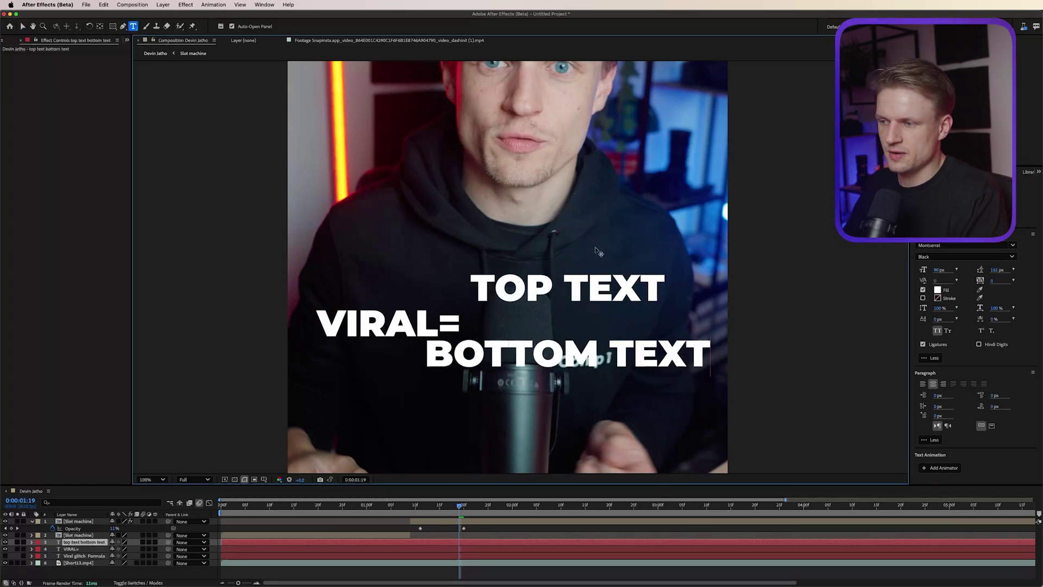
Style the two-line text as Montserrat Medium at 60 px with 107 px line spacing and centre it beside VIRAL=.
{"action": "key", "text": "super+a"}
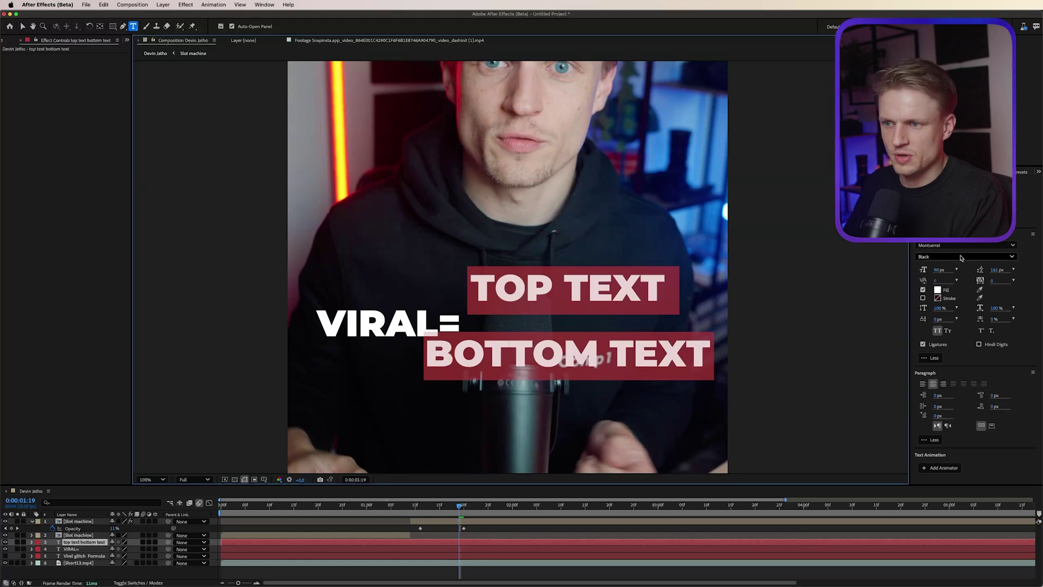
{"action": "left_click", "coordinate": [964, 256]}
{"action": "left_click", "coordinate": [954, 306]}
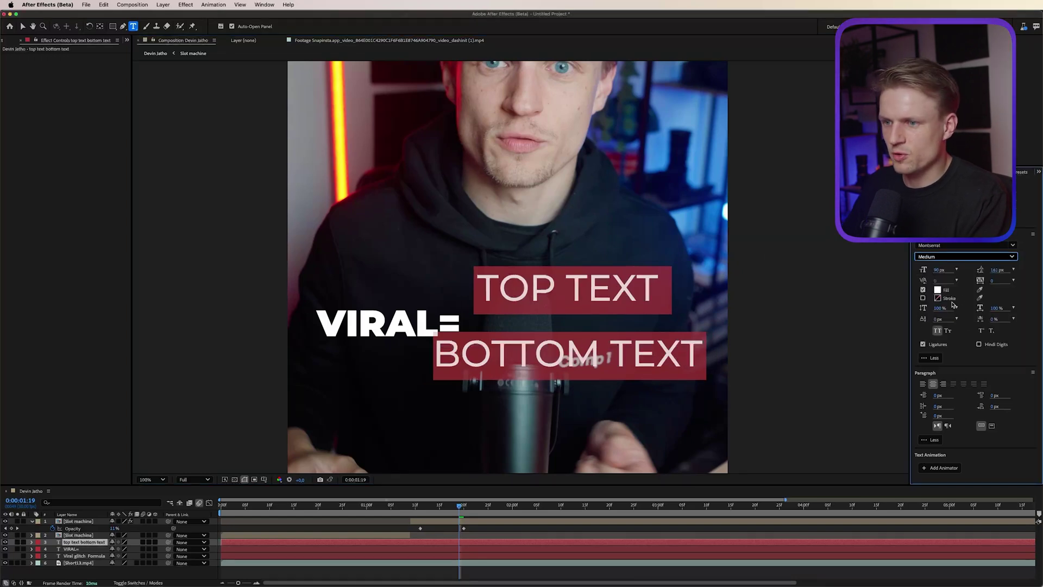
{"action": "left_click_drag", "start_coordinate": [923, 270], "coordinate": [950, 268]}
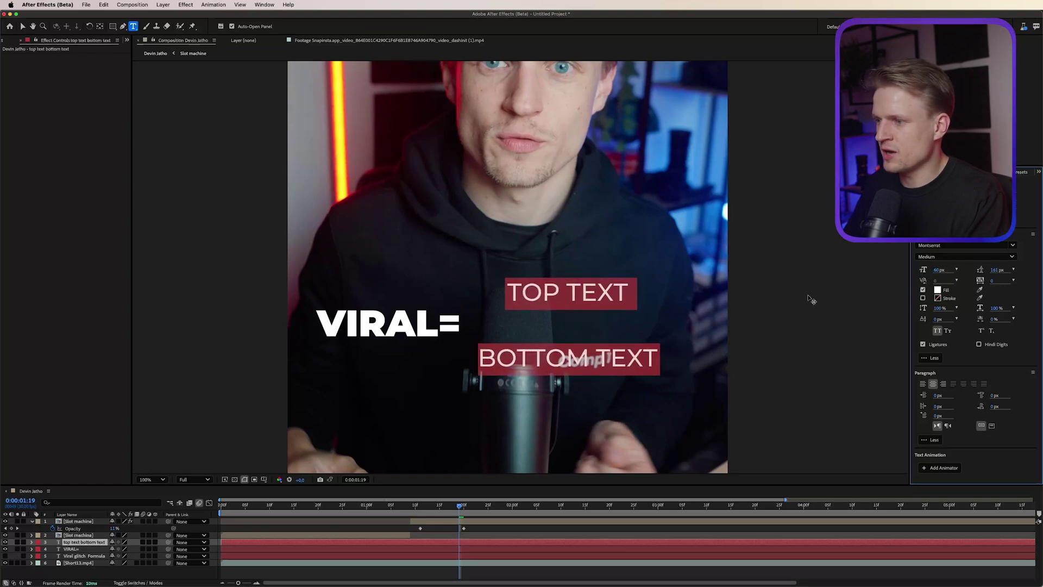
{"action": "key", "text": "Escape"}
{"action": "left_click_drag", "start_coordinate": [594, 342], "coordinate": [600, 345]}
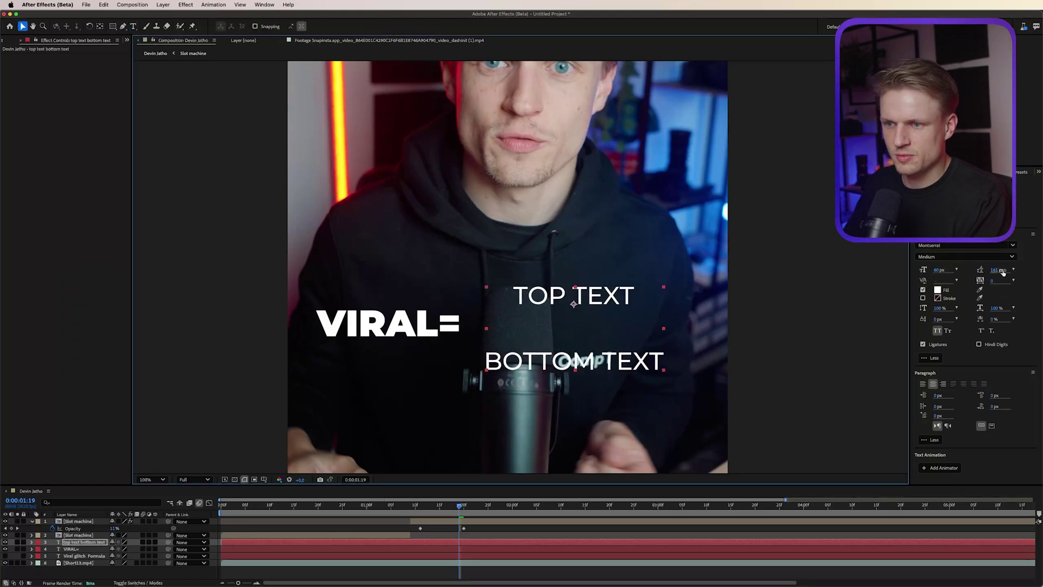
{"action": "left_click_drag", "start_coordinate": [1001, 270], "coordinate": [980, 276]}
{"action": "left_click_drag", "start_coordinate": [556, 312], "coordinate": [568, 321]}
{"action": "key", "text": "super+shift+a"}
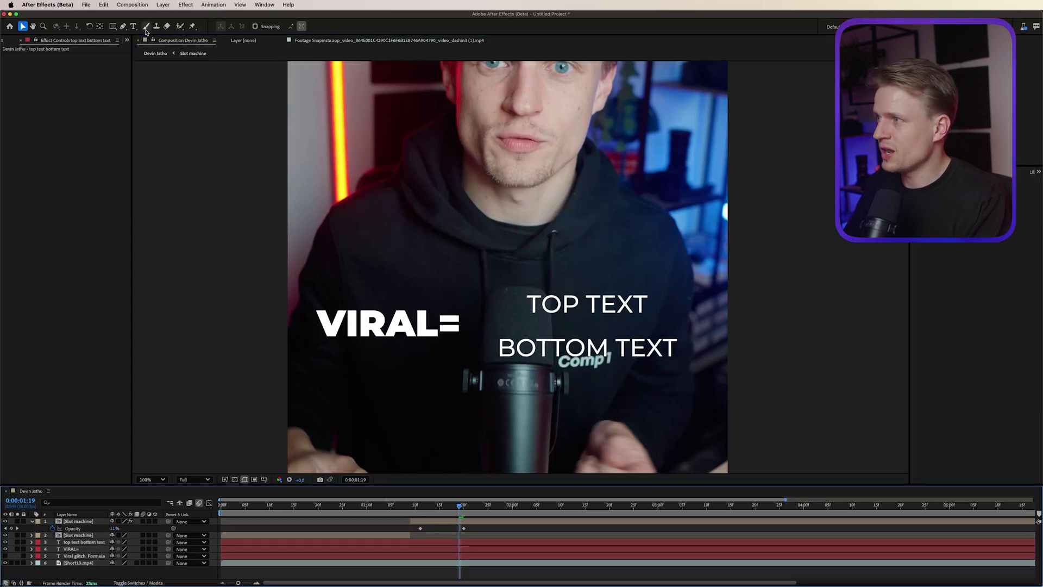
With the Pen tool and no fill, draw a horizontal white line between TOP TEXT and BOTTOM TEXT.
{"action": "left_click", "coordinate": [124, 27]}
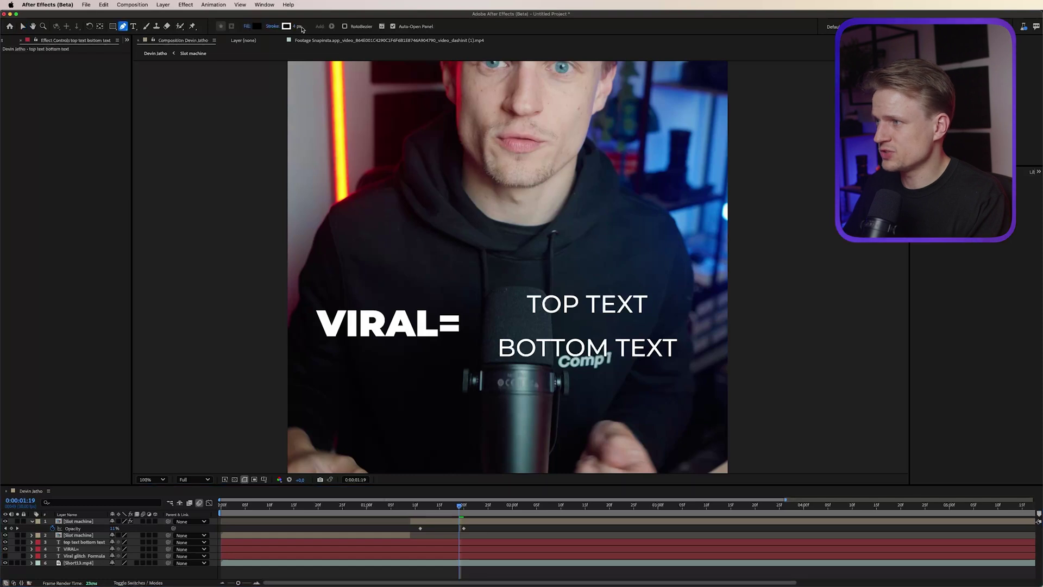
{"action": "left_click", "coordinate": [246, 28]}
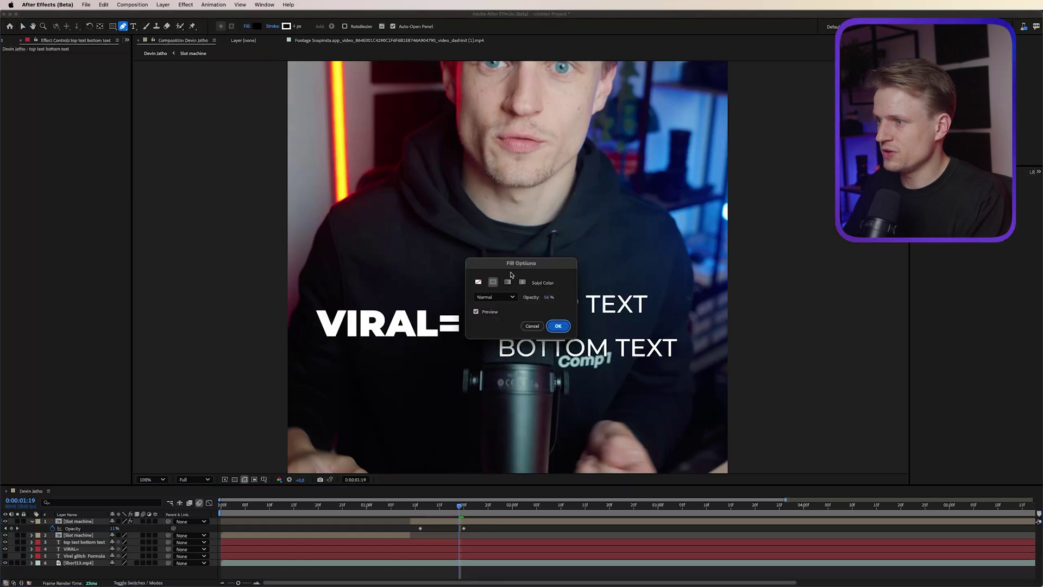
{"action": "left_click", "coordinate": [477, 282]}
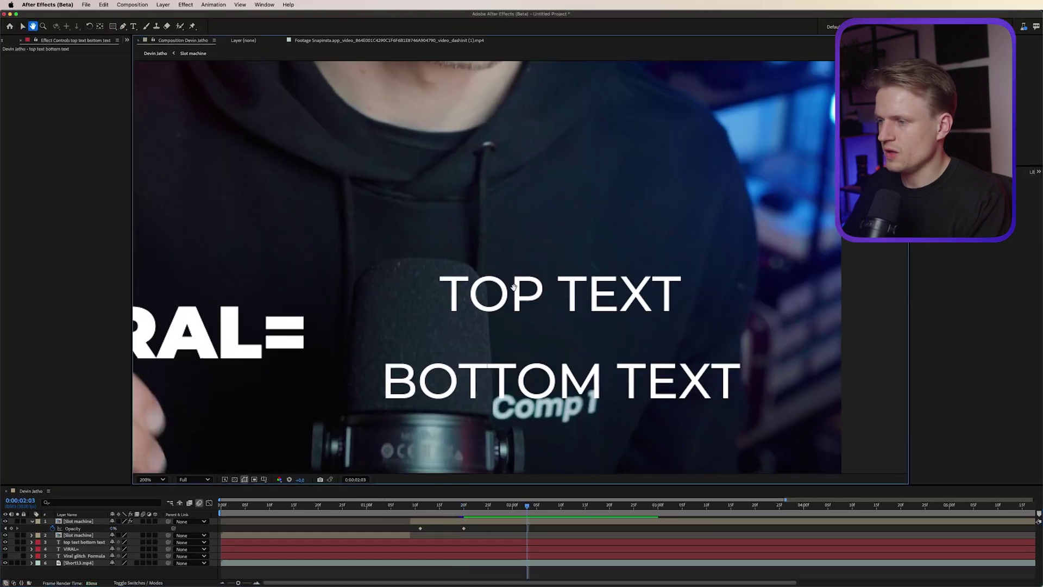
{"action": "left_click_drag", "start_coordinate": [516, 295], "coordinate": [469, 220]}
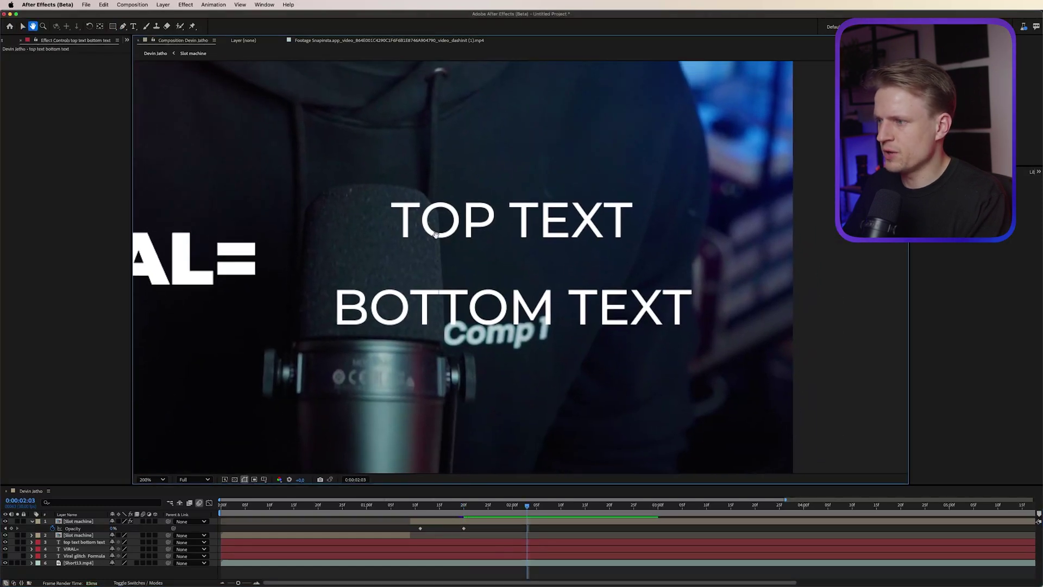
{"action": "left_click", "coordinate": [322, 262]}
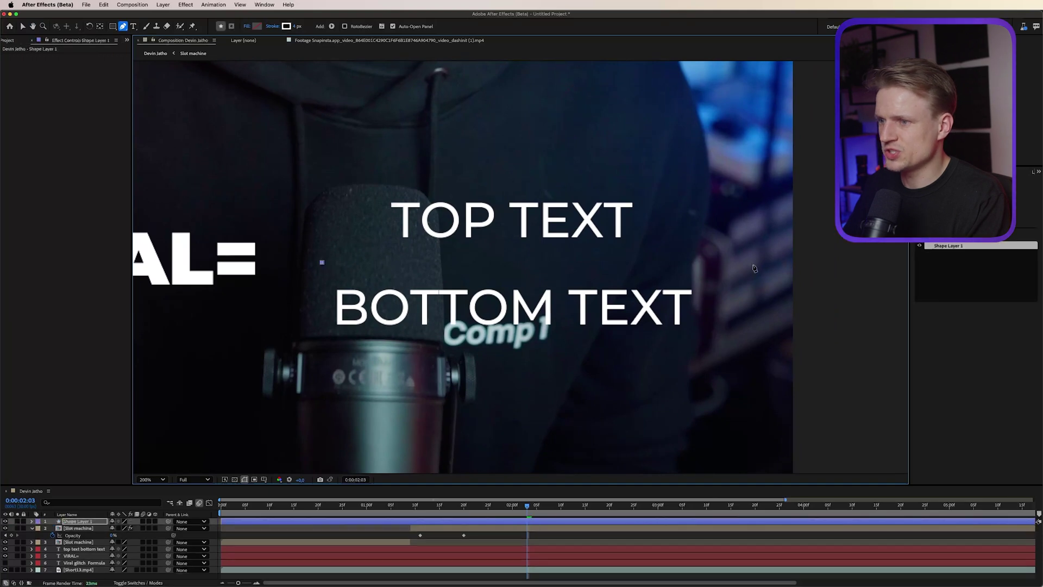
{"action": "left_click", "coordinate": [719, 263]}
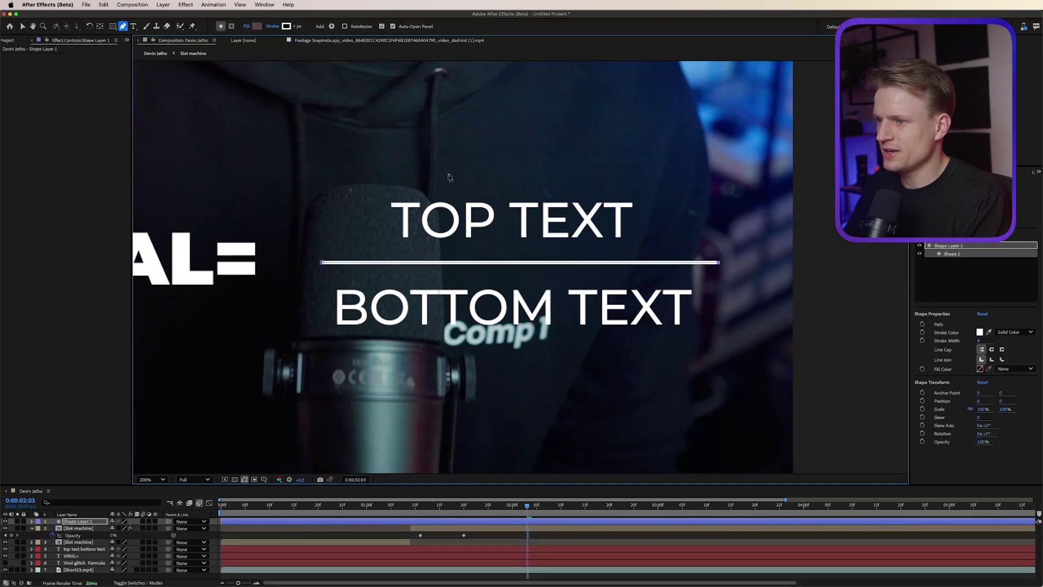
Add Trim Paths to the line and animate it drawing on from 0:00:01:21, placing its layer below both Slot machine layers.
{"action": "left_click", "coordinate": [31, 522]}
{"action": "left_click", "coordinate": [160, 528]}
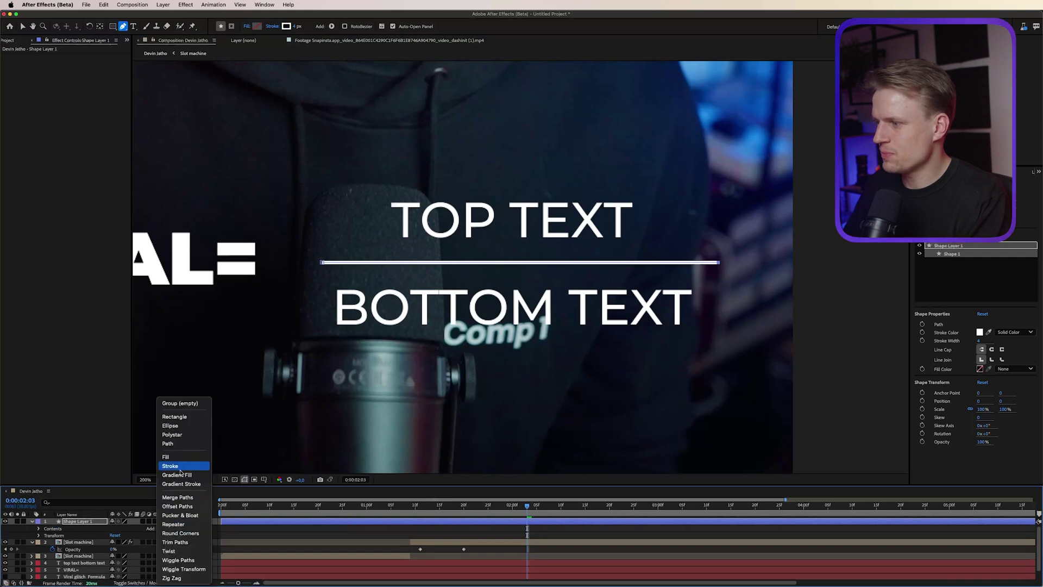
{"action": "left_click", "coordinate": [179, 541]}
{"action": "left_click", "coordinate": [67, 561]}
{"action": "scroll", "coordinate": [466, 569], "scroll_direction": "down", "scroll_amount": 2}
{"action": "left_click_drag", "start_coordinate": [526, 505], "coordinate": [469, 506]}
{"action": "left_click_drag", "start_coordinate": [118, 521], "coordinate": [101, 521]}
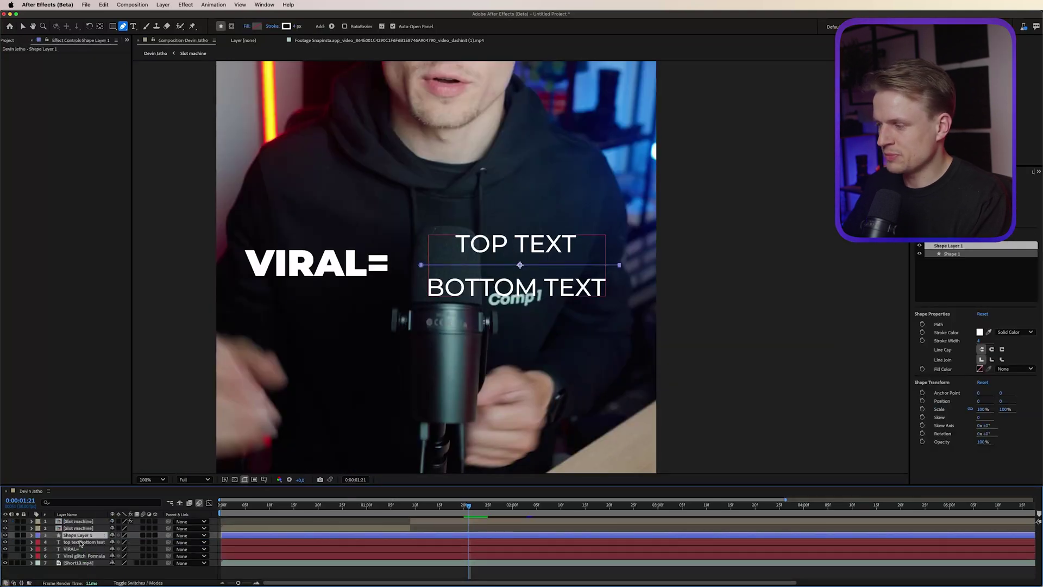
Parent the line and the two-line text to VIRAL=, and set a Position keyframe on VIRAL= at 0:00:01:21.
{"action": "left_click", "coordinate": [80, 542], "text": "shift"}
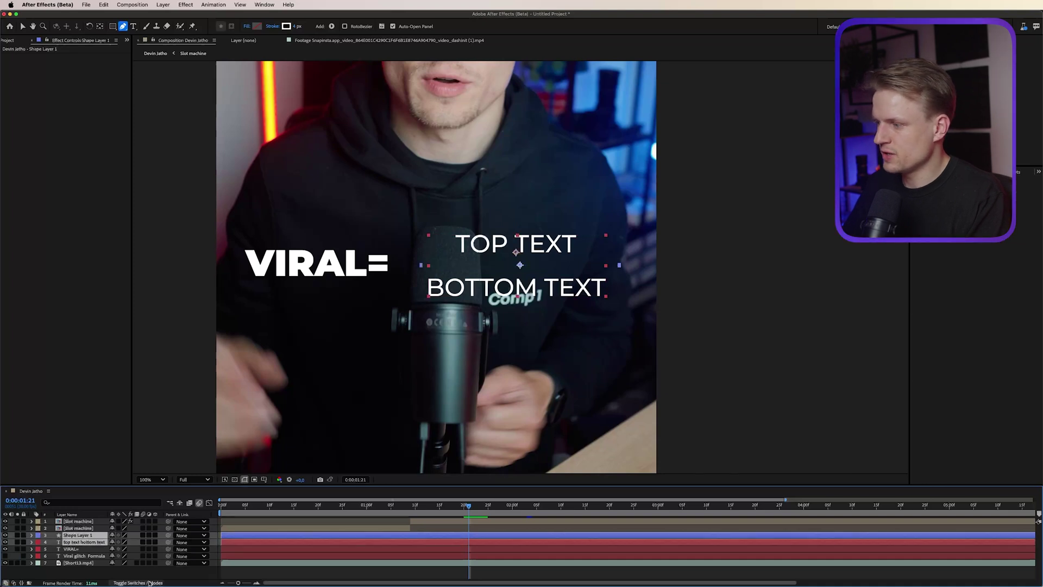
{"action": "left_click_drag", "start_coordinate": [167, 542], "coordinate": [79, 549]}
{"action": "left_click", "coordinate": [49, 549]}
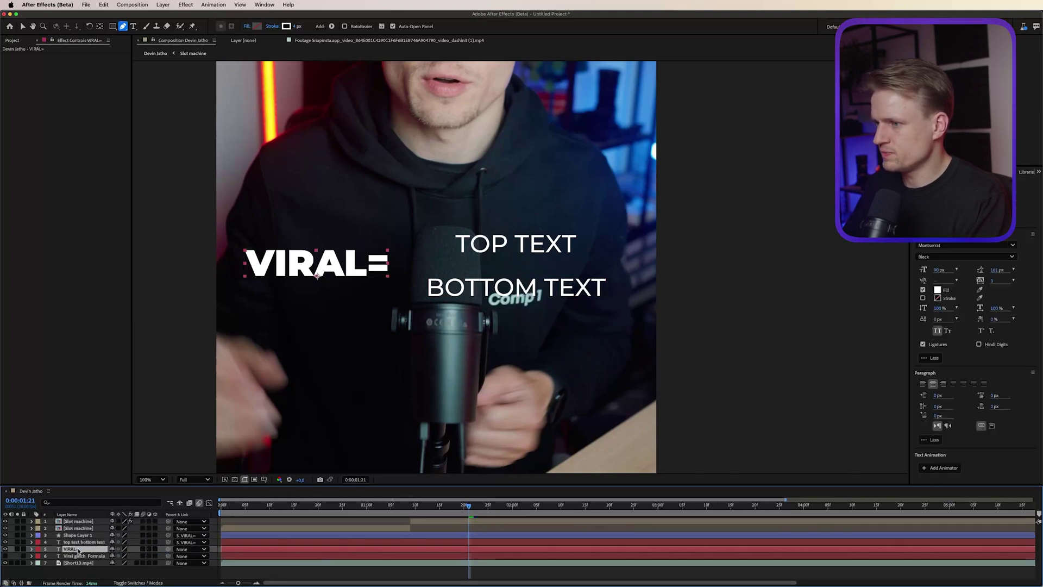
{"action": "key", "text": "p"}
{"action": "left_click", "coordinate": [51, 555]}
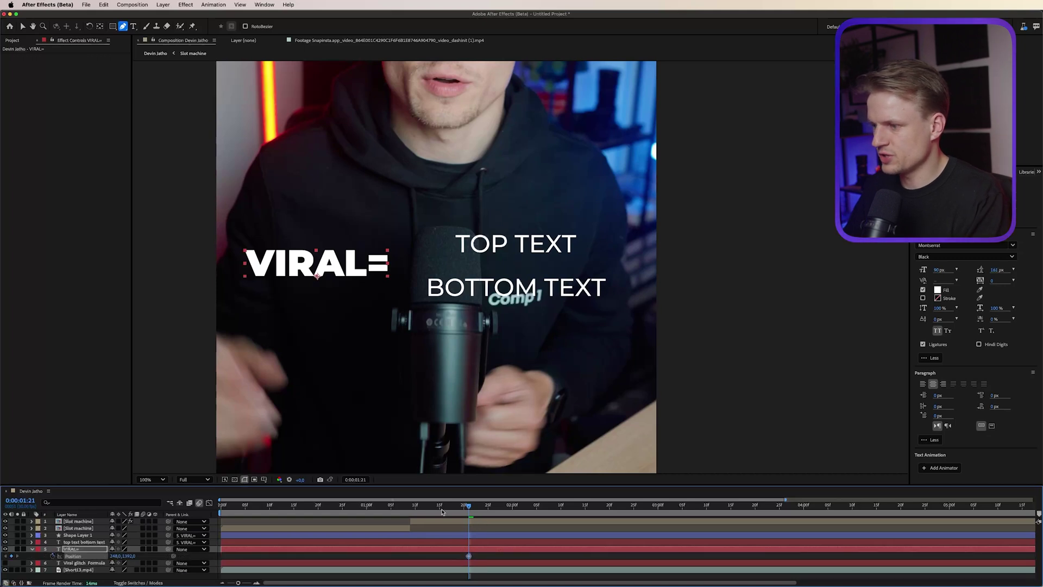
Keyframe VIRAL= at X position 528 at 0:00:01:14, and slide its layer 7 frames later so the movement starts at 0:00:01:21.
{"action": "key", "text": "Page_Up"}
{"action": "key", "text": "Page_Up"}
{"action": "key", "text": "Page_Up"}
{"action": "key", "text": "Page_Up"}
{"action": "key", "text": "Page_Up"}
{"action": "key", "text": "Page_Up"}
{"action": "key", "text": "Page_Up"}
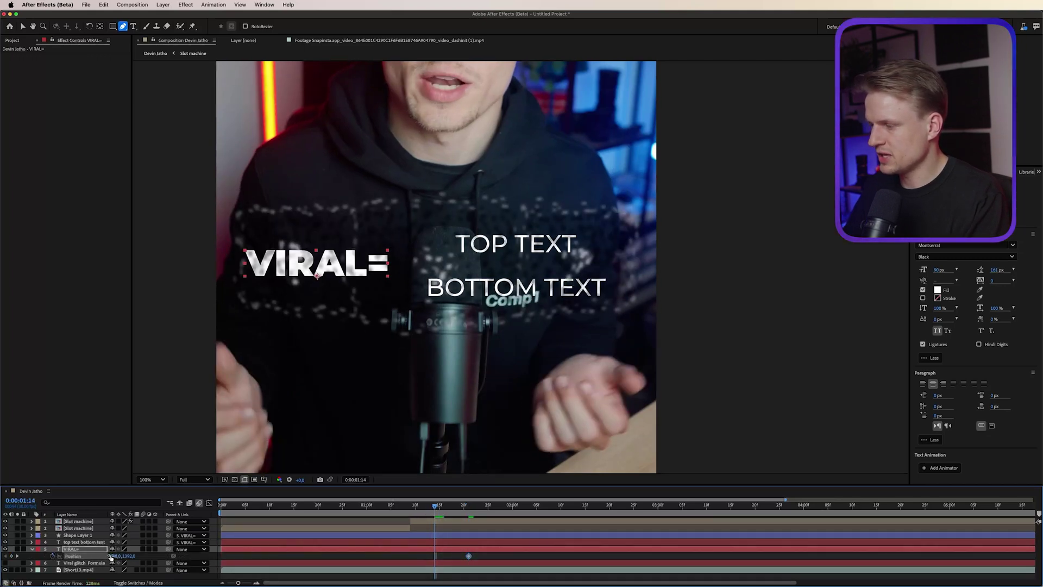
{"action": "left_click_drag", "start_coordinate": [112, 555], "coordinate": [167, 555]}
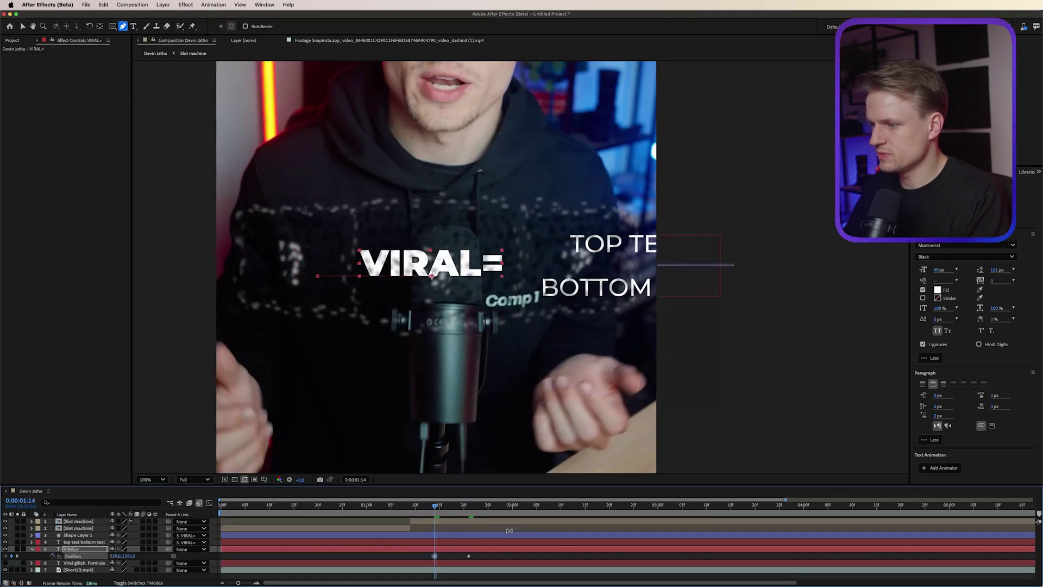
{"action": "left_click", "coordinate": [444, 506]}
{"action": "left_click", "coordinate": [447, 552]}
{"action": "left_click_drag", "start_coordinate": [447, 552], "coordinate": [483, 552]}
{"action": "key", "text": "k"}
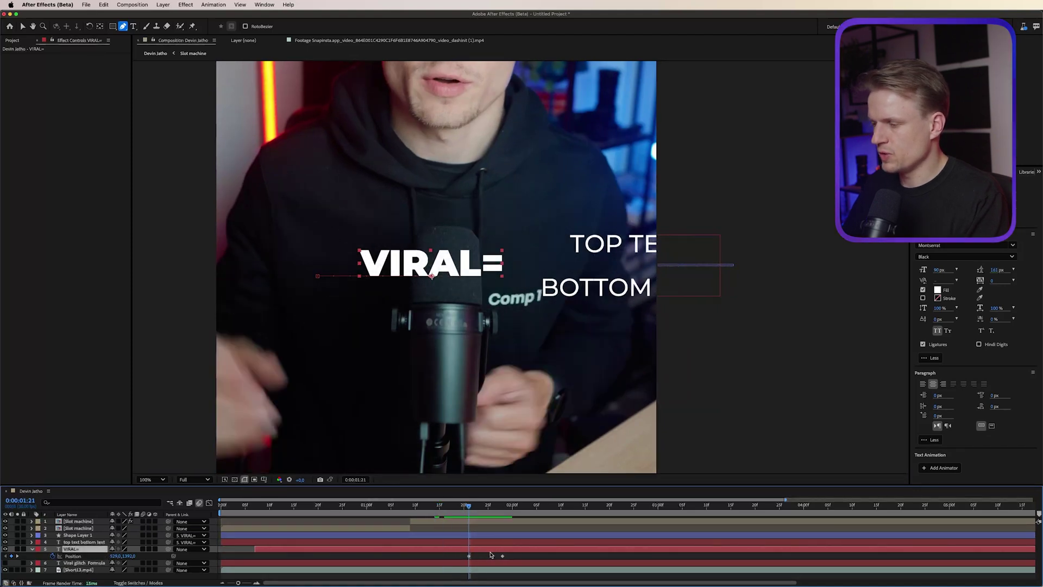
Keyframe VIRAL= scaling down from 0:00:01:21 to 81% at 0:00:01:29, and set its final X position to 368.
{"action": "left_click", "coordinate": [52, 555]}
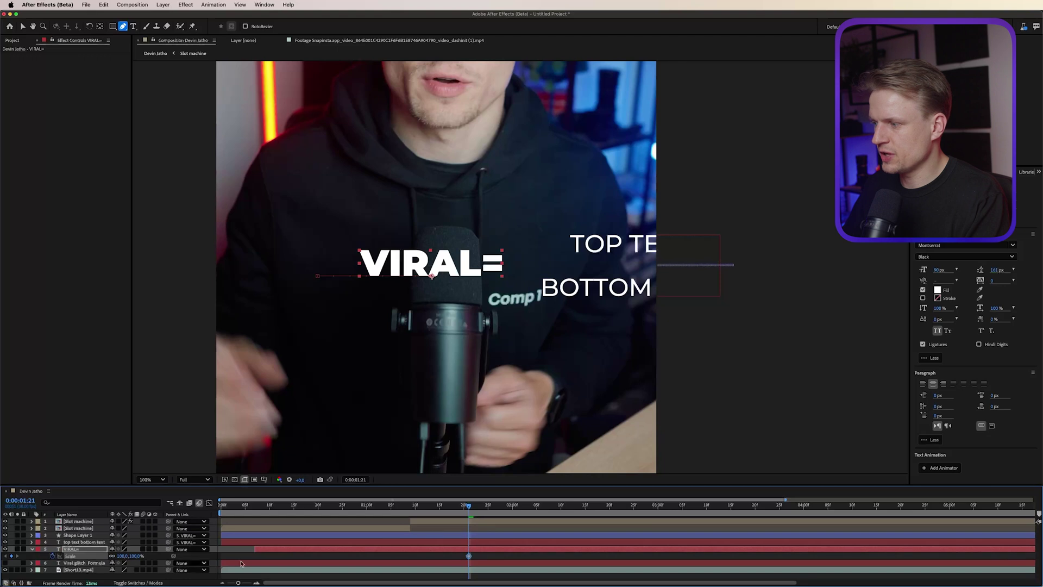
{"action": "left_click_drag", "start_coordinate": [132, 555], "coordinate": [458, 511]}
{"action": "key", "text": "space"}
{"action": "left_click_drag", "start_coordinate": [139, 560], "coordinate": [119, 560]}
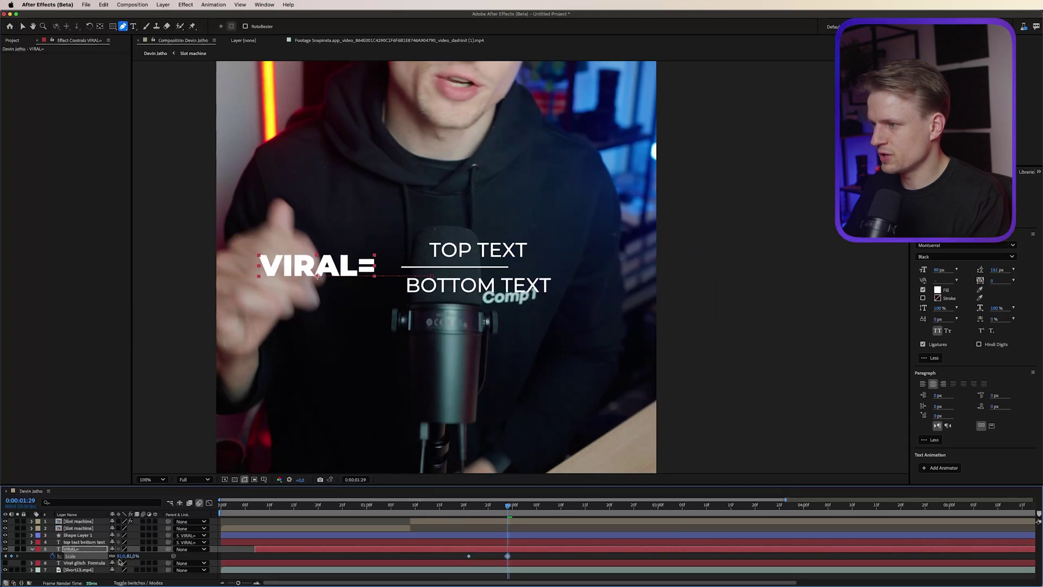
{"action": "key", "text": "p"}
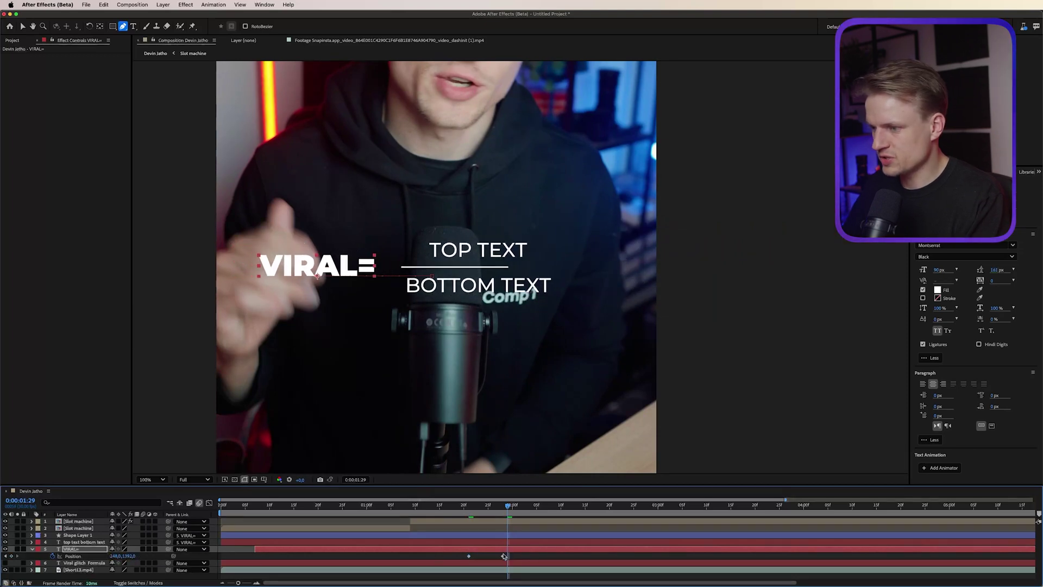
{"action": "left_click_drag", "start_coordinate": [113, 556], "coordinate": [160, 552]}
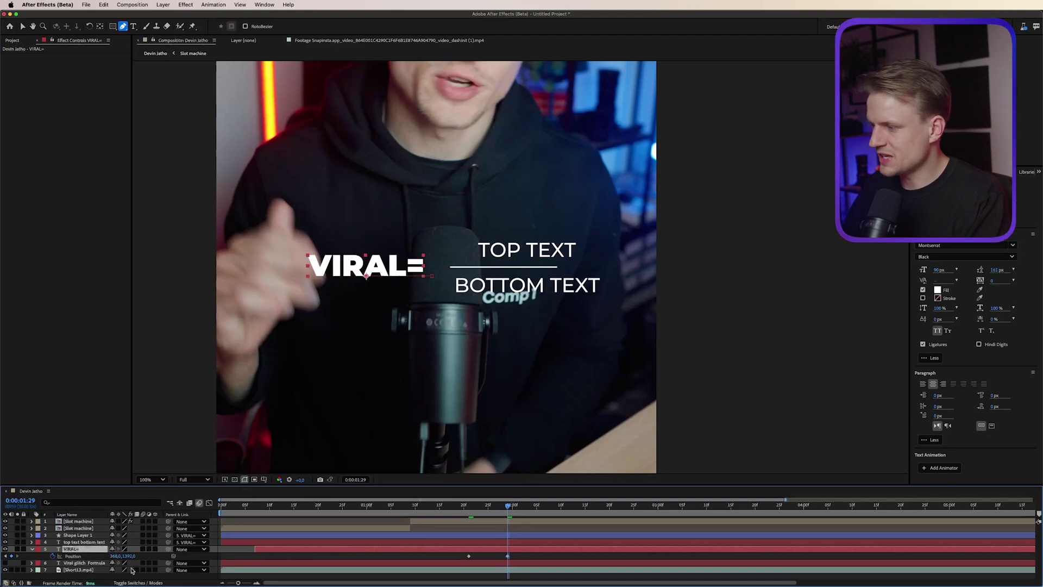
Fade in VIRAL= to 100% with Opacity keyframes from about 0:00:01:19 to 0:00:01:23.
{"action": "left_click", "coordinate": [54, 556]}
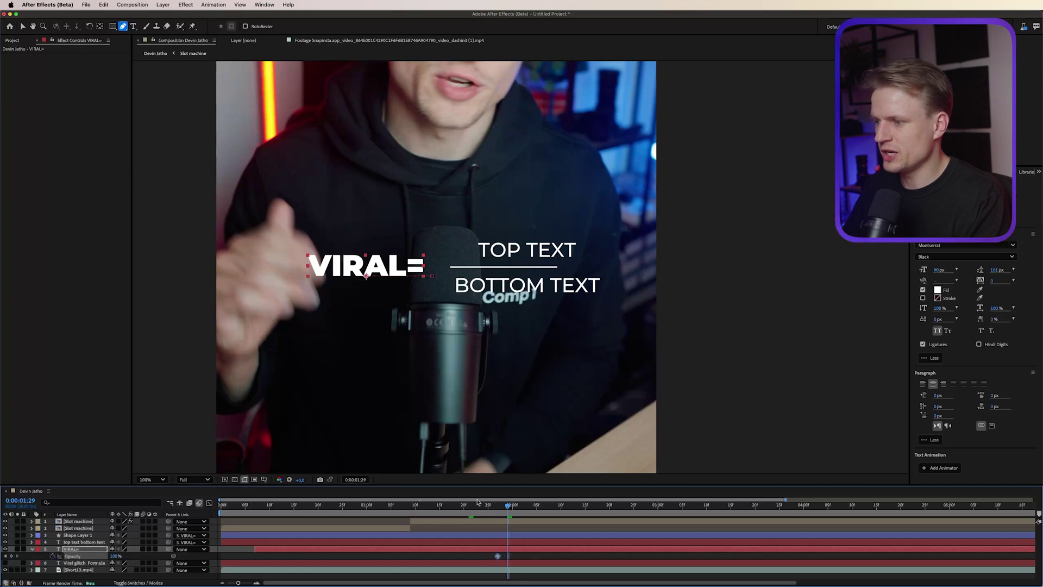
{"action": "left_click_drag", "start_coordinate": [481, 504], "coordinate": [460, 504]}
{"action": "left_click_drag", "start_coordinate": [498, 556], "coordinate": [488, 559]}
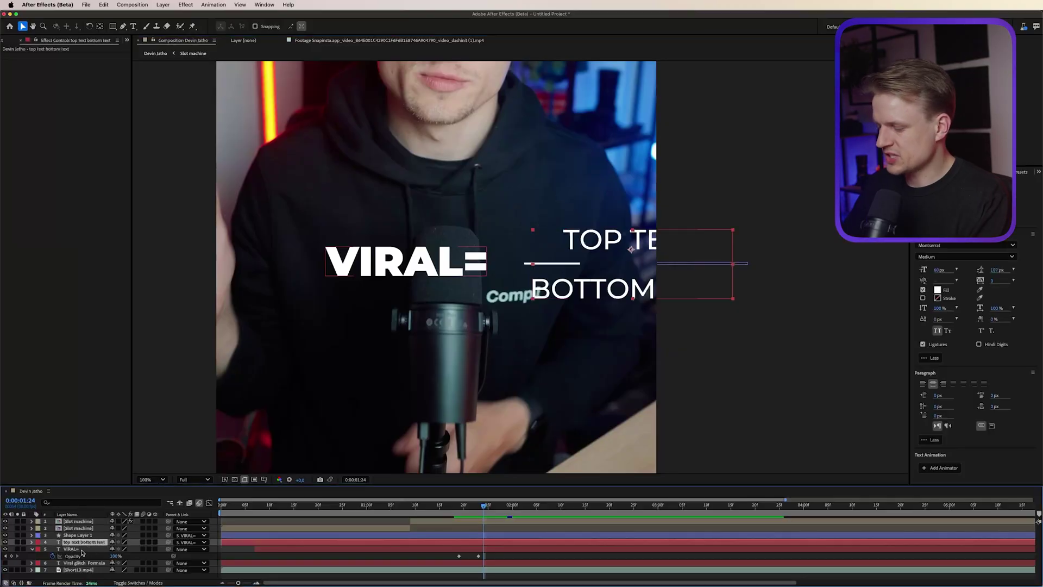
Fade in the two-line text with Opacity keyframes from 0% at 0:00:01:24 to 100% two frames after it.
{"action": "left_click", "coordinate": [60, 543]}
{"action": "key", "text": "t"}
{"action": "left_click", "coordinate": [52, 550]}
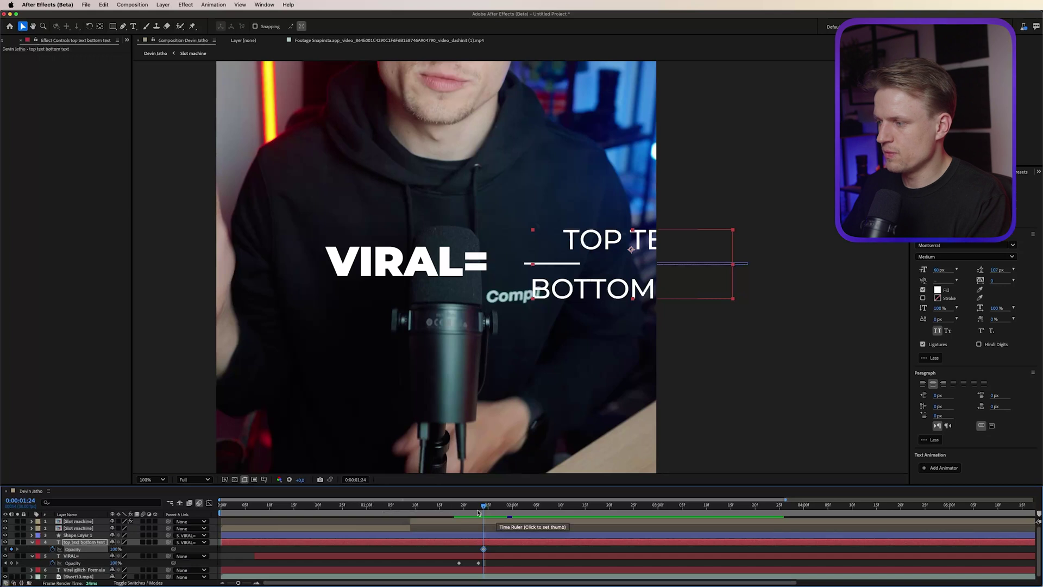
{"action": "left_click_drag", "start_coordinate": [483, 549], "coordinate": [492, 549]}
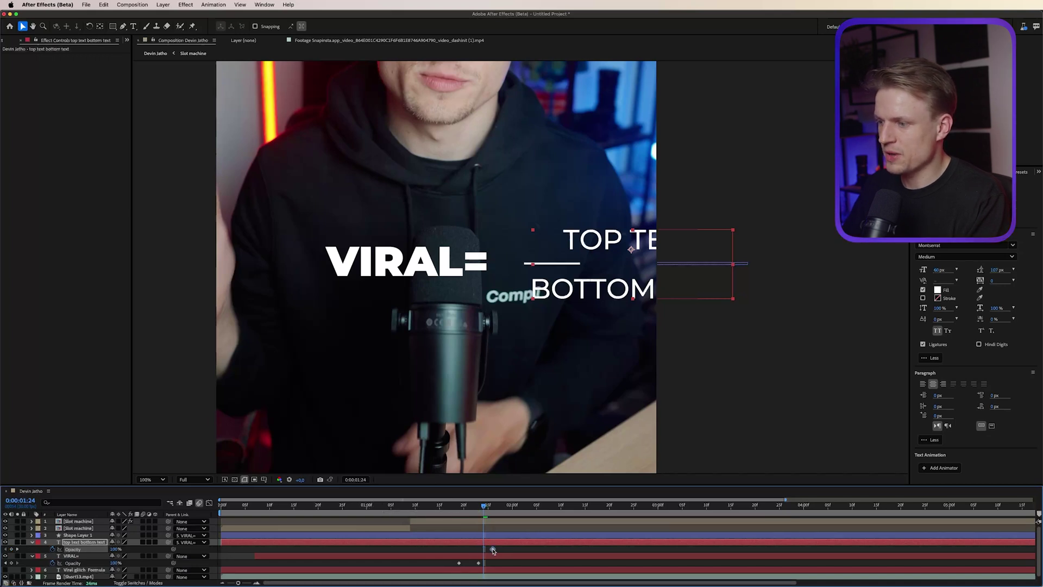
{"action": "left_click_drag", "start_coordinate": [114, 548], "coordinate": [6, 551]}
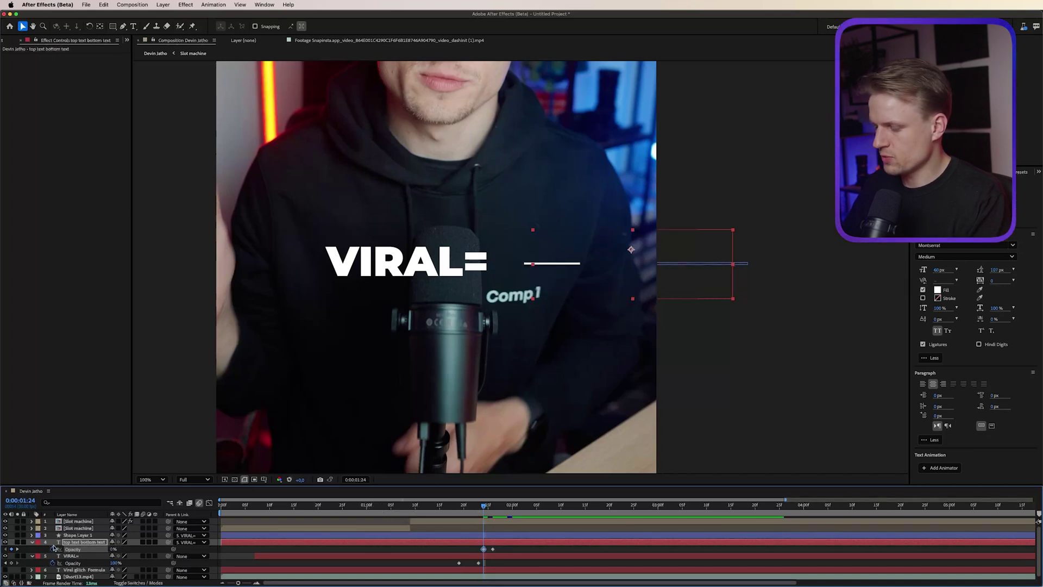
Keyframe the two-line text's unlinked Scale, stretching vertically from a squashed height at 0:00:01:24 to 100% at about 0:00:01:27, and preview it.
{"action": "key", "text": "s"}
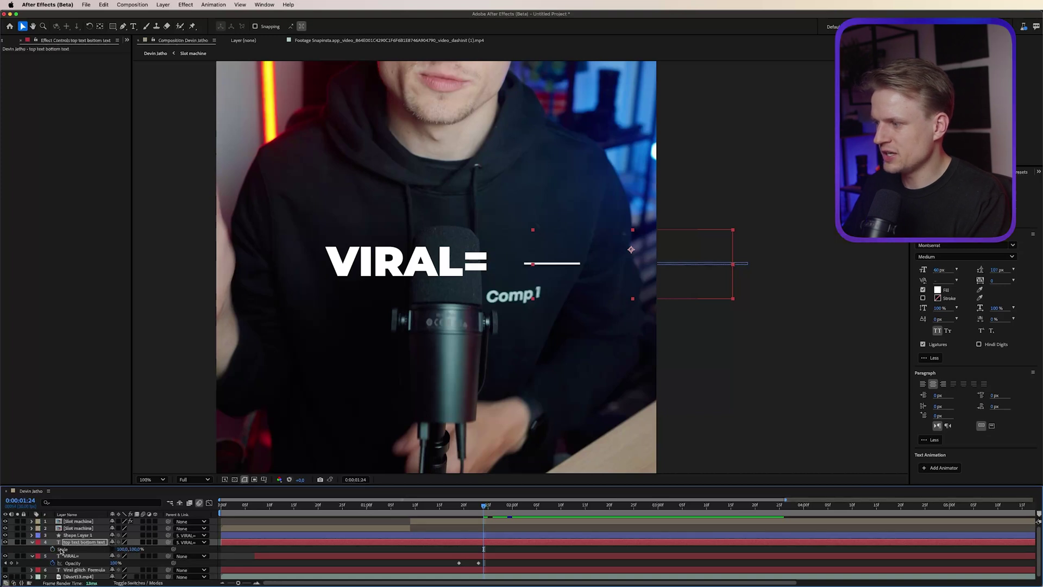
{"action": "left_click_drag", "start_coordinate": [140, 549], "coordinate": [120, 550]}
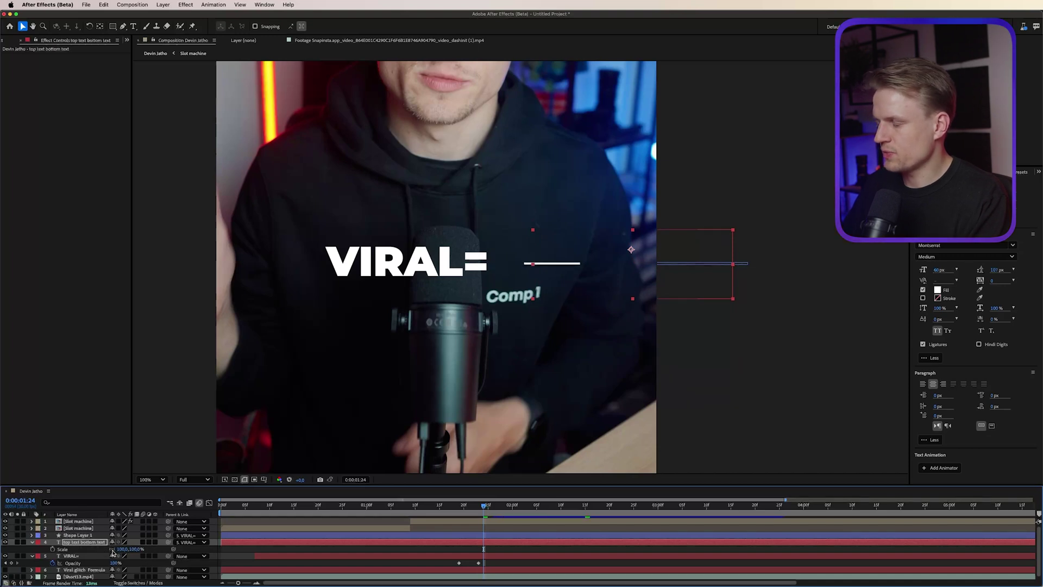
{"action": "left_click", "coordinate": [53, 549]}
{"action": "key", "text": "Page_Down"}
{"action": "key", "text": "Page_Down"}
{"action": "left_click_drag", "start_coordinate": [483, 549], "coordinate": [496, 551]}
{"action": "key", "text": "Page_Up"}
{"action": "key", "text": "Page_Up"}
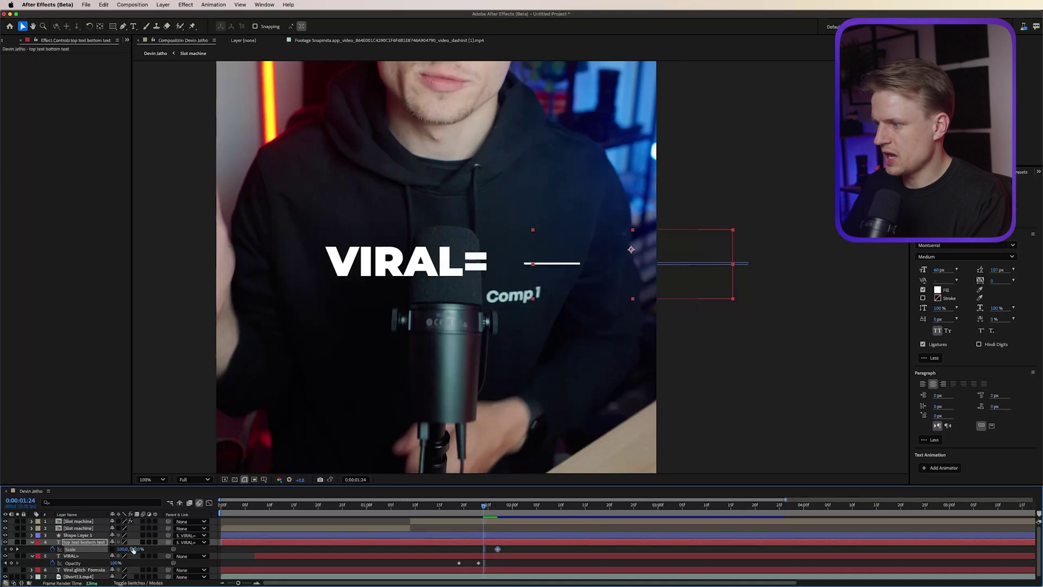
{"action": "left_click_drag", "start_coordinate": [136, 549], "coordinate": [112, 549]}
{"action": "left_click_drag", "start_coordinate": [457, 505], "coordinate": [484, 515]}
{"action": "key", "text": "space"}
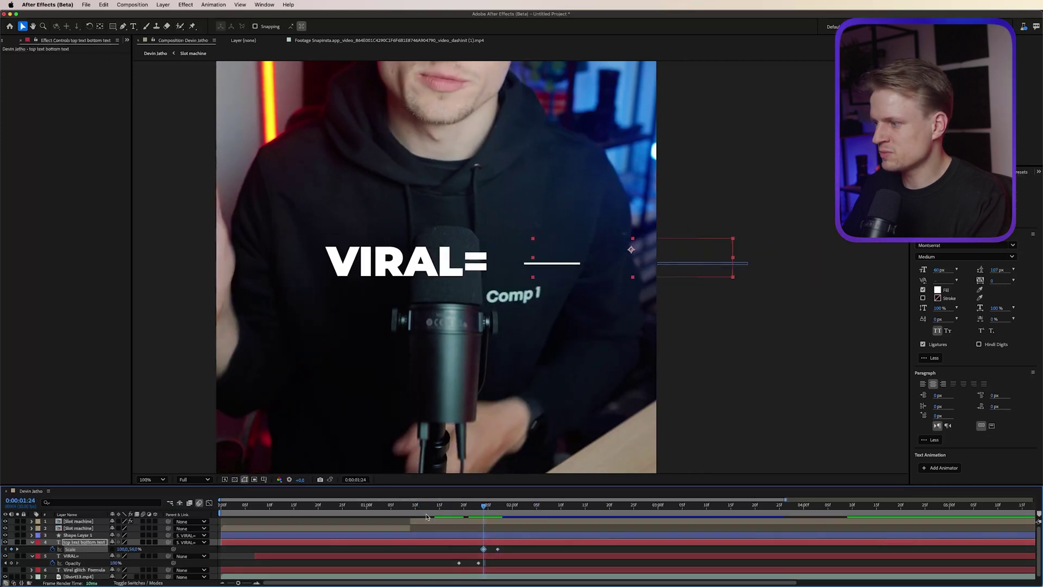
Enable motion blur on the line, the two-line text and VIRAL=, and play back the formula's entrance.
{"action": "left_click", "coordinate": [142, 556]}
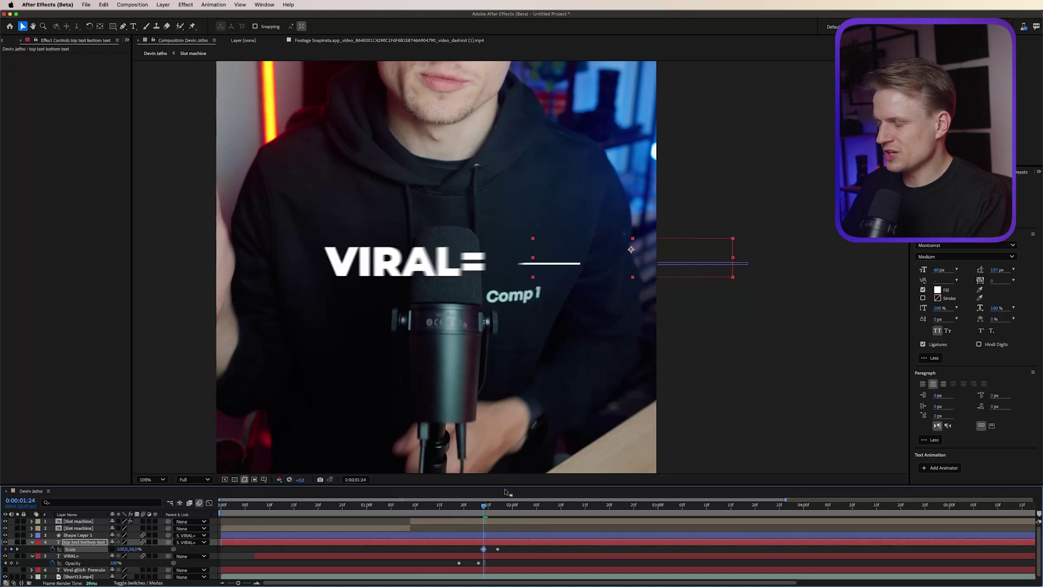
{"action": "left_click_drag", "start_coordinate": [482, 506], "coordinate": [454, 509]}
{"action": "key", "text": "space"}
{"action": "key", "text": "space"}
{"action": "key", "text": "space"}
{"action": "key", "text": "space"}
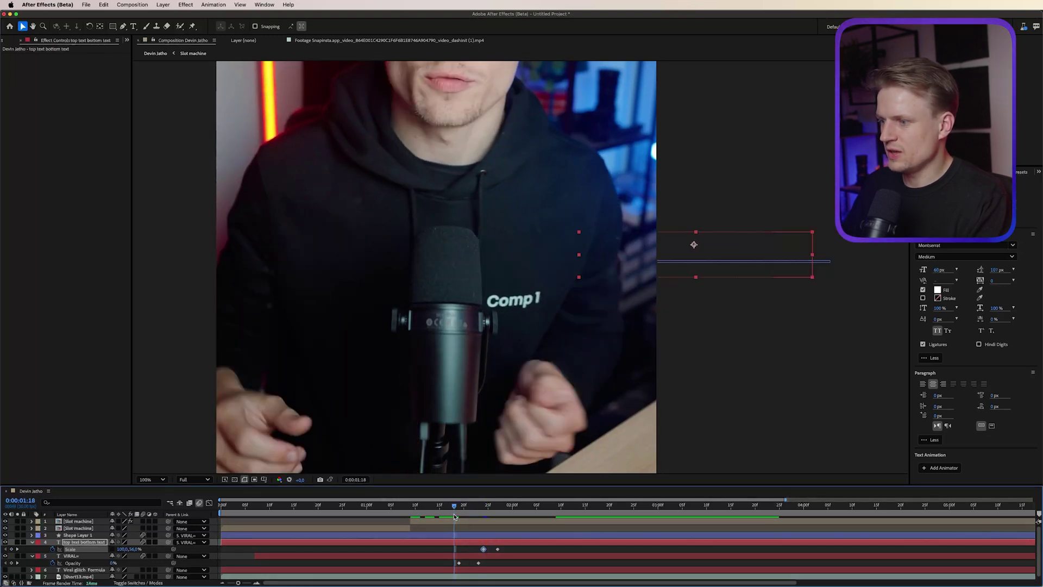
{"action": "key", "text": "space"}
{"action": "left_click", "coordinate": [458, 508]}
{"action": "key", "text": "space"}
{"action": "key", "text": "space"}
{"action": "key", "text": "space"}
{"action": "left_click", "coordinate": [506, 506]}
Examine the word-by-word blurred caption animation in the reference footage, and return to the composition.
{"action": "left_click", "coordinate": [505, 555]}
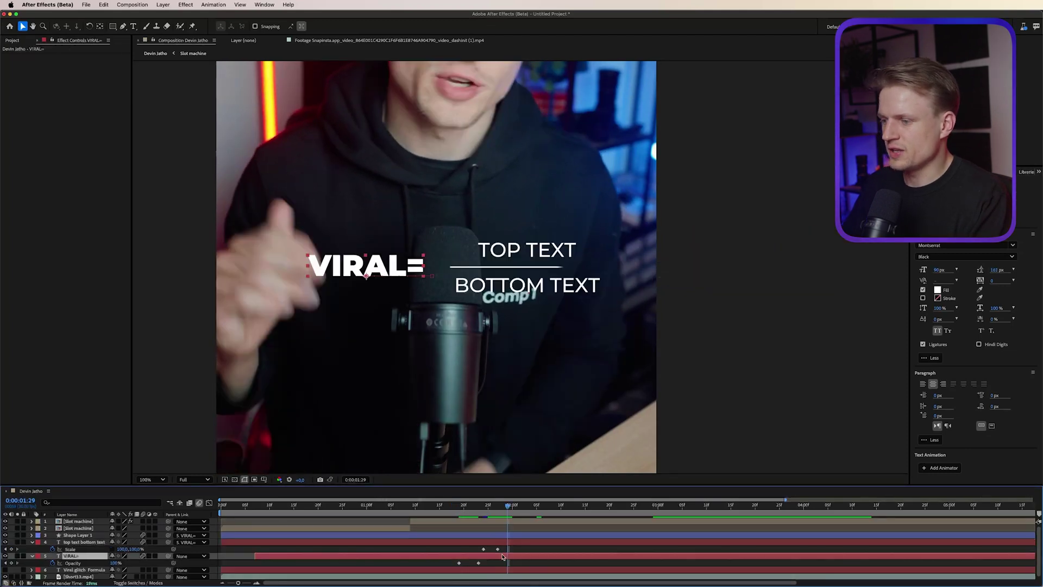
{"action": "left_click_drag", "start_coordinate": [506, 547], "coordinate": [411, 572]}
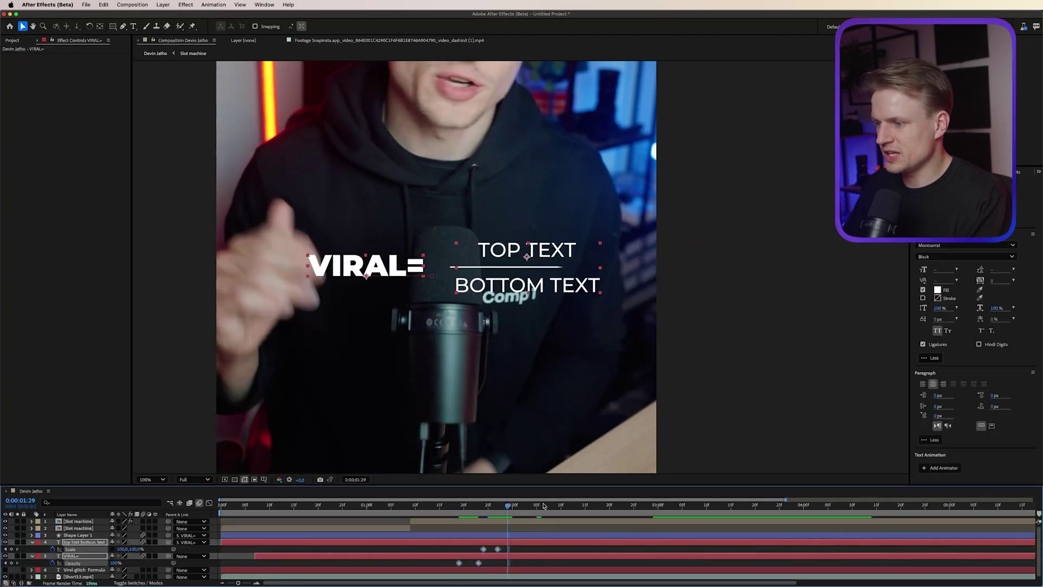
{"action": "left_click", "coordinate": [526, 555]}
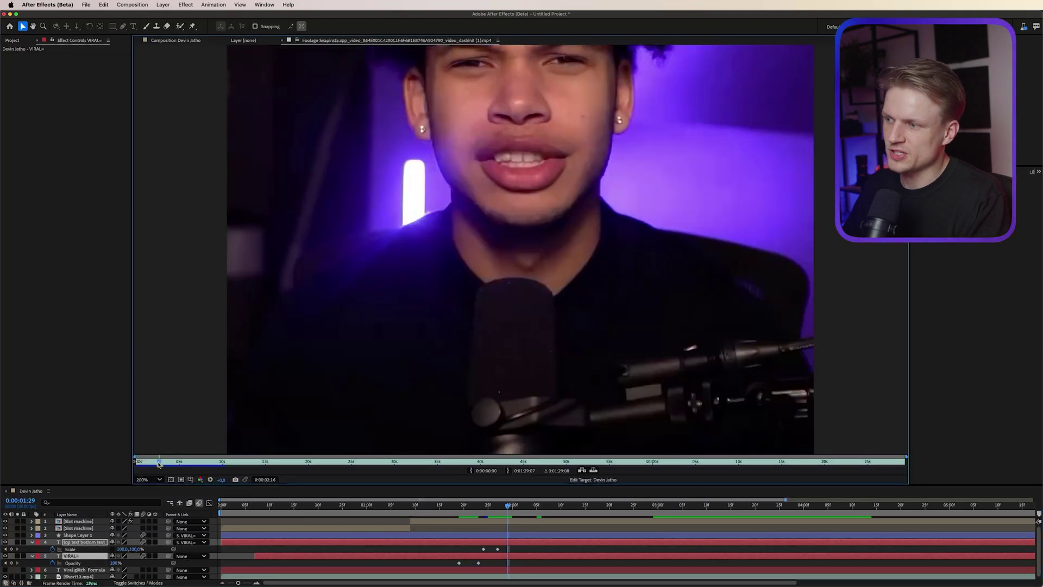
{"action": "left_click_drag", "start_coordinate": [159, 463], "coordinate": [165, 466]}
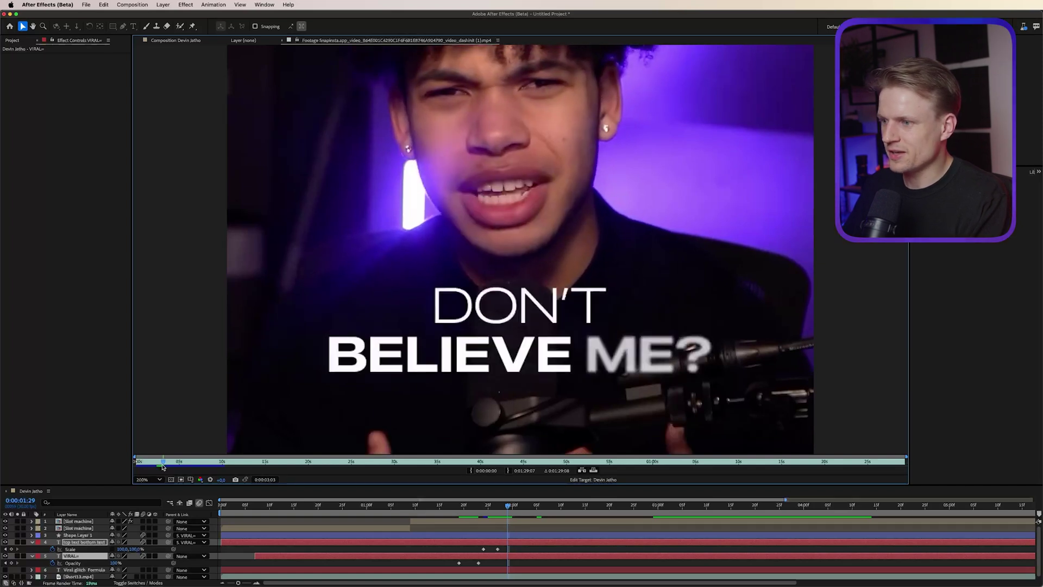
{"action": "left_click", "coordinate": [191, 42]}
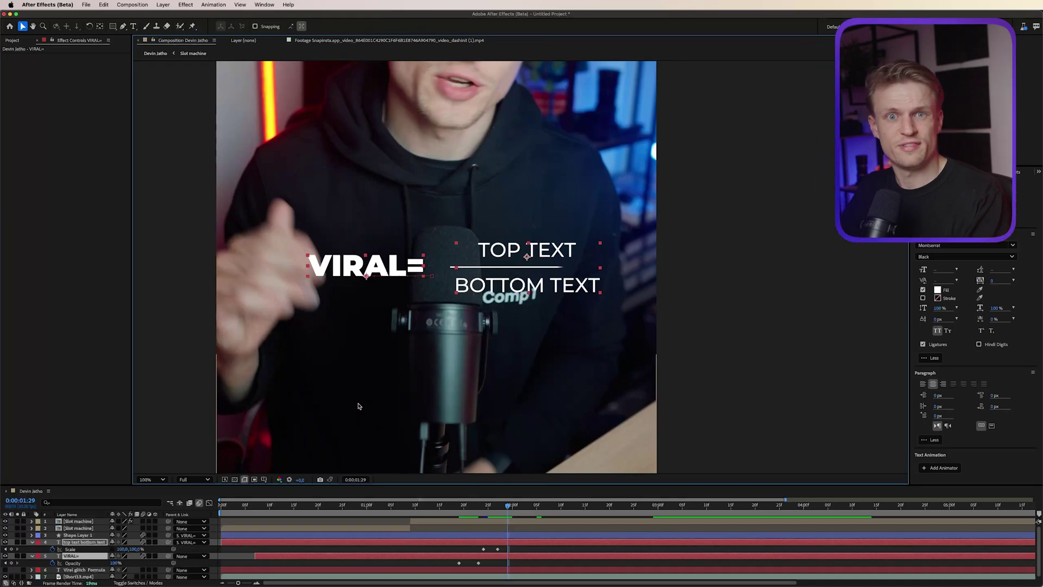
Add a two-line text layer reading "TYPE A" and "TEXT HERE" over the video, above the formula.
{"action": "scroll", "coordinate": [358, 405], "scroll_direction": "up", "scroll_amount": 1}
{"action": "scroll", "coordinate": [358, 406], "scroll_direction": "down", "scroll_amount": 2}
{"action": "left_click", "coordinate": [526, 258]}
{"action": "left_click_drag", "start_coordinate": [526, 258], "coordinate": [531, 308]}
{"action": "left_click", "coordinate": [133, 26]}
{"action": "left_click", "coordinate": [483, 318]}
{"action": "type", "text": "TYPE A"}
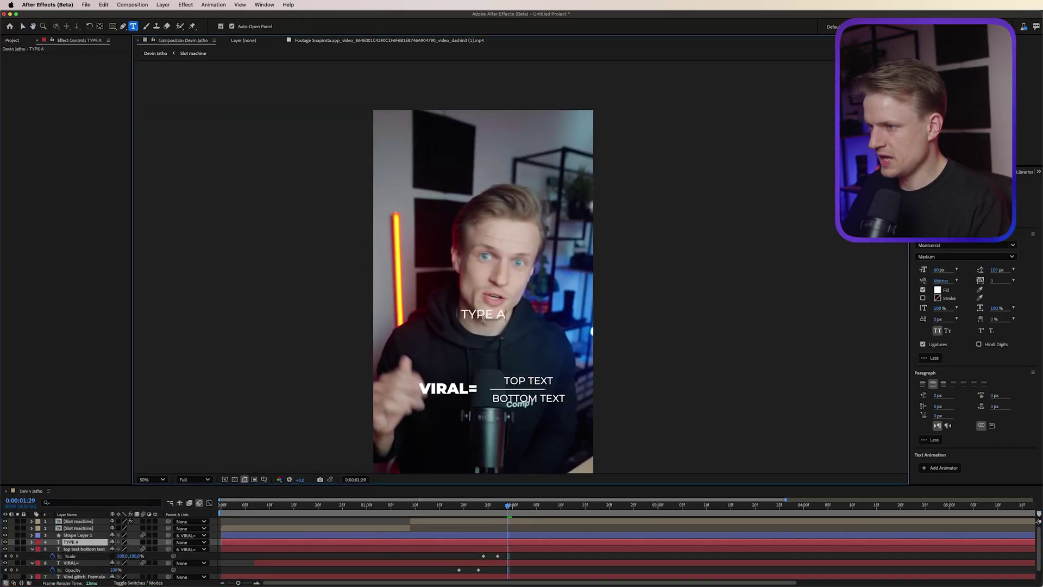
{"action": "key", "text": "Return"}
{"action": "type", "text": "TEXT HERE"}
{"action": "key", "text": "Escape"}
{"action": "key", "text": "v"}
{"action": "scroll", "coordinate": [533, 264], "scroll_direction": "up", "scroll_amount": 3}
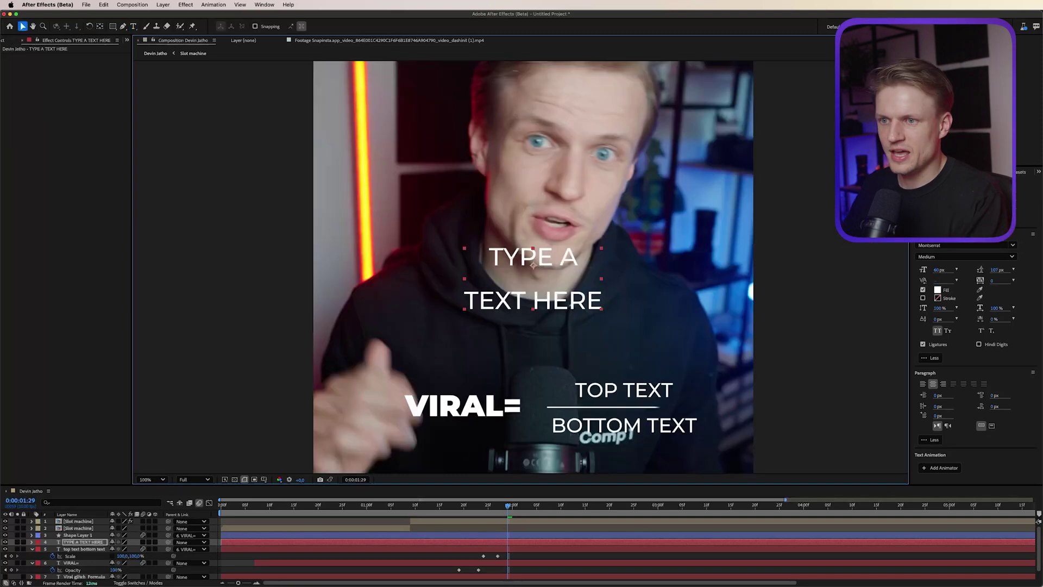
Search the effects and presets for "blur by", apply Blur In By Word to the TYPE A TEXT HERE layer, and preview it.
{"action": "left_click", "coordinate": [1016, 173]}
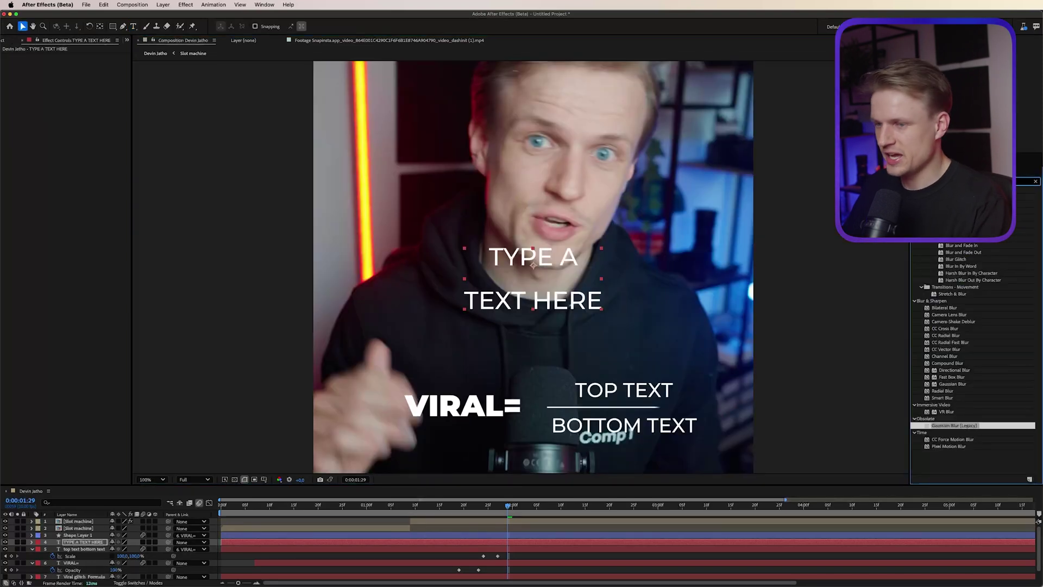
{"action": "key", "text": "BackSpace"}
{"action": "type", "text": "blur by"}
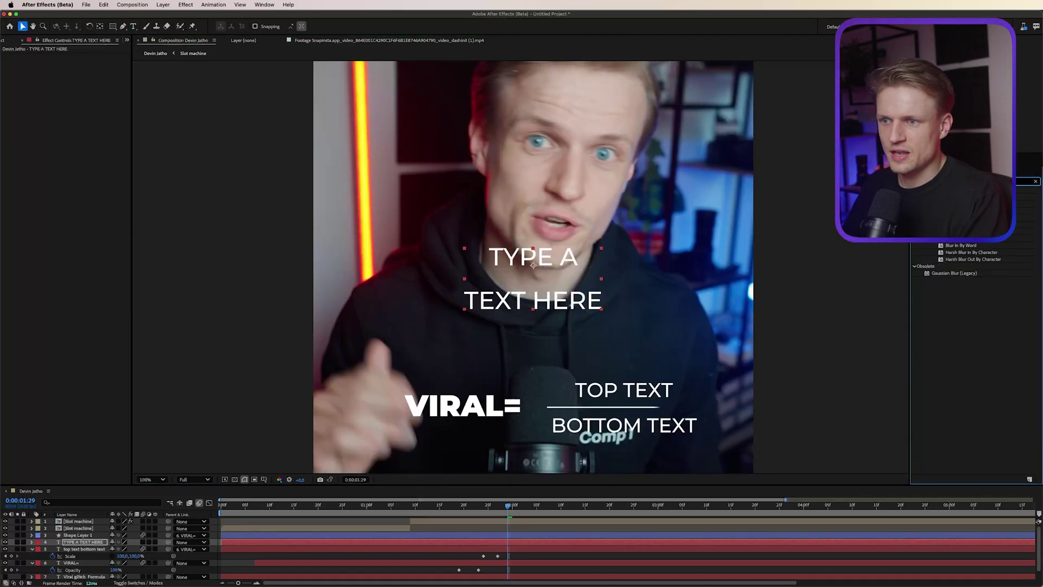
{"action": "left_click", "coordinate": [1024, 225]}
{"action": "scroll", "coordinate": [605, 265], "scroll_direction": "up", "scroll_amount": 2}
{"action": "left_click", "coordinate": [955, 246]}
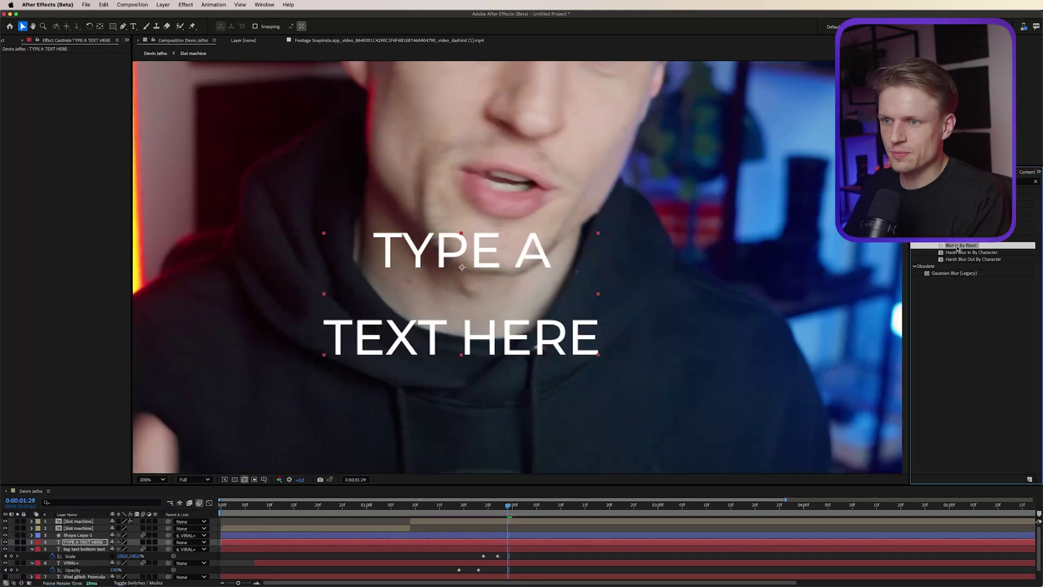
{"action": "double_click", "coordinate": [954, 245]}
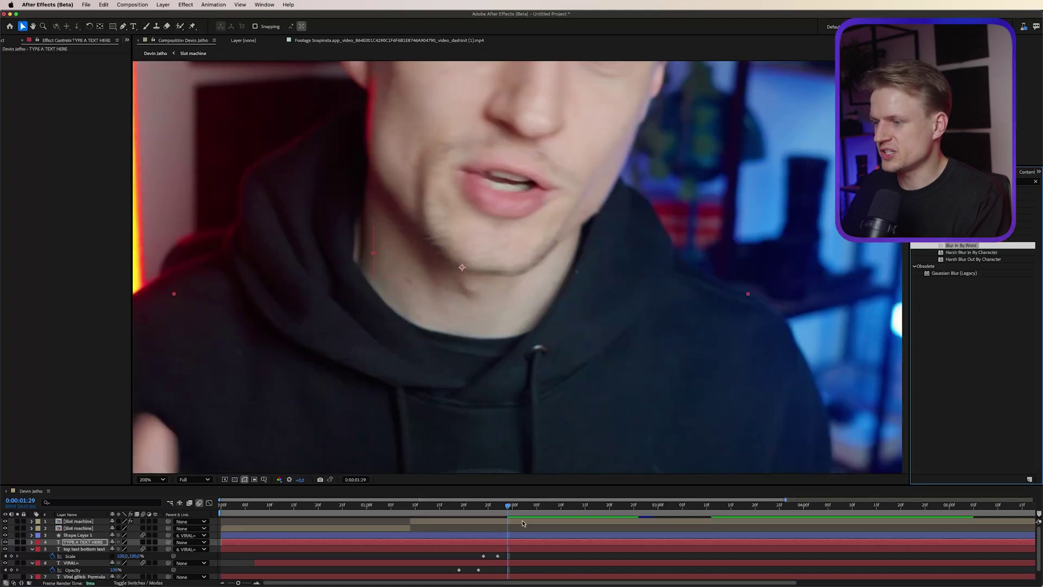
{"action": "key", "text": "space"}
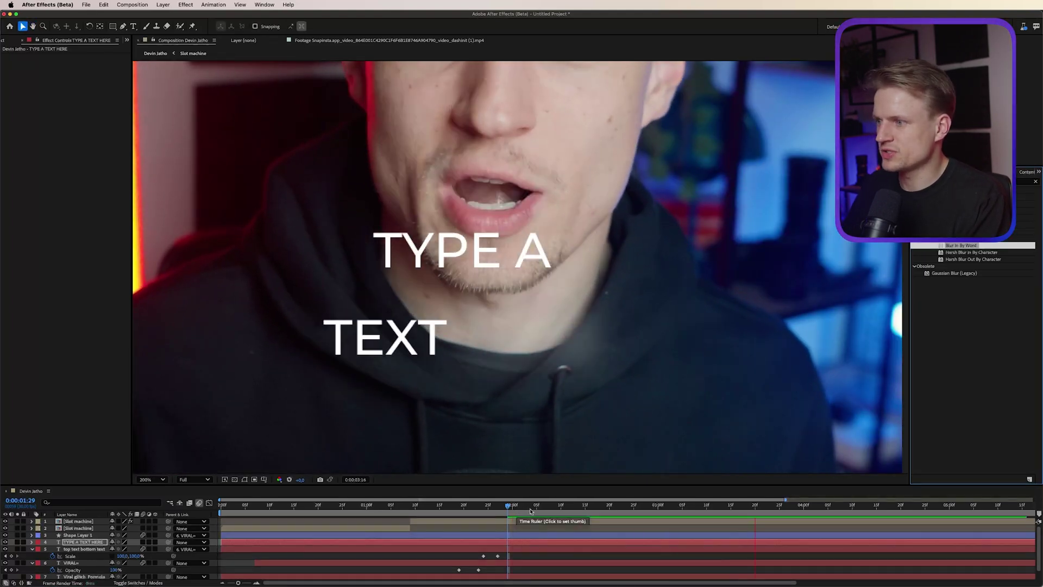
{"action": "left_click", "coordinate": [610, 509]}
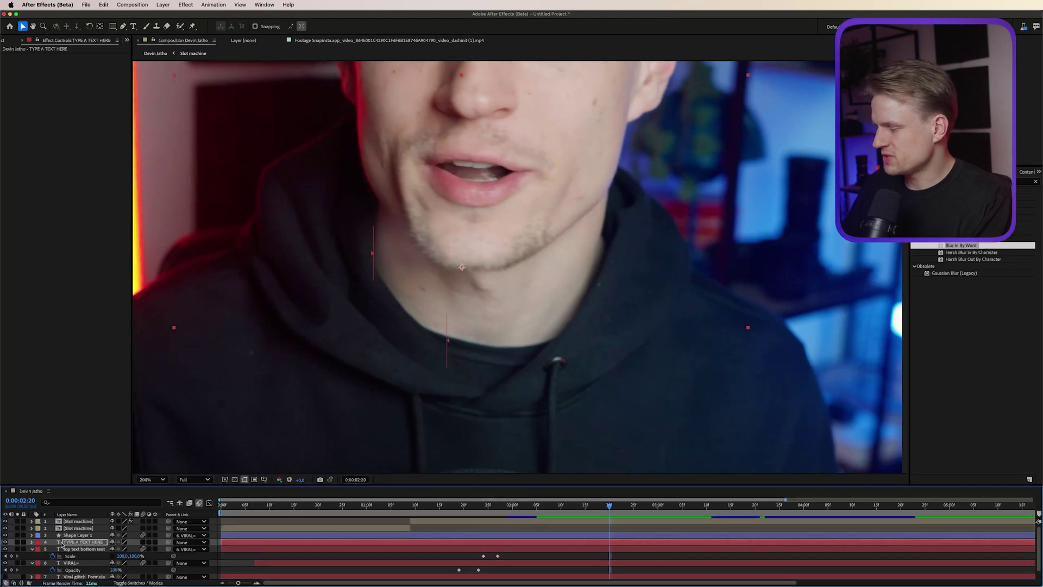
Set the Blur In By Word animator's Blur to 30 in both dimensions on the TYPE A TEXT HERE layer.
{"action": "left_click", "coordinate": [31, 542]}
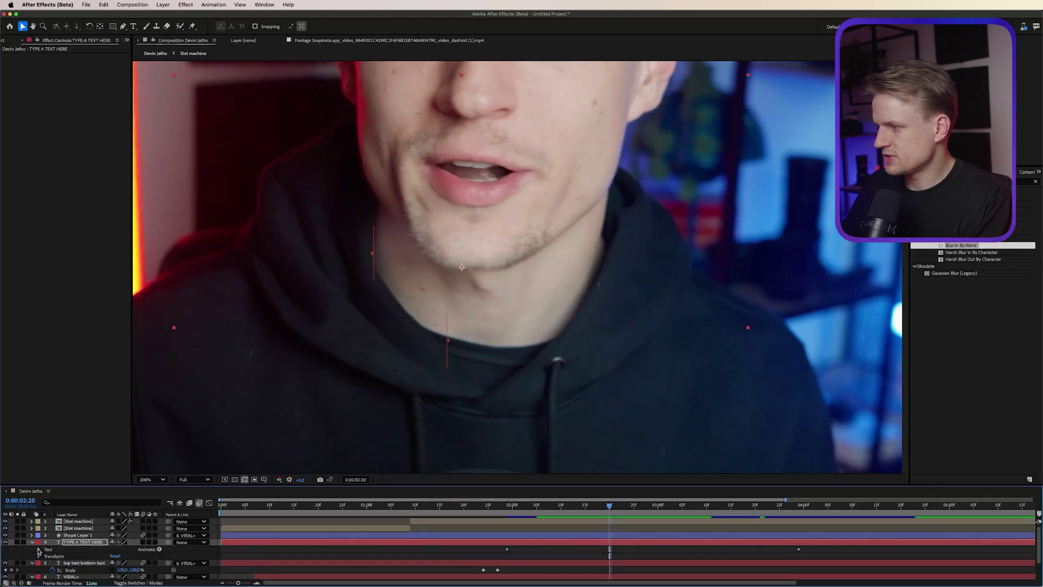
{"action": "left_click", "coordinate": [38, 549]}
{"action": "scroll", "coordinate": [43, 543], "scroll_direction": "down", "scroll_amount": 3}
{"action": "left_click", "coordinate": [46, 535]}
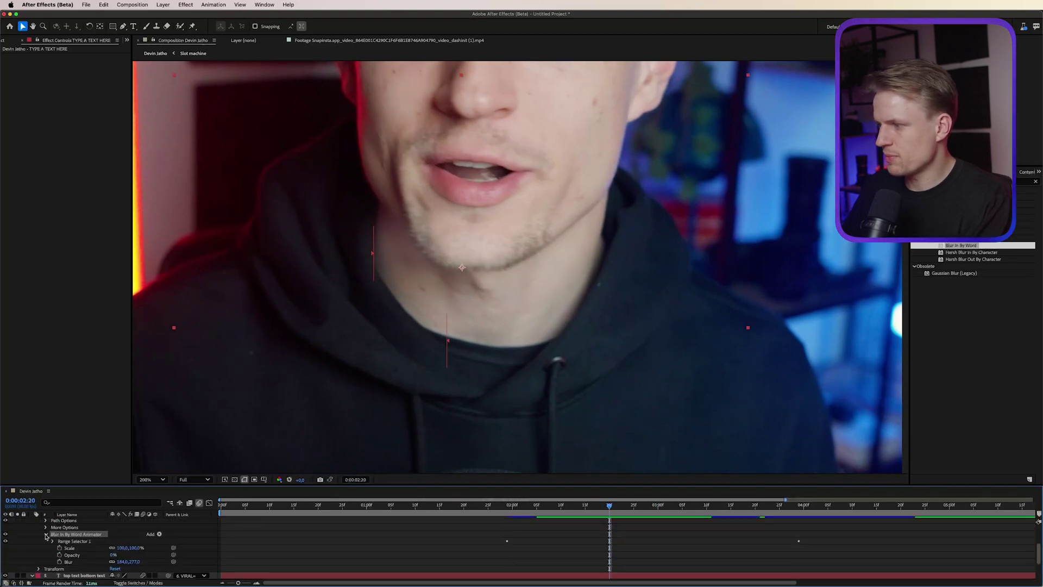
{"action": "left_click", "coordinate": [53, 541]}
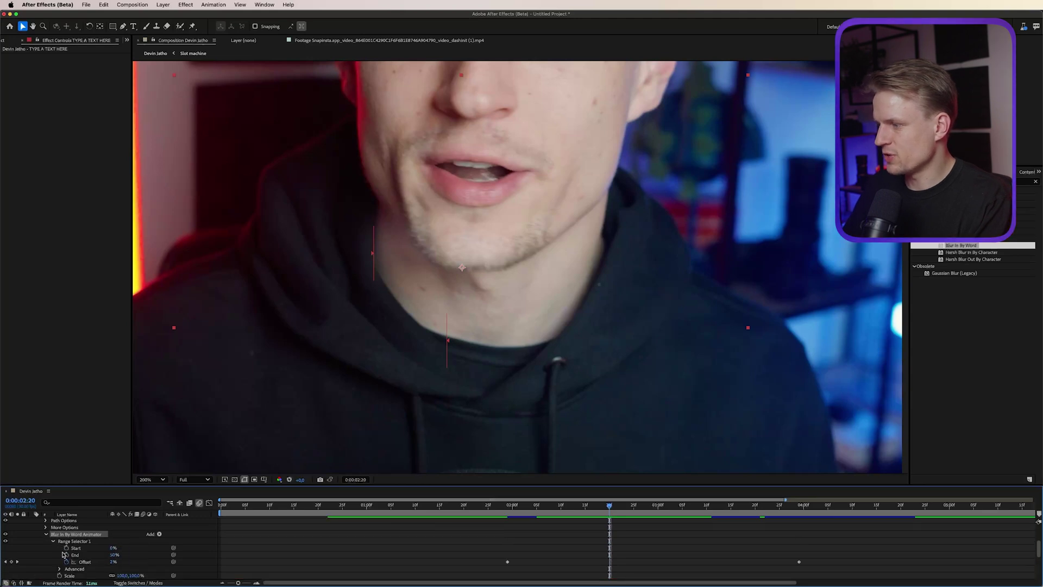
{"action": "left_click", "coordinate": [60, 569]}
{"action": "scroll", "coordinate": [62, 568], "scroll_direction": "down", "scroll_amount": 2}
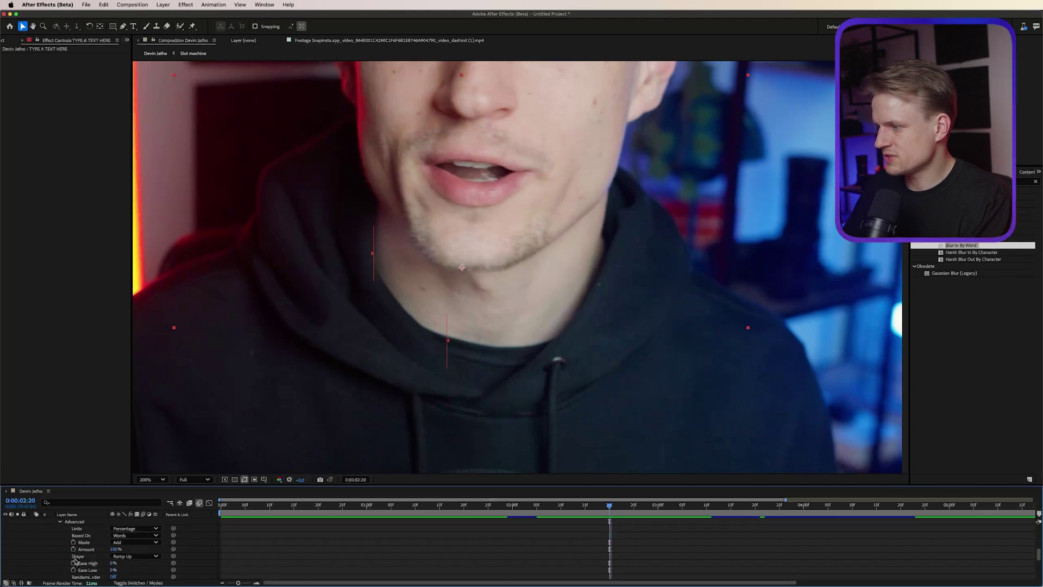
{"action": "scroll", "coordinate": [73, 564], "scroll_direction": "down", "scroll_amount": 2}
{"action": "left_click_drag", "start_coordinate": [136, 562], "coordinate": [111, 563]}
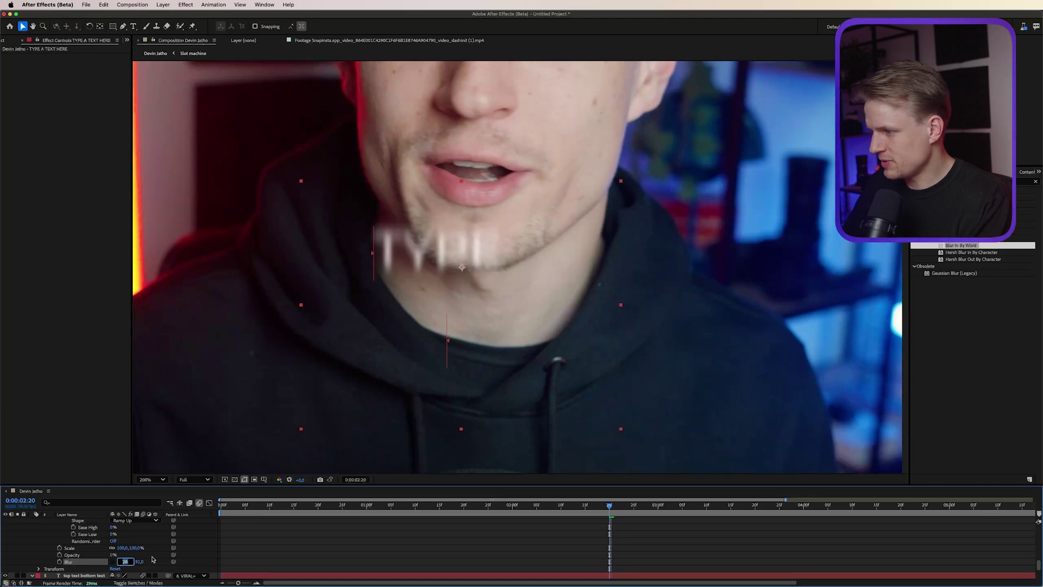
{"action": "type", "text": "0"}
{"action": "key", "text": "Tab"}
{"action": "key", "text": "Return"}
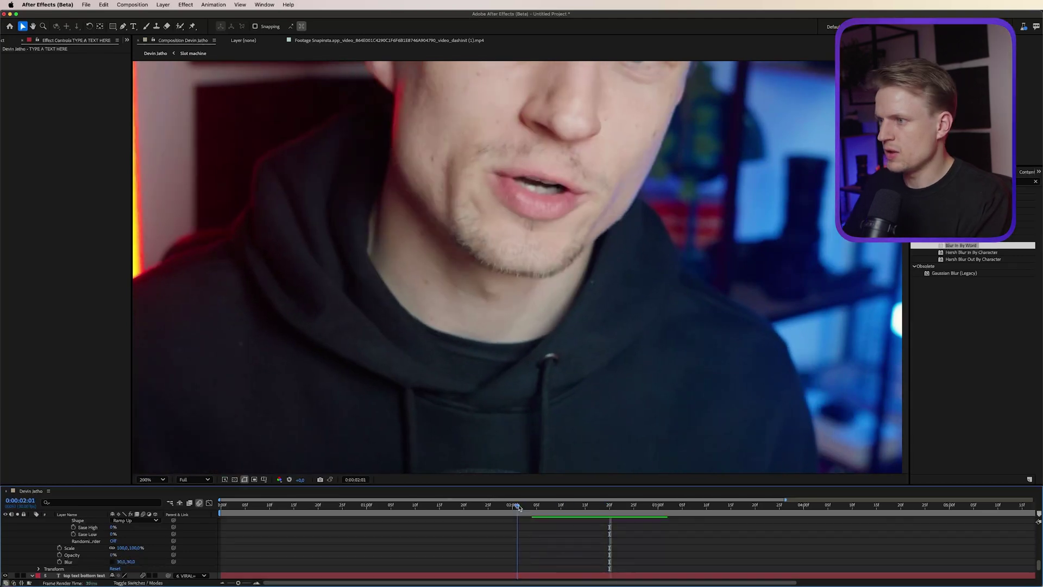
Retime the animator's Offset keyframes to about 0:00:02:23 and 0:00:03:13 so the words appear faster, and play back the result.
{"action": "left_click_drag", "start_coordinate": [519, 508], "coordinate": [628, 508]}
{"action": "key", "text": "space"}
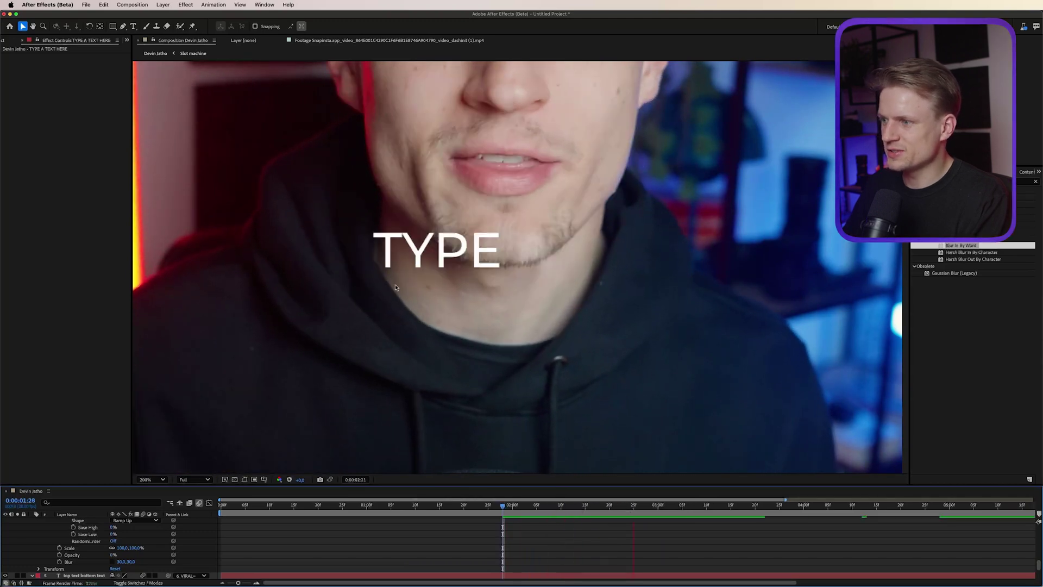
{"action": "scroll", "coordinate": [761, 541], "scroll_direction": "up", "scroll_amount": 3}
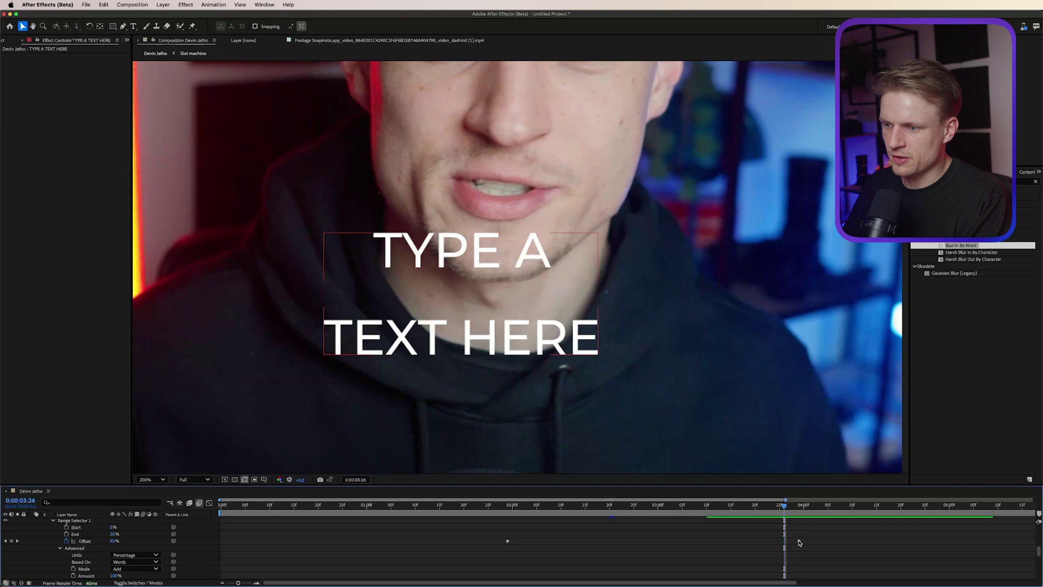
{"action": "left_click_drag", "start_coordinate": [650, 523], "coordinate": [624, 541]}
{"action": "left_click", "coordinate": [619, 509]}
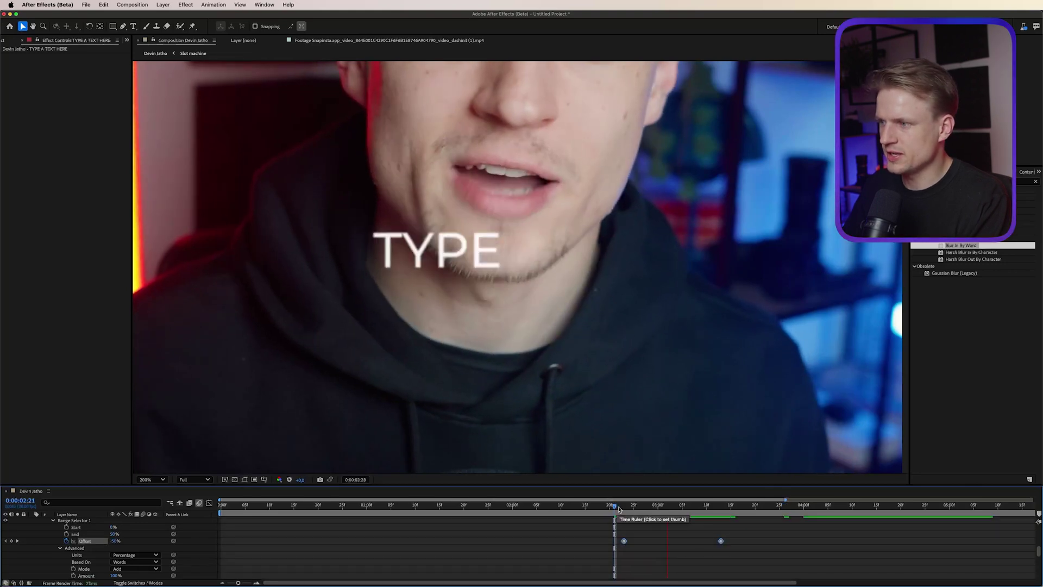
Review the caption animation in the reference footage, and switch to Chrome to browse the creator's Instagram reels.
{"action": "left_click", "coordinate": [388, 40]}
{"action": "left_click_drag", "start_coordinate": [175, 466], "coordinate": [169, 465]}
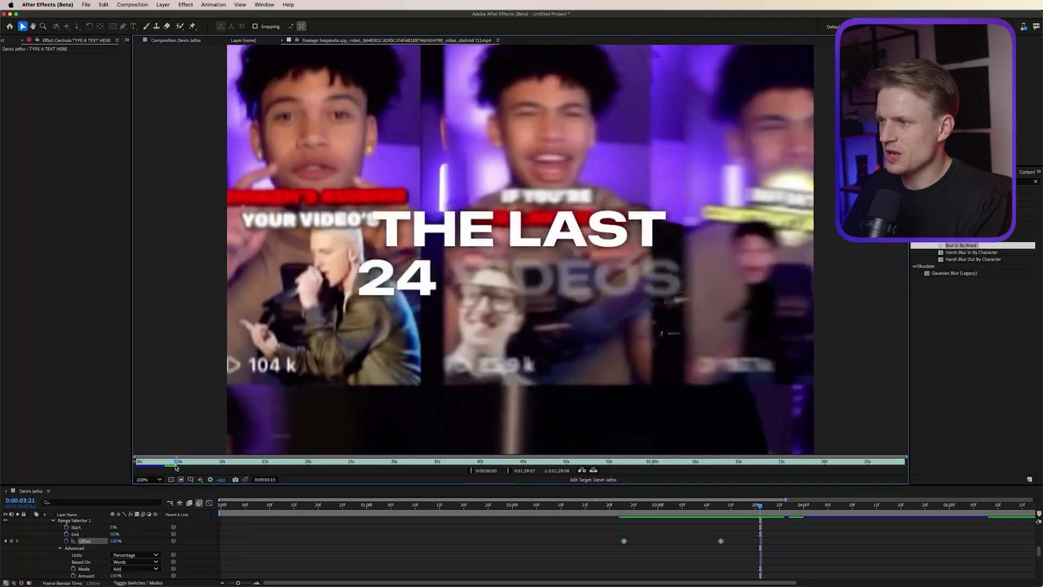
{"action": "key", "text": "comma"}
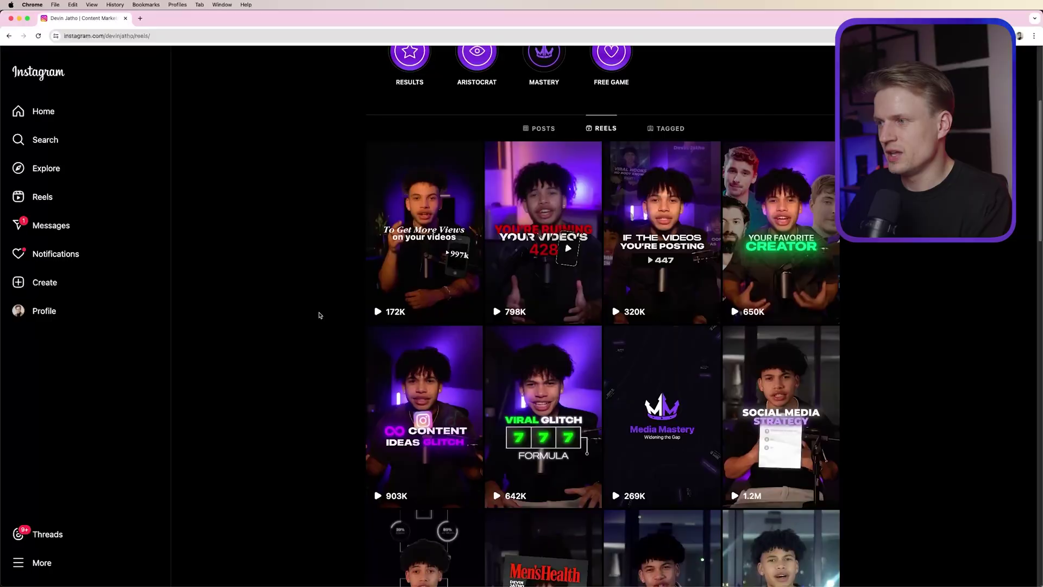
{"action": "scroll", "coordinate": [318, 312], "scroll_direction": "up", "scroll_amount": 3}
{"action": "scroll", "coordinate": [856, 291], "scroll_direction": "down", "scroll_amount": 3}
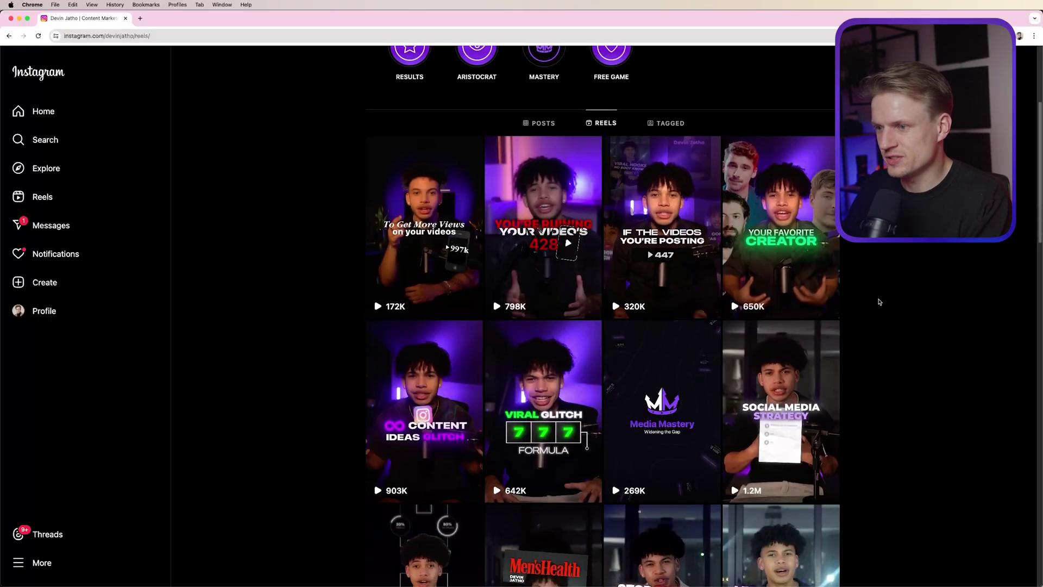
{"action": "scroll", "coordinate": [780, 243], "scroll_direction": "down", "scroll_amount": 10}
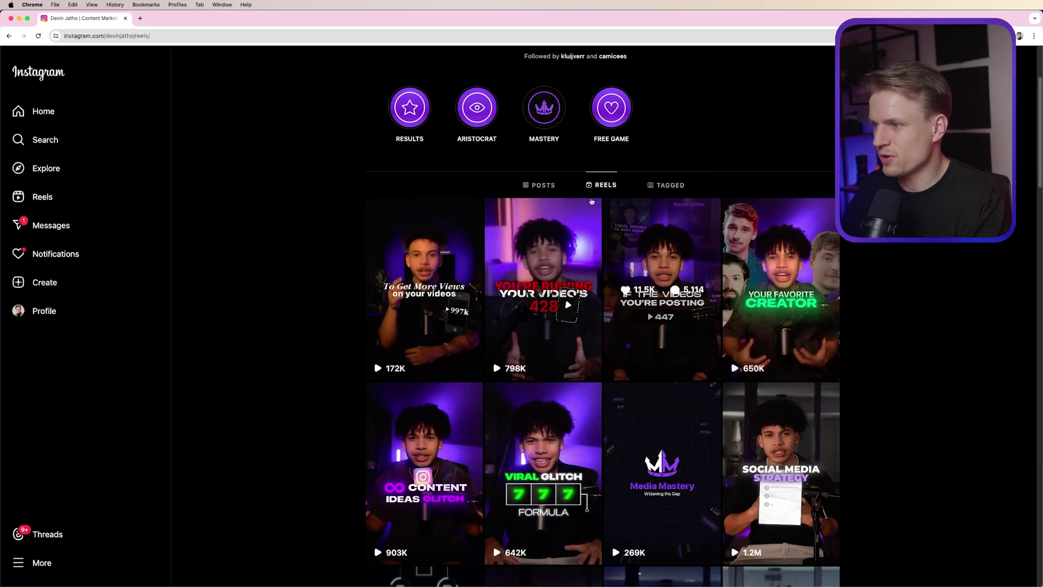
Hide the layers above the Short13.mp4 video and place all the reel screenshots from the Screenshots folder in the composition's centre.
{"action": "scroll", "coordinate": [843, 460], "scroll_direction": "down", "scroll_amount": 10}
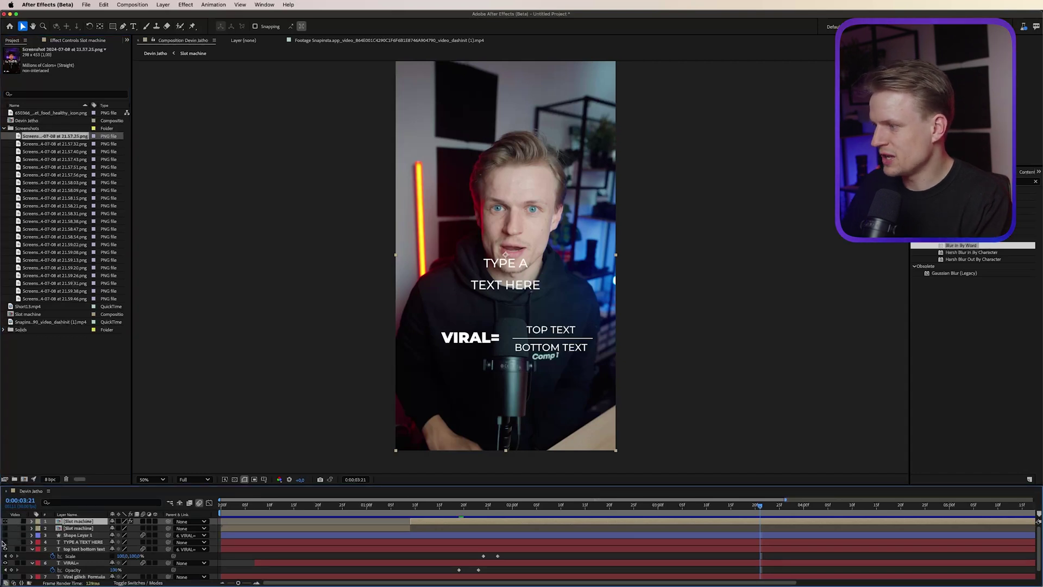
{"action": "left_click_drag", "start_coordinate": [4, 562], "coordinate": [5, 576]}
{"action": "scroll", "coordinate": [6, 559], "scroll_direction": "down", "scroll_amount": 1}
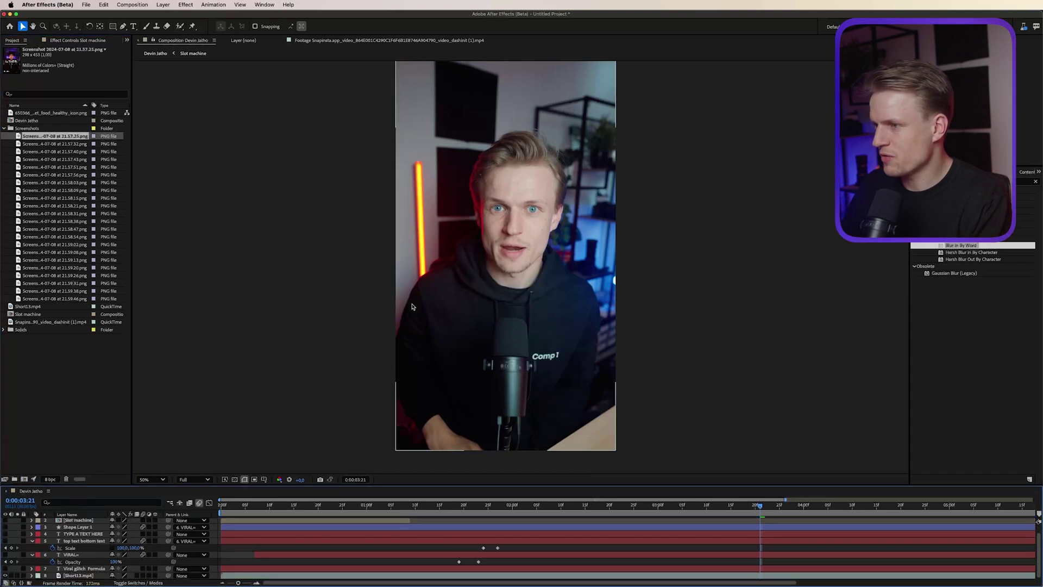
{"action": "left_click", "coordinate": [42, 299], "text": "shift"}
{"action": "left_click_drag", "start_coordinate": [49, 234], "coordinate": [507, 261]}
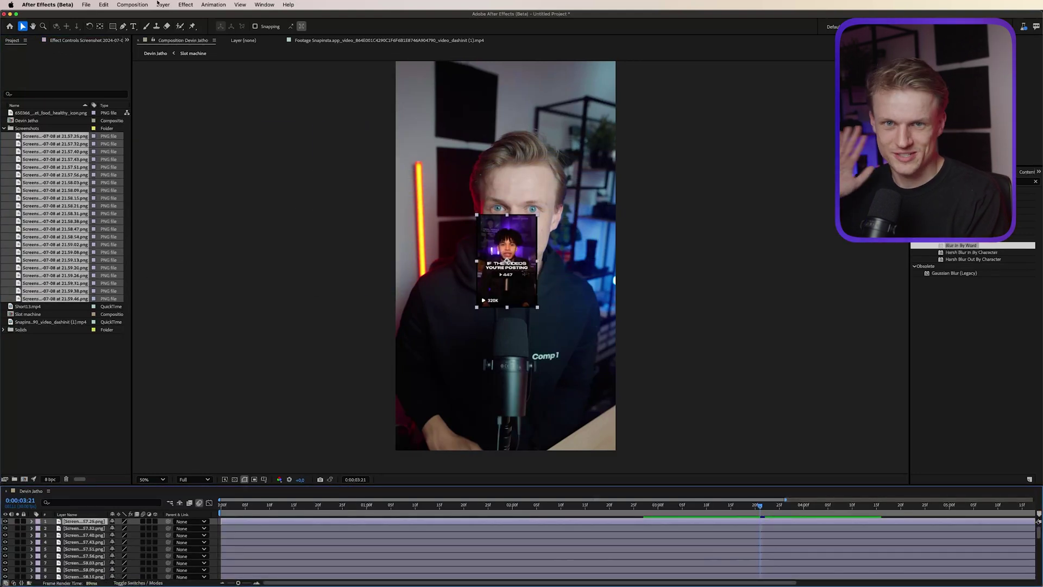
Create a null object and add two Slider Control effects to it, named Columns and Rows.
{"action": "left_click", "coordinate": [163, 4]}
{"action": "mouse_move", "coordinate": [179, 17]}
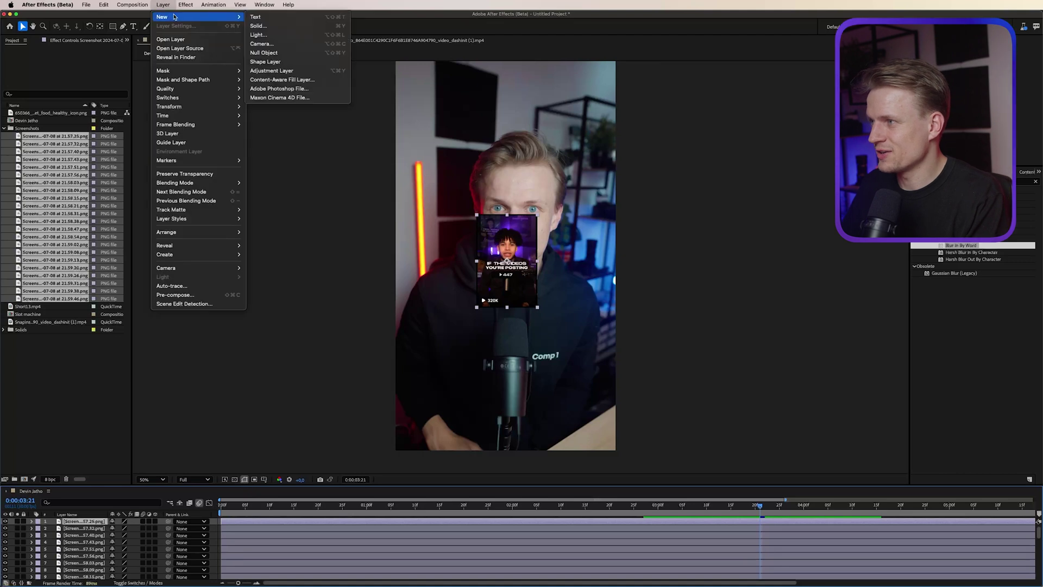
{"action": "left_click", "coordinate": [264, 53]}
{"action": "type", "text": "slider"}
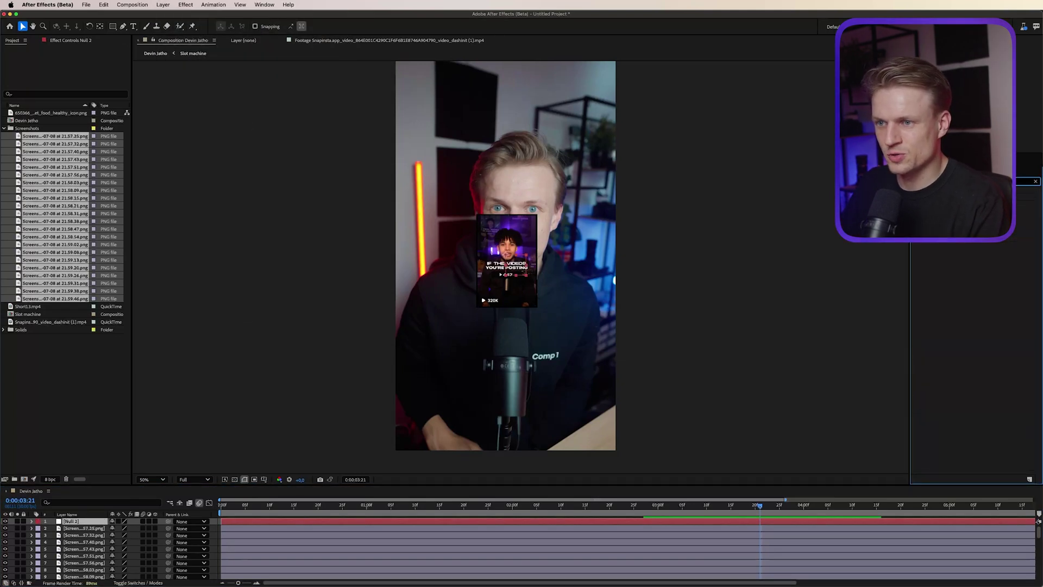
{"action": "double_click", "coordinate": [956, 196]}
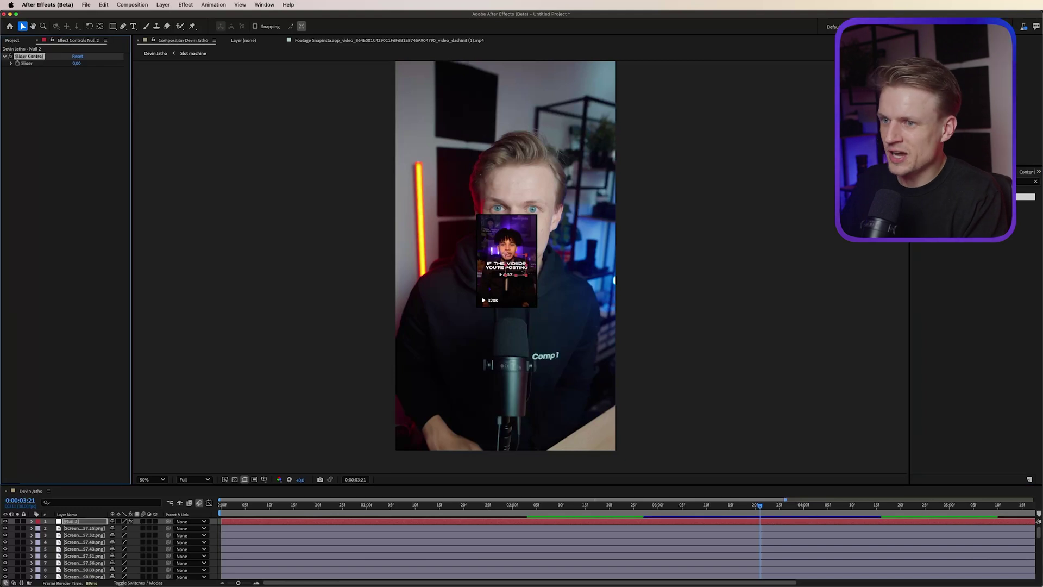
{"action": "double_click", "coordinate": [956, 196]}
{"action": "type", "text": "Columns"}
{"action": "key", "text": "Return"}
{"action": "key", "text": "Return"}
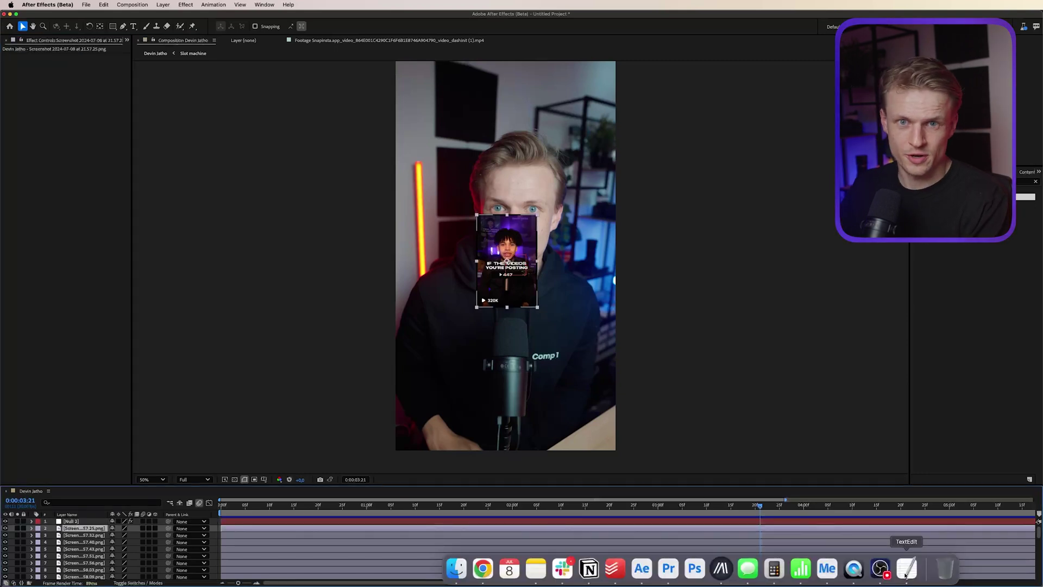
Copy the cell-grid script from TextEdit and use it as the Position expression of the first screenshot layer.
{"action": "left_click", "coordinate": [905, 570]}
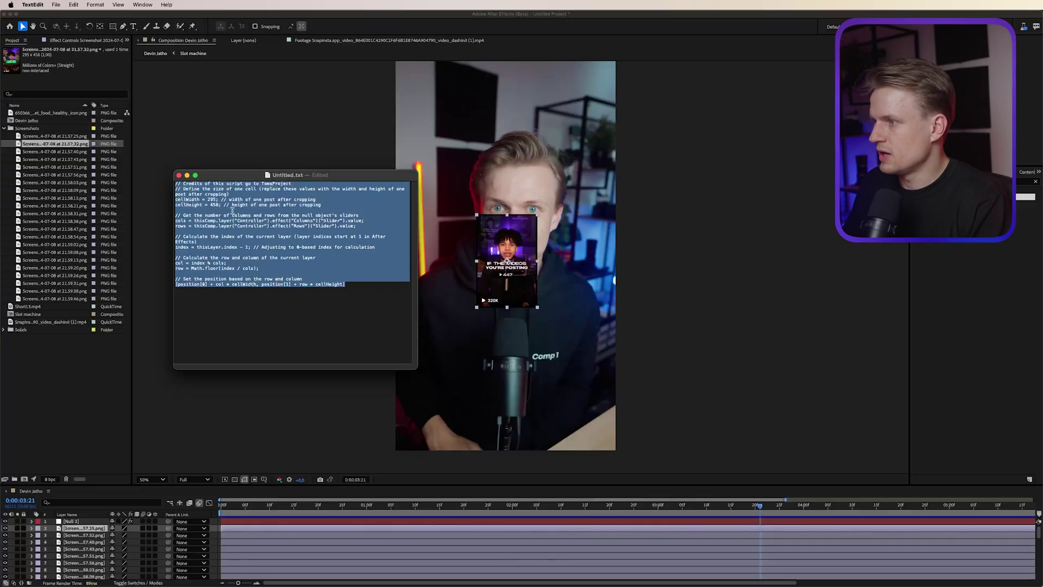
{"action": "left_click", "coordinate": [216, 209]}
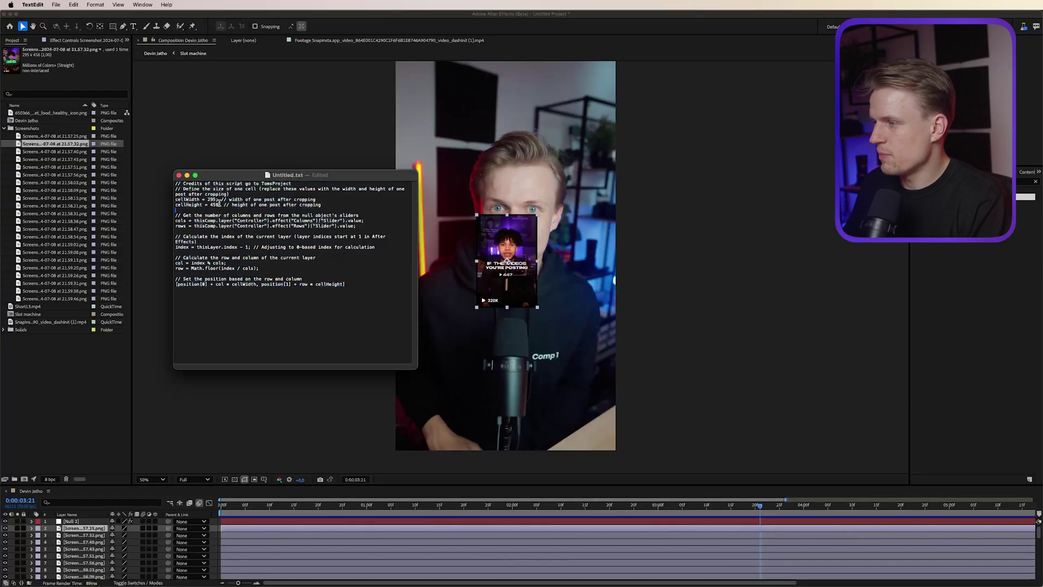
{"action": "left_click_drag", "start_coordinate": [185, 200], "coordinate": [215, 200]}
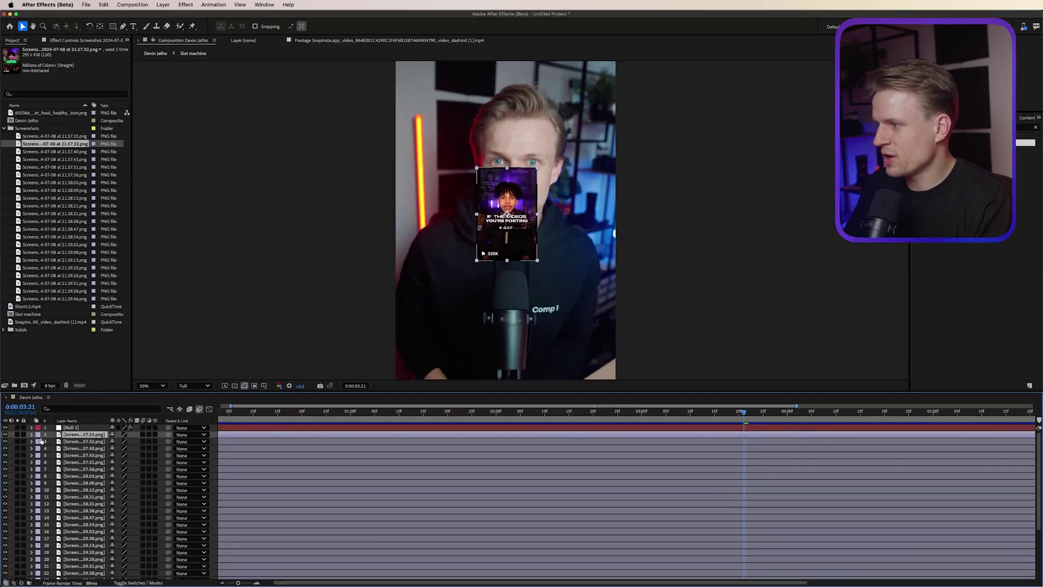
{"action": "left_click", "coordinate": [31, 435]}
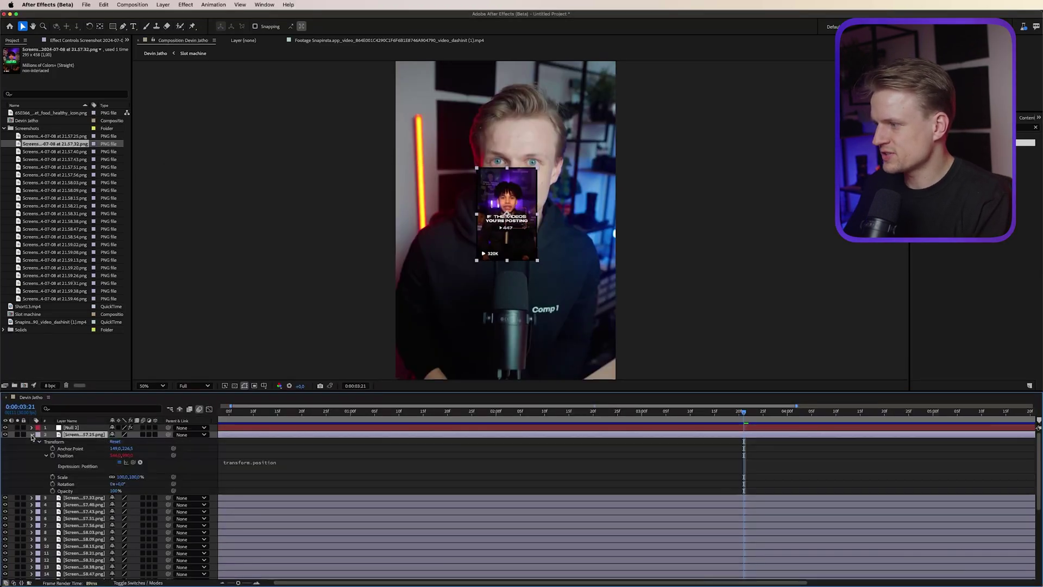
{"action": "left_click", "coordinate": [52, 456], "text": "alt"}
{"action": "key", "text": "super+v"}
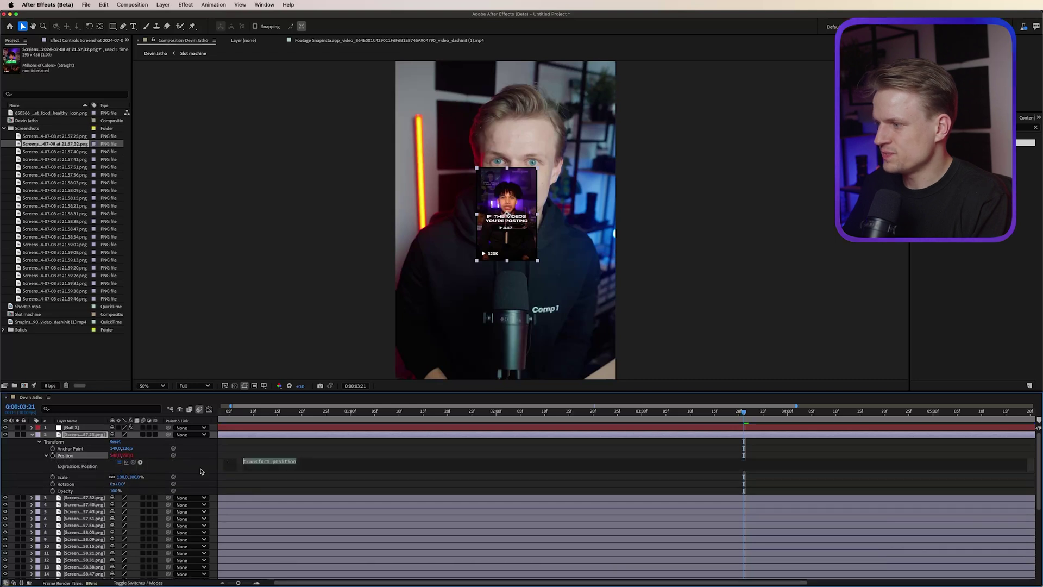
{"action": "left_click", "coordinate": [318, 441]}
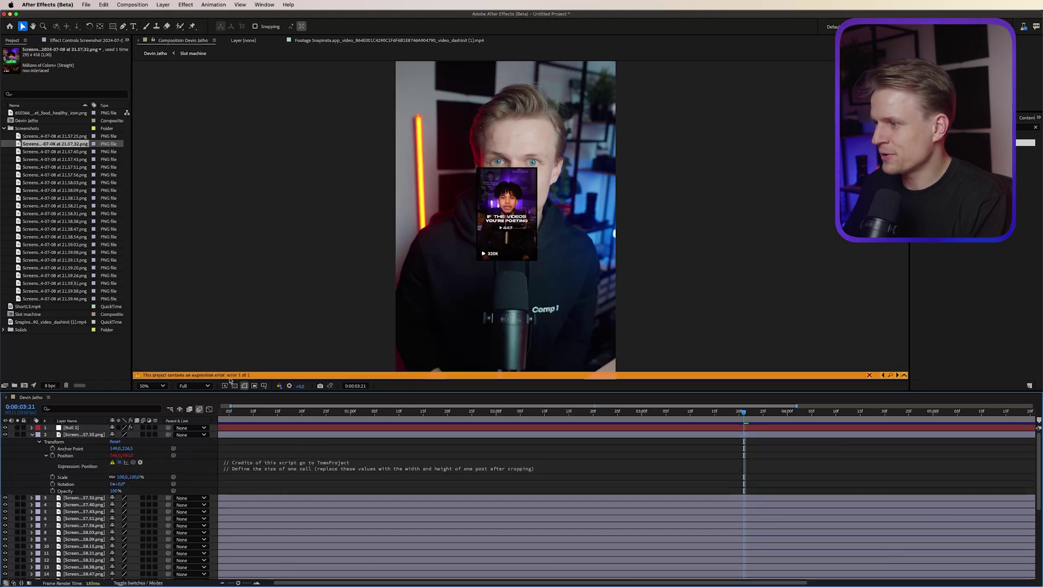
Set the null's Columns slider to 3 and its Rows slider to 6.
{"action": "left_click", "coordinate": [76, 427]}
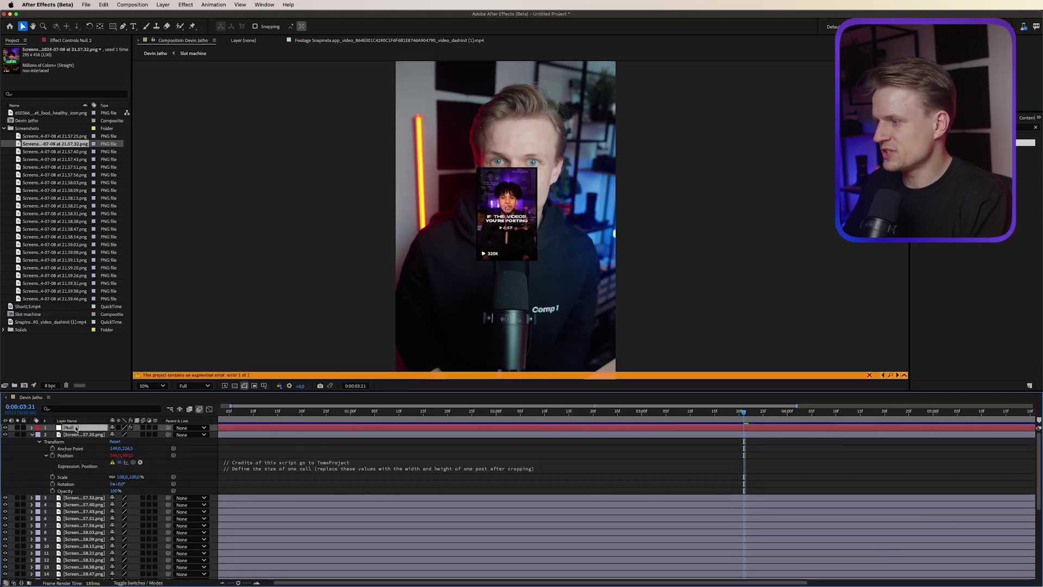
{"action": "left_click", "coordinate": [62, 41]}
{"action": "left_click", "coordinate": [76, 63]}
{"action": "type", "text": "3"}
{"action": "key", "text": "Tab"}
{"action": "type", "text": "6"}
{"action": "key", "text": "Tab"}
{"action": "left_click", "coordinate": [47, 96]}
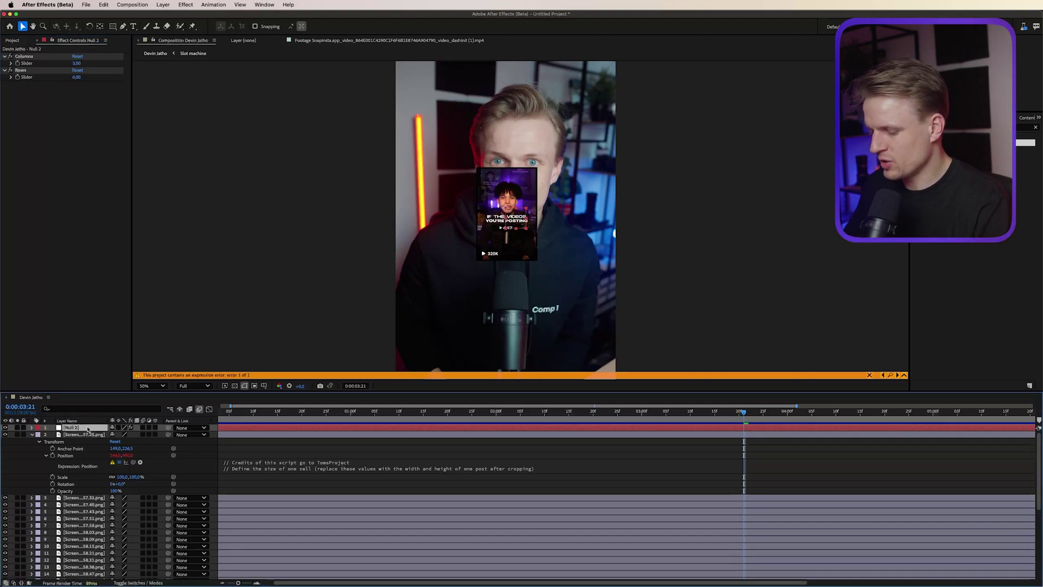
Rename the null layer as Controller.
{"action": "key", "text": "Return"}
{"action": "type", "text": "Com"}
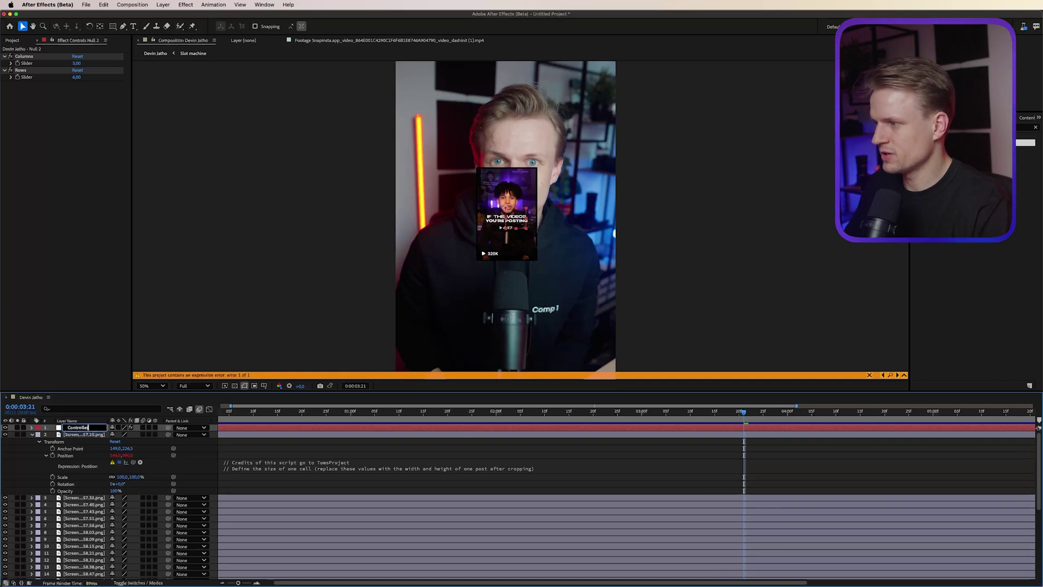
{"action": "type", "text": "troller"}
{"action": "key", "text": "Return"}
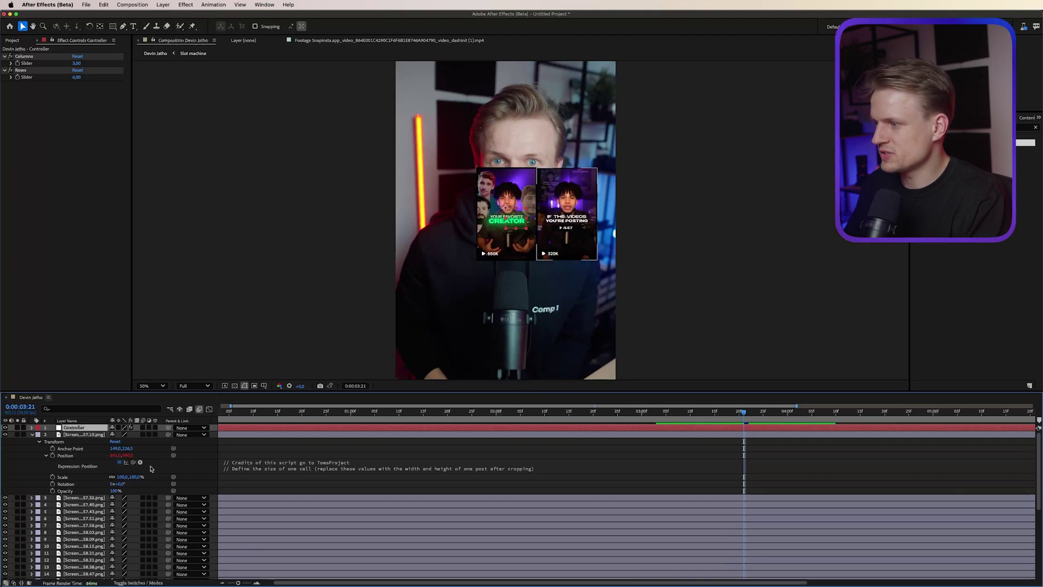
Copy the grid Position expression to all other screenshot layers and place the Controller layer beneath them.
{"action": "left_click", "coordinate": [64, 455]}
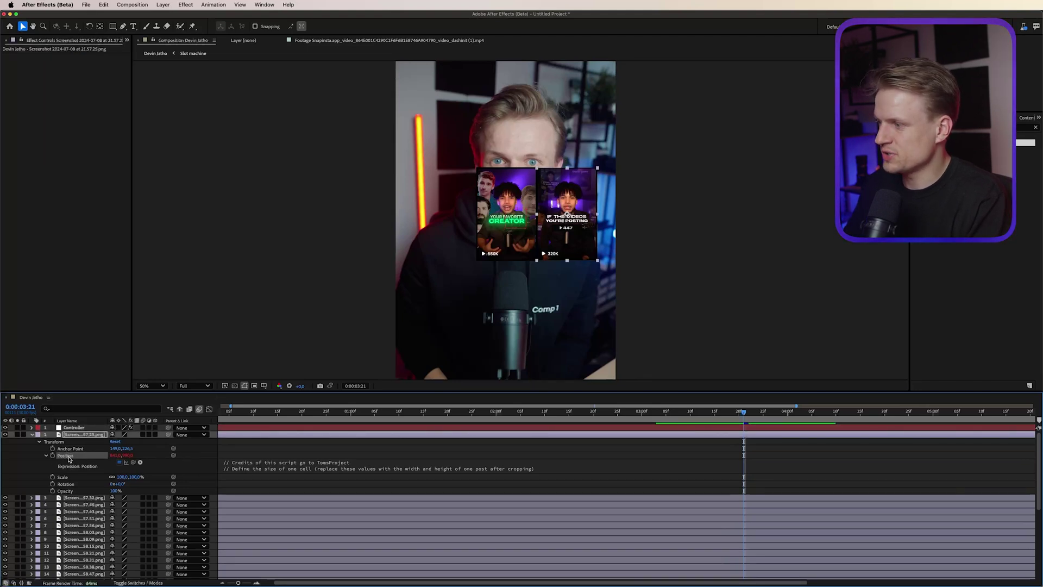
{"action": "left_click", "coordinate": [84, 499]}
{"action": "scroll", "coordinate": [87, 510], "scroll_direction": "down", "scroll_amount": 5}
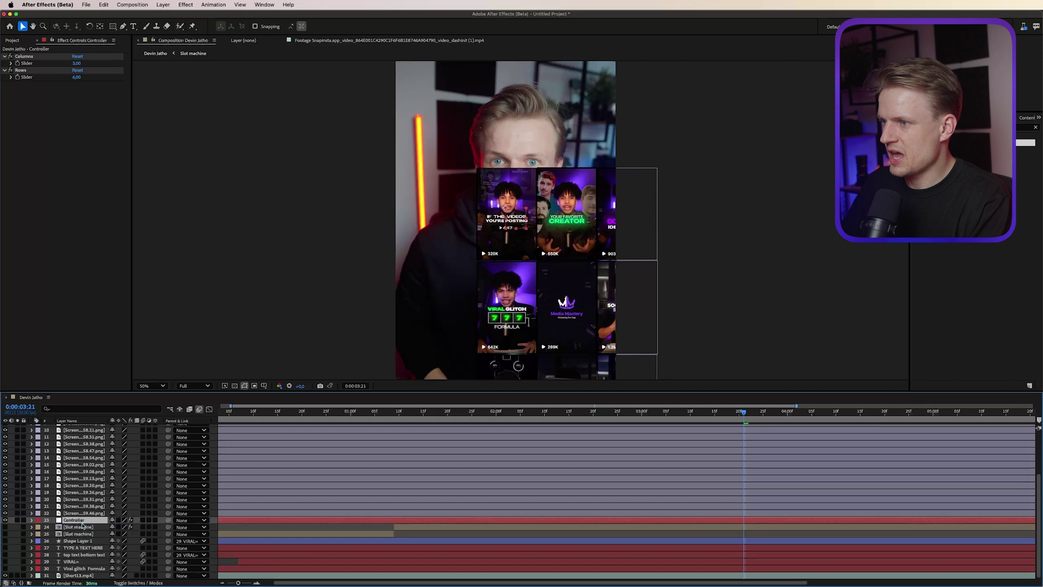
Inspect the layout of the whole screenshot grid, including the rows and column outside the frame.
{"action": "scroll", "coordinate": [474, 287], "scroll_direction": "down", "scroll_amount": 4}
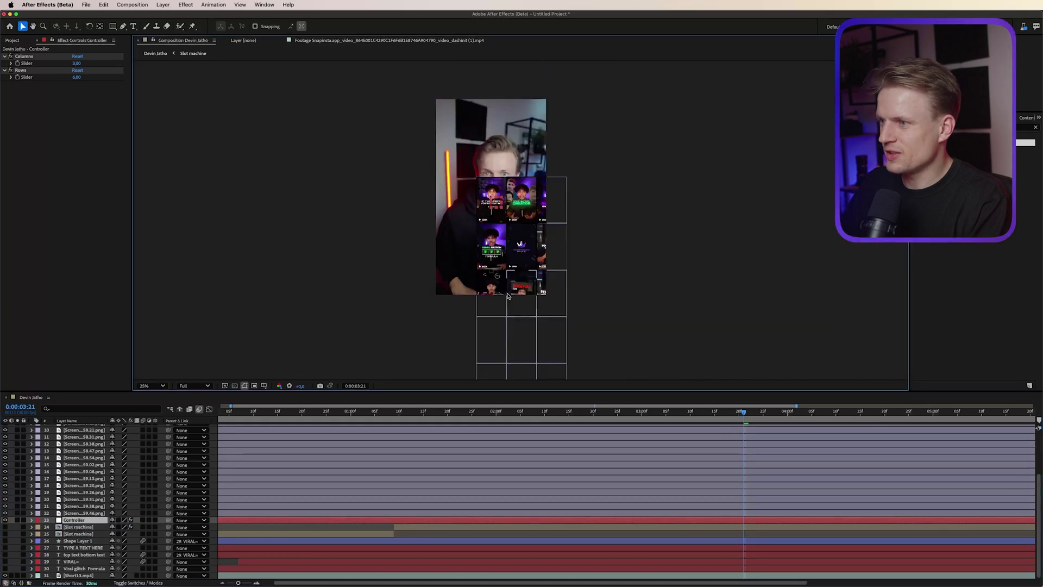
{"action": "scroll", "coordinate": [543, 314], "scroll_direction": "up", "scroll_amount": 2}
{"action": "scroll", "coordinate": [505, 271], "scroll_direction": "down", "scroll_amount": 2}
{"action": "scroll", "coordinate": [503, 269], "scroll_direction": "up", "scroll_amount": 2}
{"action": "scroll", "coordinate": [500, 298], "scroll_direction": "up", "scroll_amount": 3}
{"action": "scroll", "coordinate": [500, 298], "scroll_direction": "left", "scroll_amount": 2}
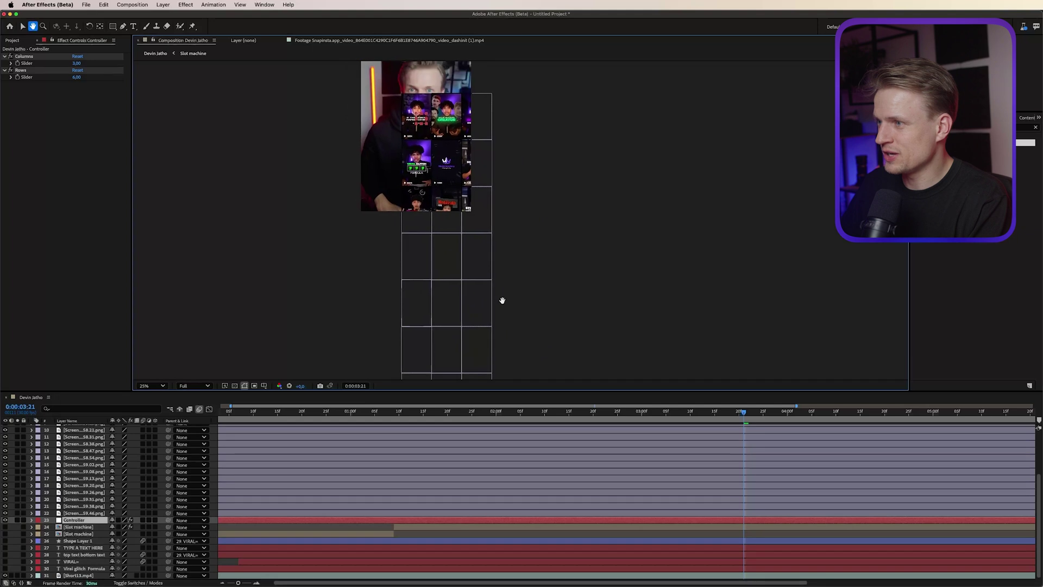
{"action": "scroll", "coordinate": [87, 503], "scroll_direction": "up", "scroll_amount": 3}
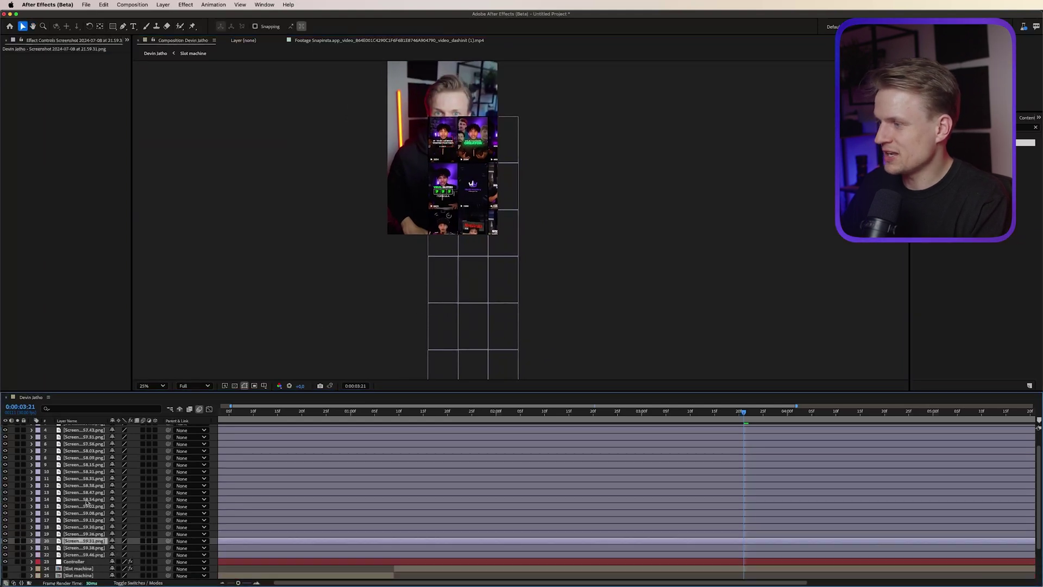
Move the top screenshot layer below the second one to swap their places in the grid.
{"action": "left_click", "coordinate": [84, 483]}
{"action": "left_click", "coordinate": [83, 428]}
{"action": "key", "text": "period"}
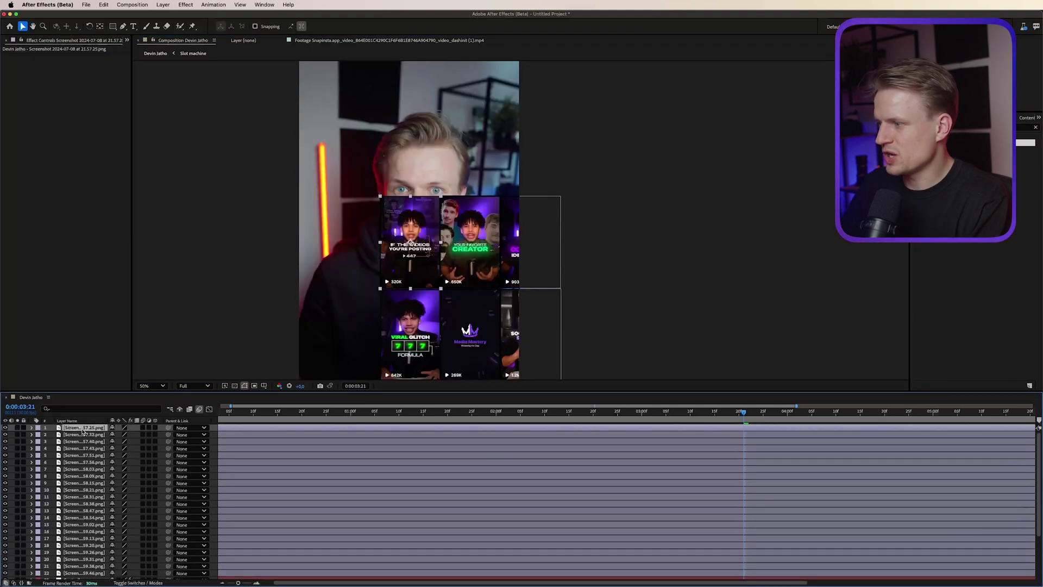
{"action": "left_click_drag", "start_coordinate": [84, 429], "coordinate": [82, 438]}
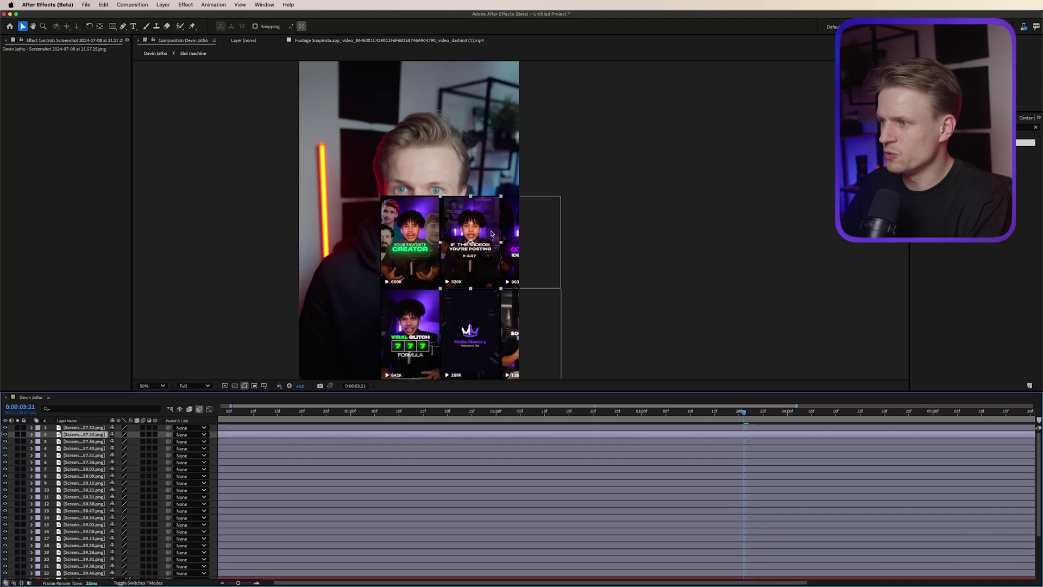
Parent all the screenshot layers to the Controller null.
{"action": "scroll", "coordinate": [83, 510], "scroll_direction": "down", "scroll_amount": 3}
{"action": "left_click", "coordinate": [83, 519]}
{"action": "scroll", "coordinate": [86, 488], "scroll_direction": "up", "scroll_amount": 3}
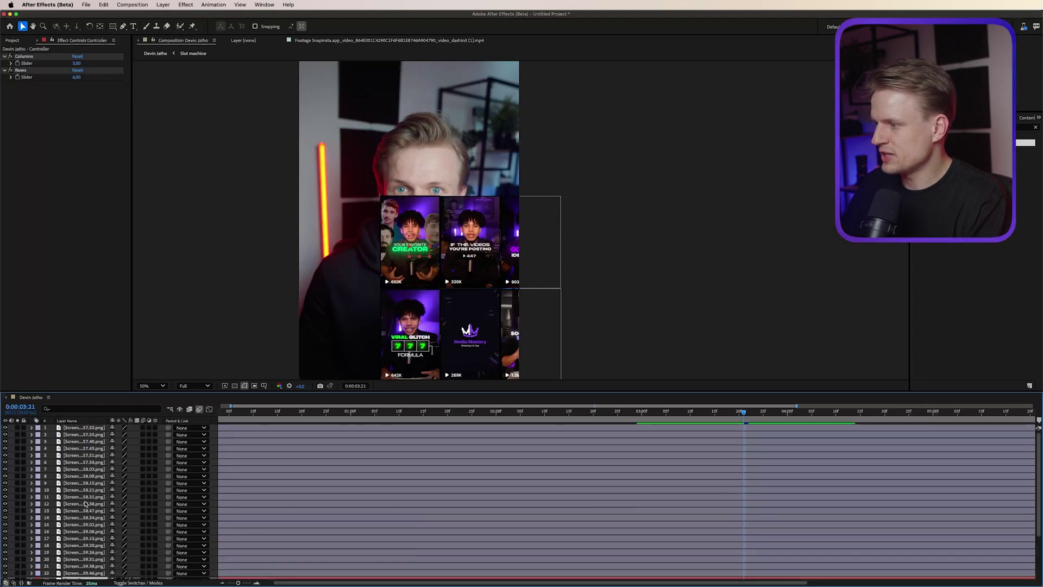
{"action": "scroll", "coordinate": [81, 433], "scroll_direction": "down", "scroll_amount": 1}
{"action": "scroll", "coordinate": [82, 432], "scroll_direction": "up", "scroll_amount": 1}
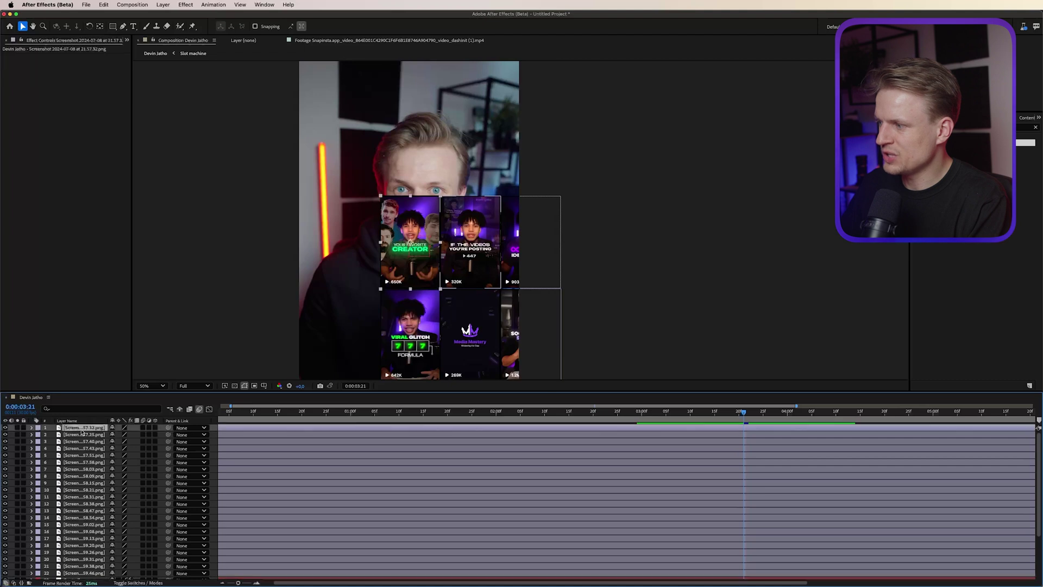
{"action": "left_click", "coordinate": [83, 428]}
{"action": "scroll", "coordinate": [83, 435], "scroll_direction": "down", "scroll_amount": 3}
{"action": "left_click", "coordinate": [84, 512], "text": "shift"}
{"action": "left_click_drag", "start_coordinate": [168, 513], "coordinate": [103, 519]}
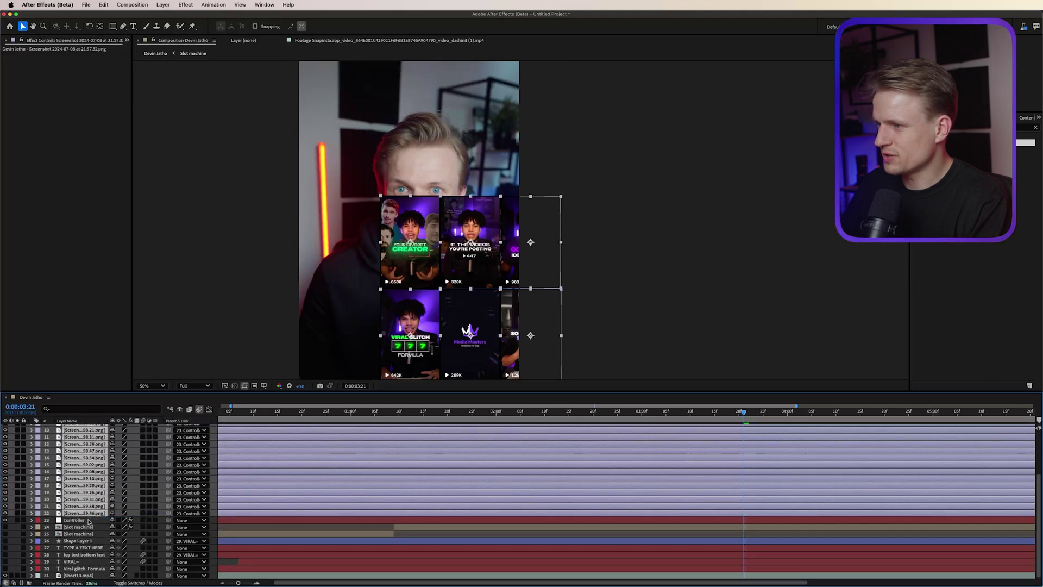
Reposition the Controller and scale it to 125% so the three-column grid fills the frame's width.
{"action": "left_click", "coordinate": [76, 520]}
{"action": "left_click_drag", "start_coordinate": [408, 258], "coordinate": [350, 127]}
{"action": "left_click", "coordinate": [170, 362]}
{"action": "key", "text": "s"}
{"action": "left_click_drag", "start_coordinate": [135, 527], "coordinate": [148, 526]}
{"action": "left_click_drag", "start_coordinate": [386, 190], "coordinate": [382, 176]}
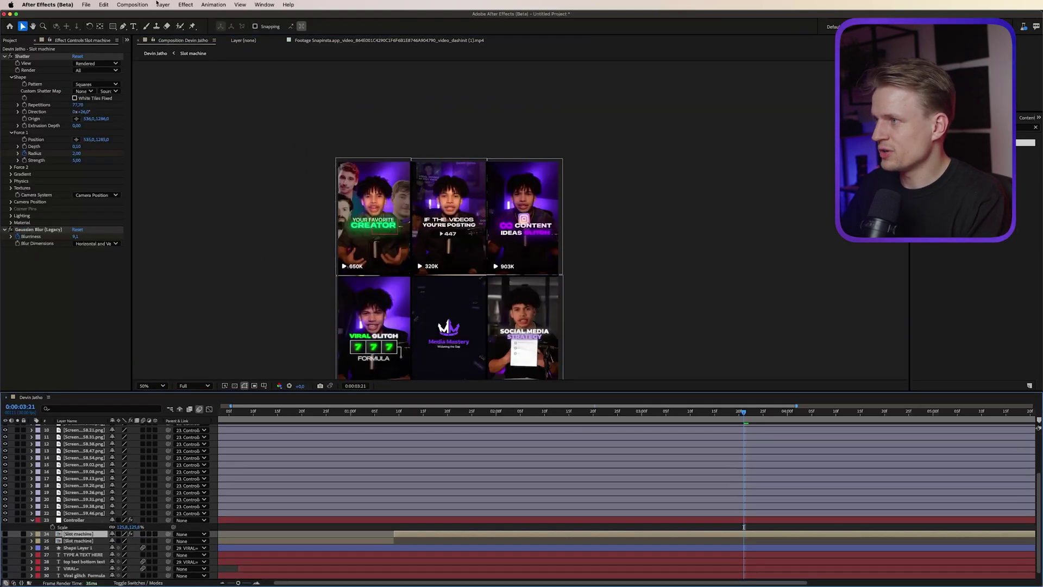
{"action": "left_click", "coordinate": [163, 4]}
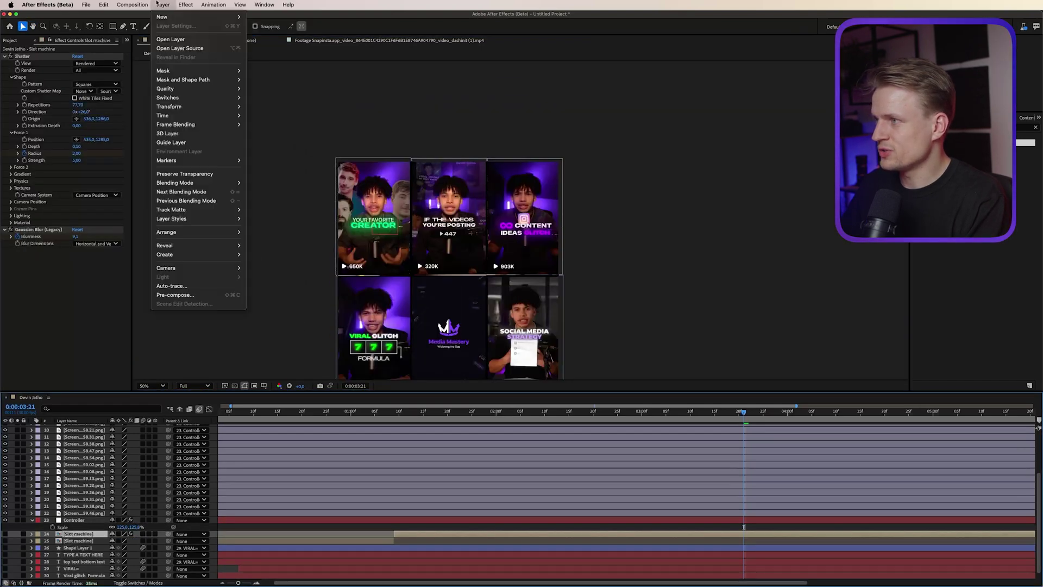
{"action": "mouse_move", "coordinate": [163, 27]}
{"action": "left_click", "coordinate": [266, 32]}
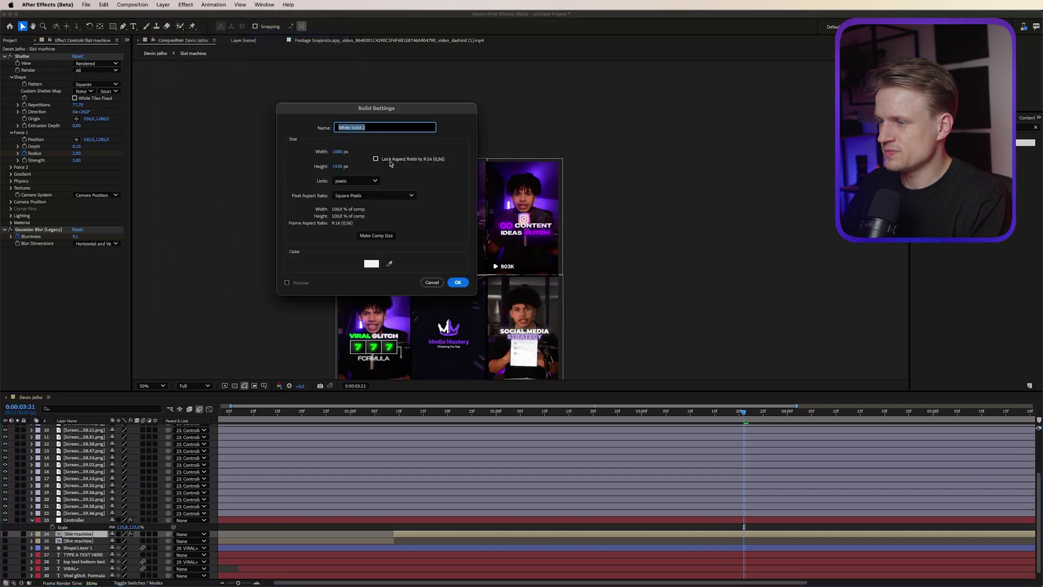
{"action": "left_click", "coordinate": [371, 263]}
{"action": "left_click", "coordinate": [359, 302]}
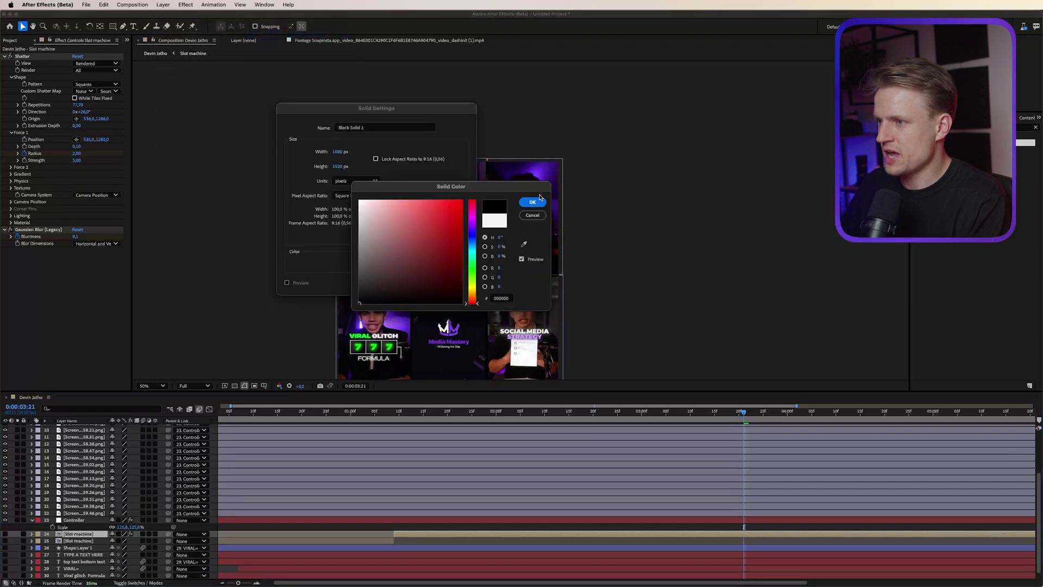
{"action": "left_click", "coordinate": [532, 202]}
{"action": "left_click", "coordinate": [456, 282]}
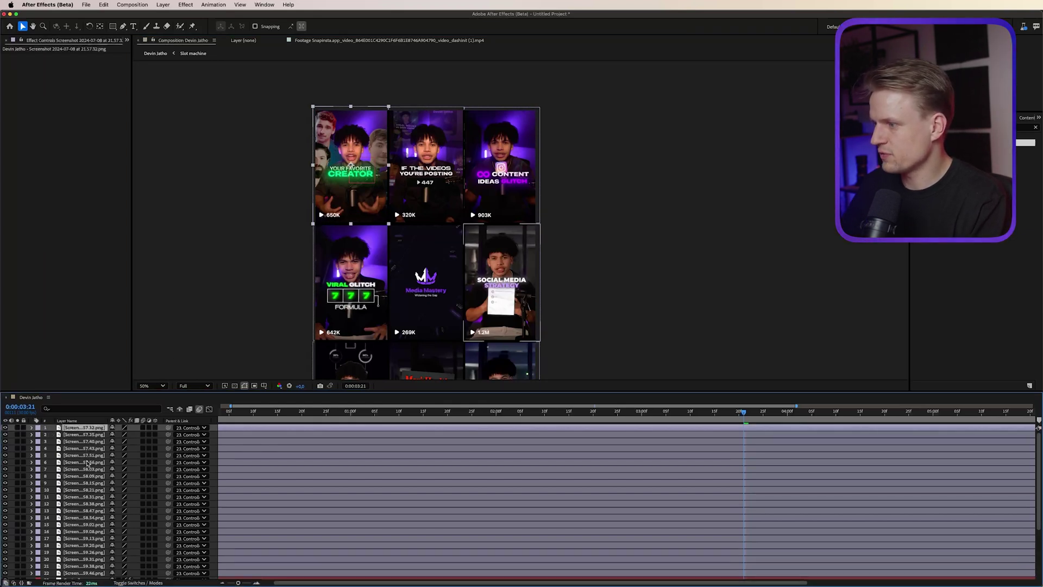
Add Position keyframes at 0:00:03:21 to the first six screenshot layers.
{"action": "left_click", "coordinate": [88, 462], "text": "shift"}
{"action": "key", "text": "p"}
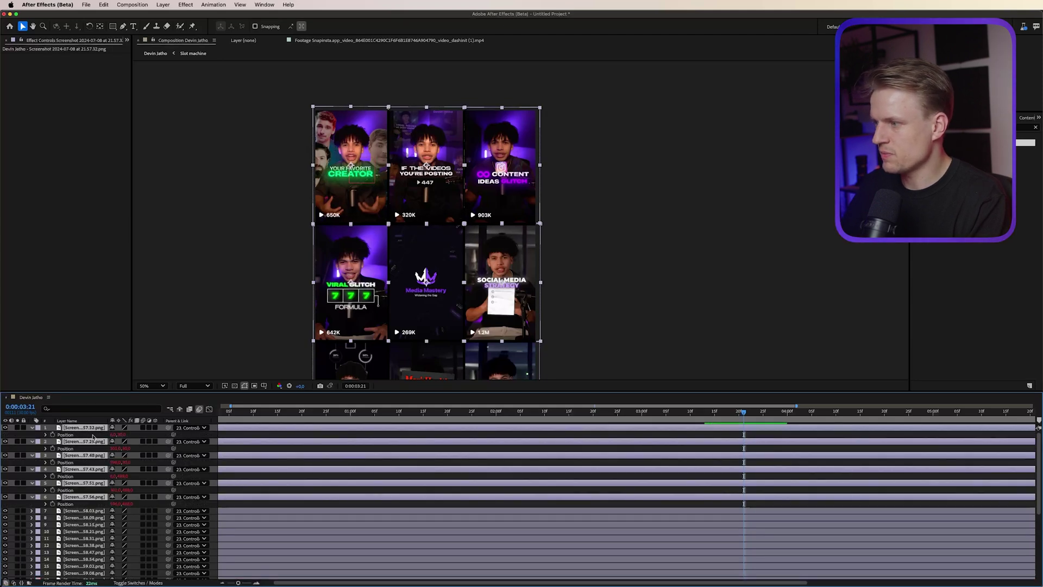
{"action": "key", "text": "alt+shift+p"}
At 0:00:03:04, move the first six screenshots outside the frame in different directions so they fly in.
{"action": "left_click", "coordinate": [667, 414]}
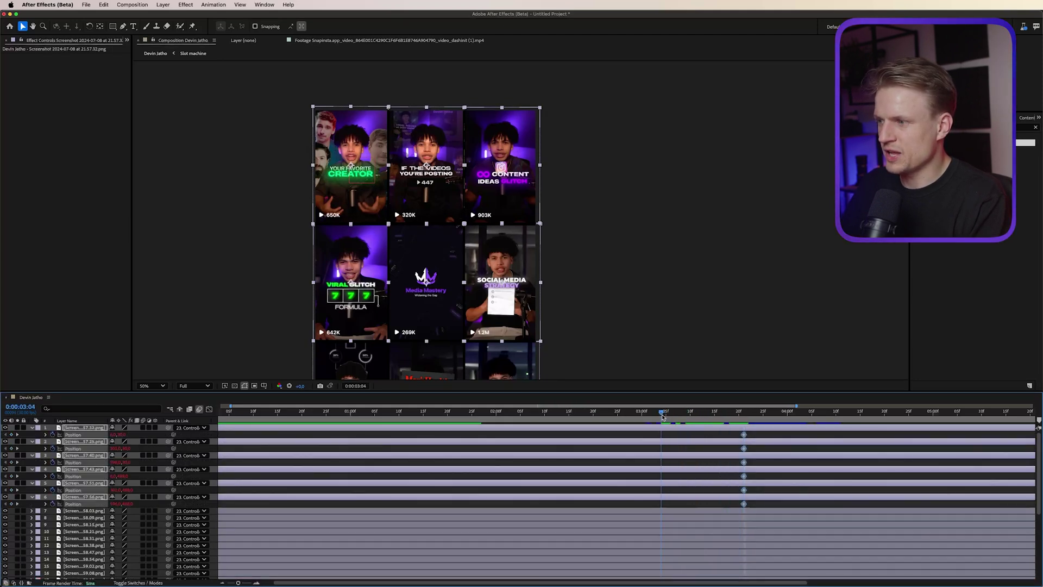
{"action": "left_click", "coordinate": [671, 433]}
{"action": "left_click_drag", "start_coordinate": [357, 200], "coordinate": [280, 196]}
{"action": "left_click_drag", "start_coordinate": [414, 137], "coordinate": [414, 91]}
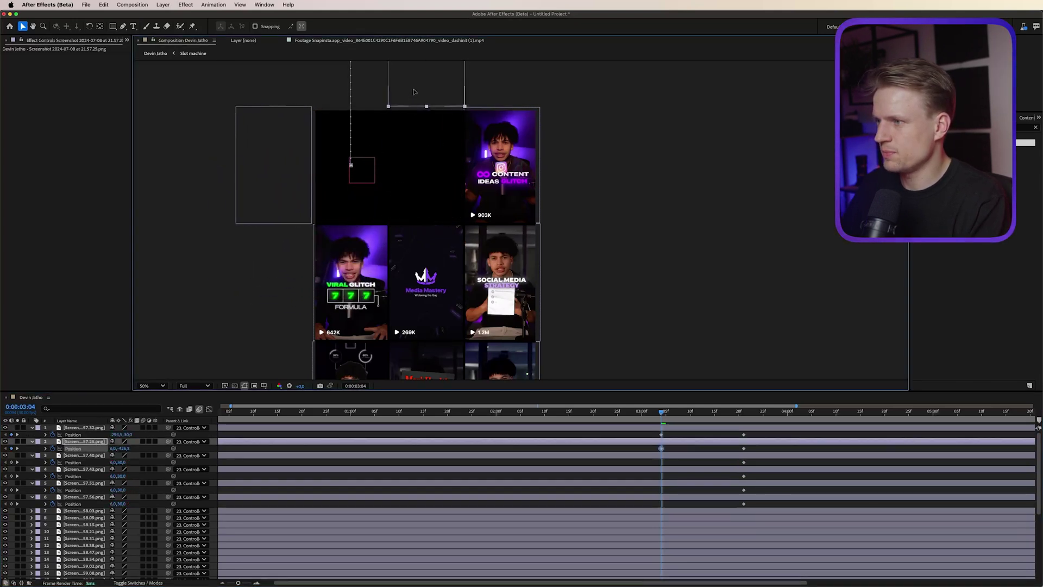
{"action": "left_click_drag", "start_coordinate": [510, 184], "coordinate": [581, 183]}
{"action": "left_click_drag", "start_coordinate": [496, 268], "coordinate": [498, 33]}
{"action": "left_click_drag", "start_coordinate": [428, 269], "coordinate": [186, 271]}
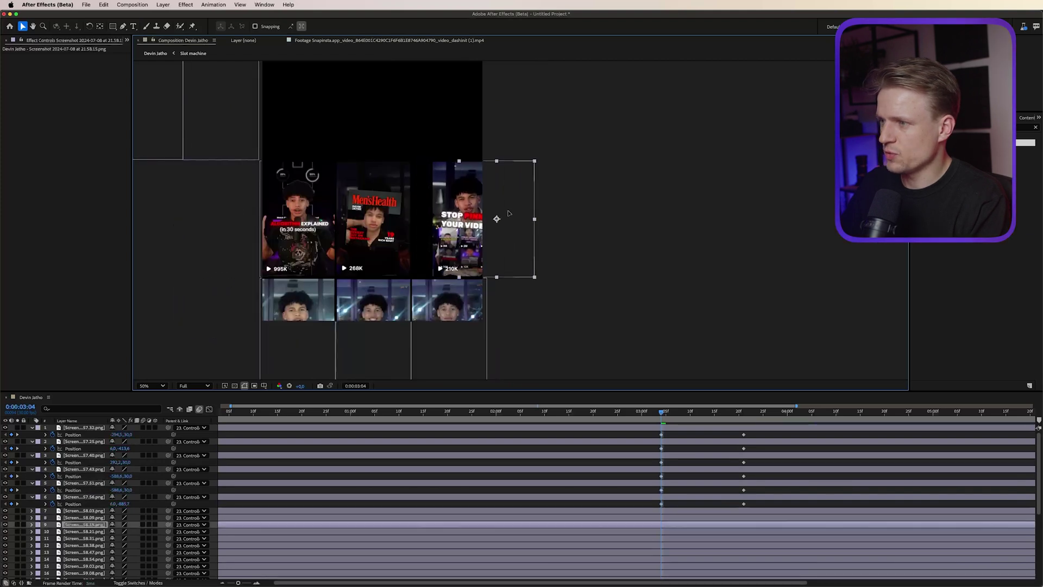
{"action": "left_click_drag", "start_coordinate": [492, 219], "coordinate": [535, 217]}
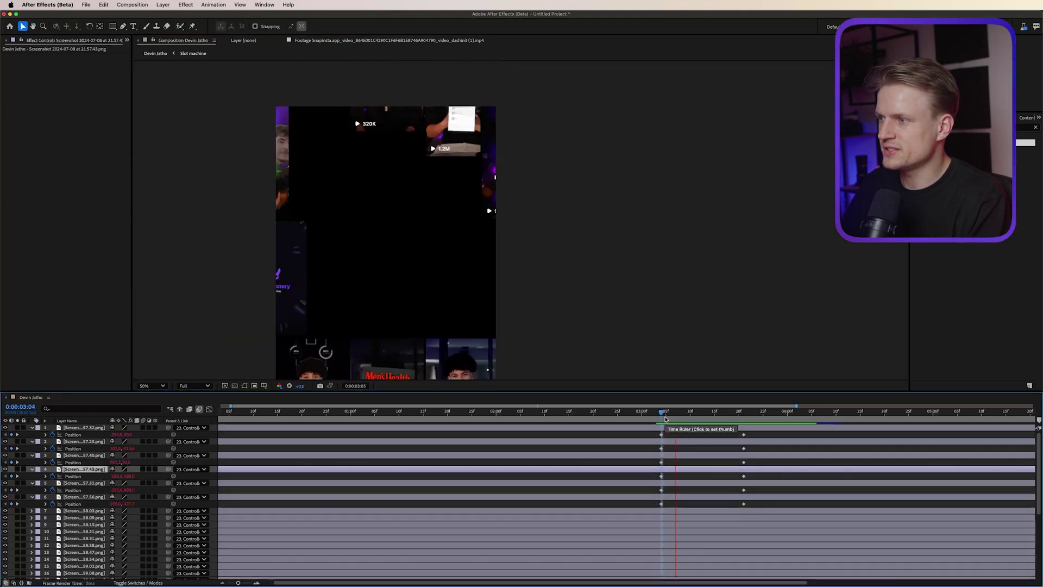
Preview the fly-in and apply Easy Ease to all Position keyframes of the first six screenshots.
{"action": "left_click", "coordinate": [665, 418]}
{"action": "key", "text": "space"}
{"action": "left_click_drag", "start_coordinate": [665, 418], "coordinate": [617, 511]}
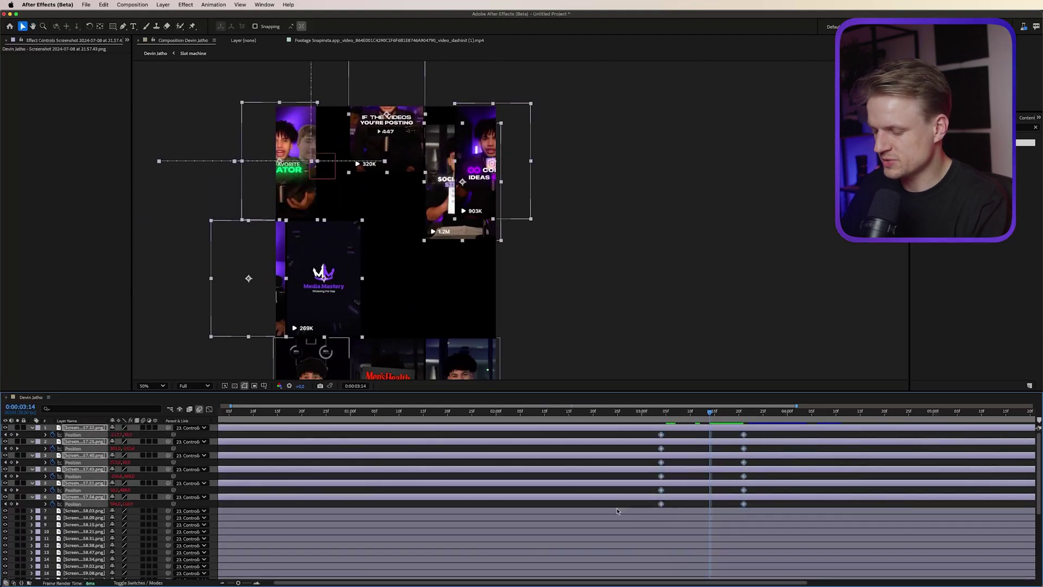
{"action": "key", "text": "F9"}
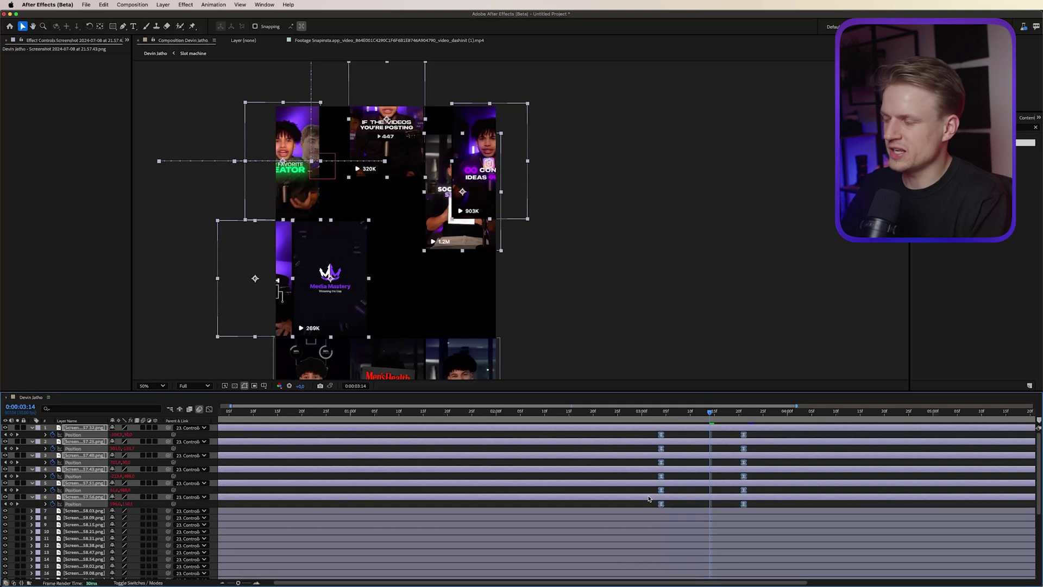
Enable motion blur on the first six screenshot layers and preview their fly-in from 0:00:03:04.
{"action": "left_click", "coordinate": [153, 439]}
{"action": "left_click_drag", "start_coordinate": [144, 429], "coordinate": [145, 480]}
{"action": "left_click", "coordinate": [661, 414]}
{"action": "key", "text": "space"}
{"action": "key", "text": "space"}
{"action": "key", "text": "space"}
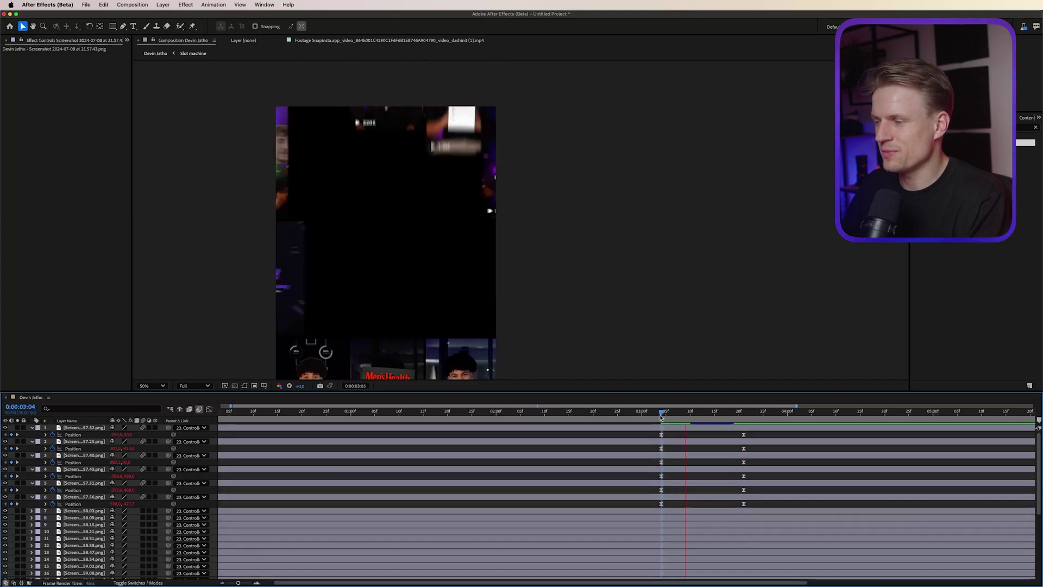
{"action": "key", "text": "space"}
{"action": "key", "text": "space"}
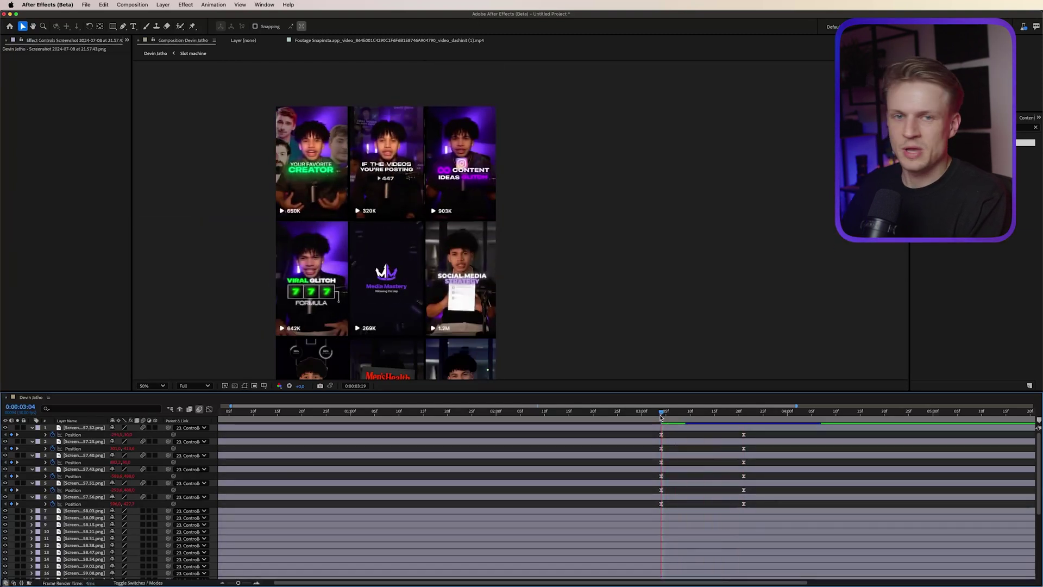
{"action": "key", "text": "space"}
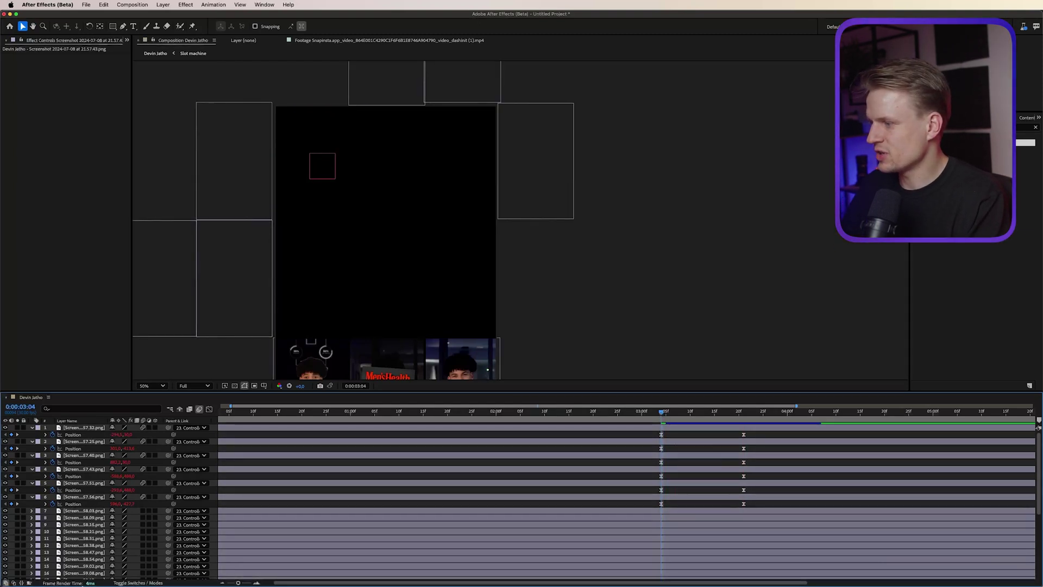
Add Scale and Position keyframes to the Controller null at 0:00:03:04 and show both animated properties.
{"action": "scroll", "coordinate": [76, 568], "scroll_direction": "down", "scroll_amount": 1}
{"action": "scroll", "coordinate": [76, 568], "scroll_direction": "down", "scroll_amount": 5}
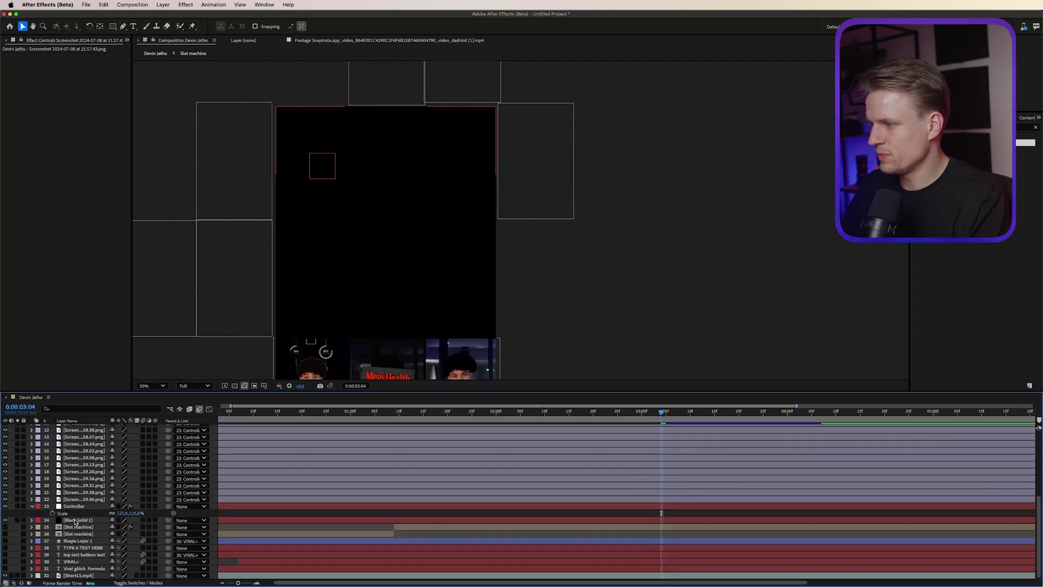
{"action": "left_click", "coordinate": [96, 507]}
{"action": "left_click", "coordinate": [53, 513]}
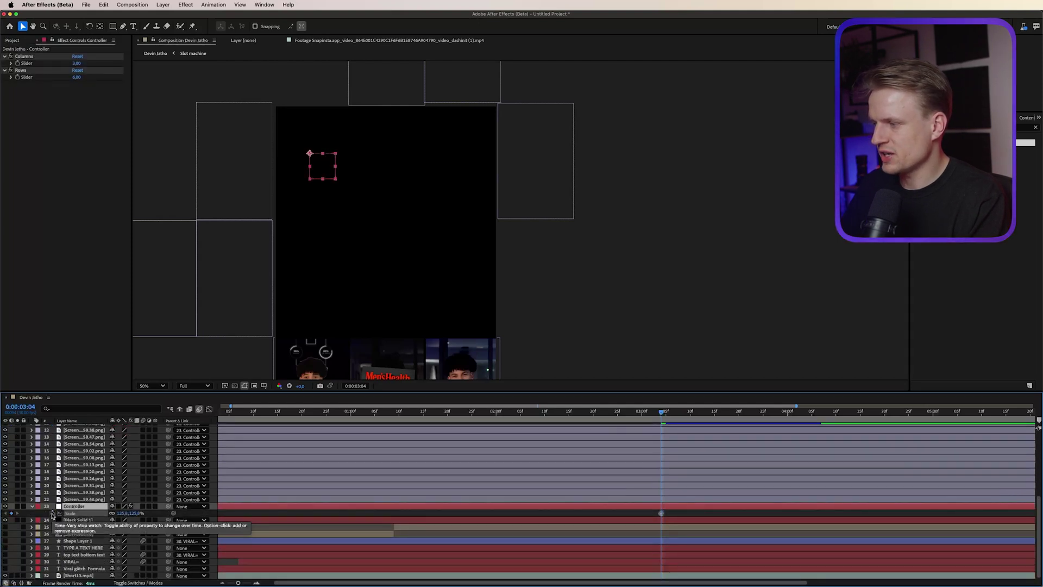
{"action": "key", "text": "alt+shift+p"}
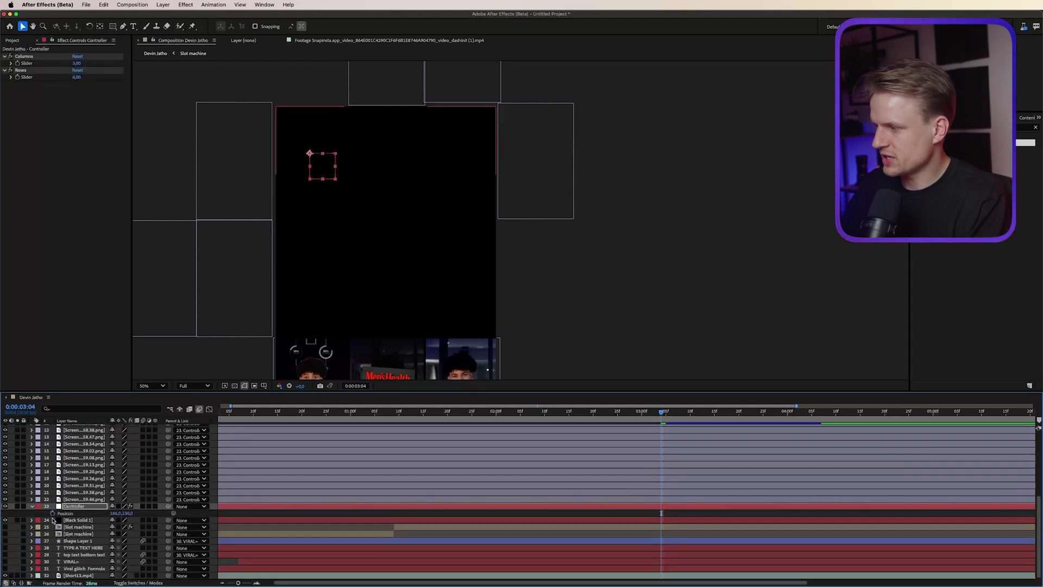
{"action": "key", "text": "u"}
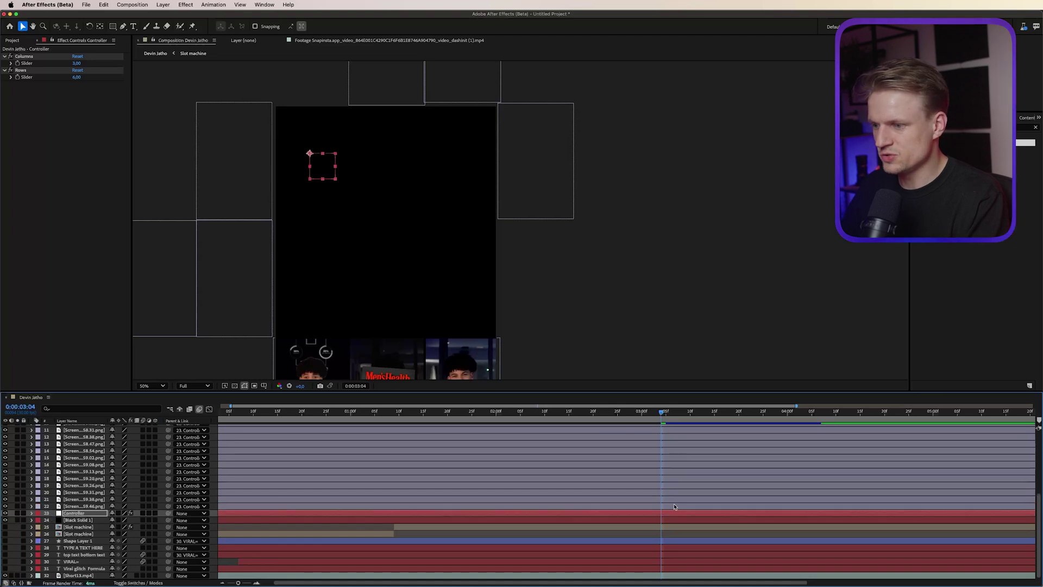
{"action": "key", "text": "u"}
Shift the Controller's keyframes to 0:00:03:15, then enlarge it to about 165% and move it slightly down at 0:00:03:04.
{"action": "left_click_drag", "start_coordinate": [674, 522], "coordinate": [714, 529]}
{"action": "left_click", "coordinate": [701, 524]}
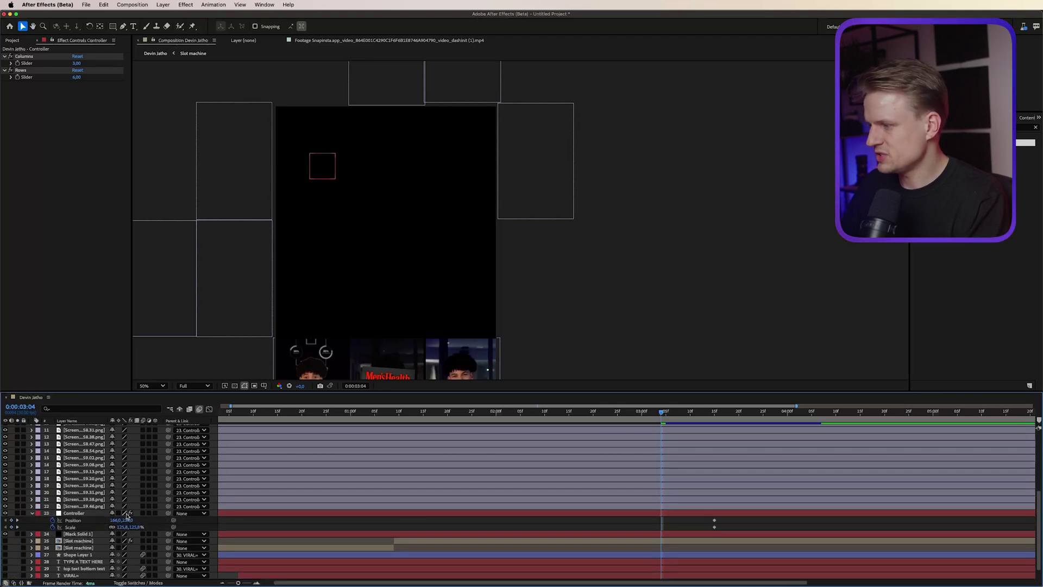
{"action": "mouse_move", "coordinate": [133, 529]}
{"action": "left_mouse_down"}
{"action": "mouse_move", "coordinate": [149, 528]}
{"action": "mouse_move", "coordinate": [130, 523]}
{"action": "left_mouse_up"}
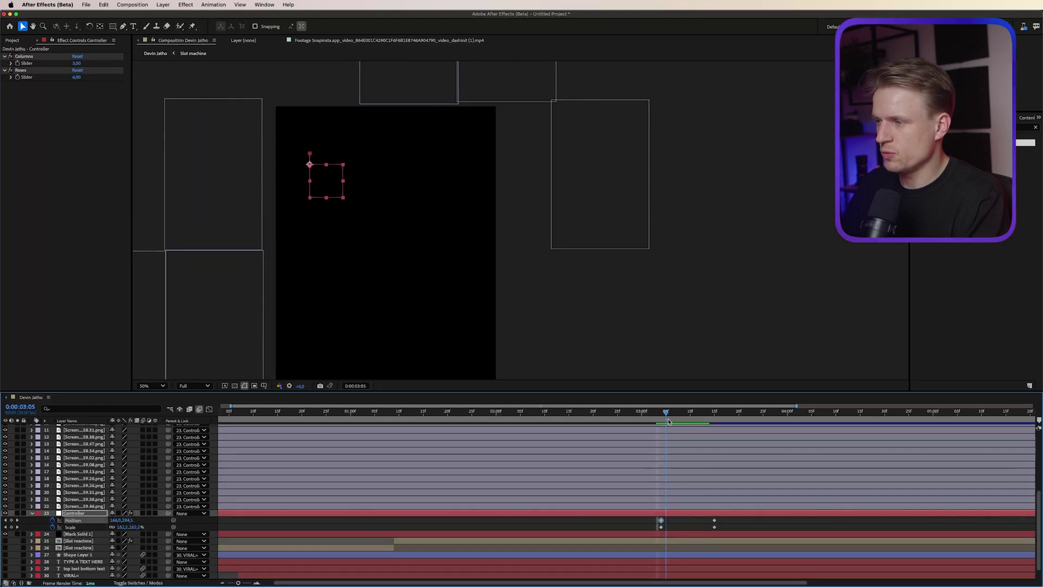
Set the Controller's Y position to about -1850 at 0:00:03:15, then move its ending keyframes to about 0:00:04:06.
{"action": "left_click_drag", "start_coordinate": [668, 422], "coordinate": [716, 424]}
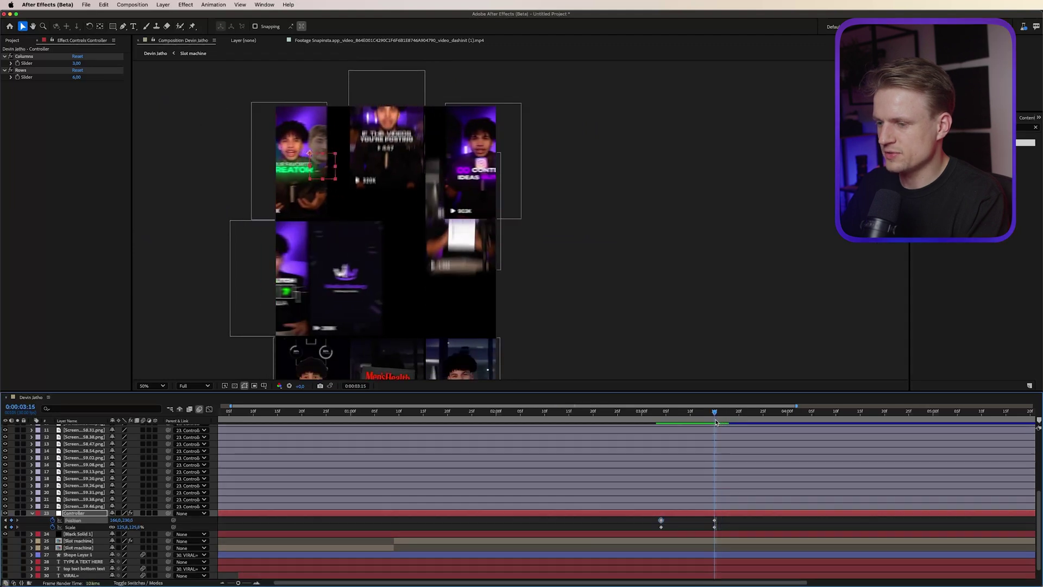
{"action": "left_click_drag", "start_coordinate": [462, 262], "coordinate": [419, 123]}
{"action": "scroll", "coordinate": [419, 123], "scroll_direction": "down", "scroll_amount": 2}
{"action": "left_click_drag", "start_coordinate": [484, 275], "coordinate": [450, 151]}
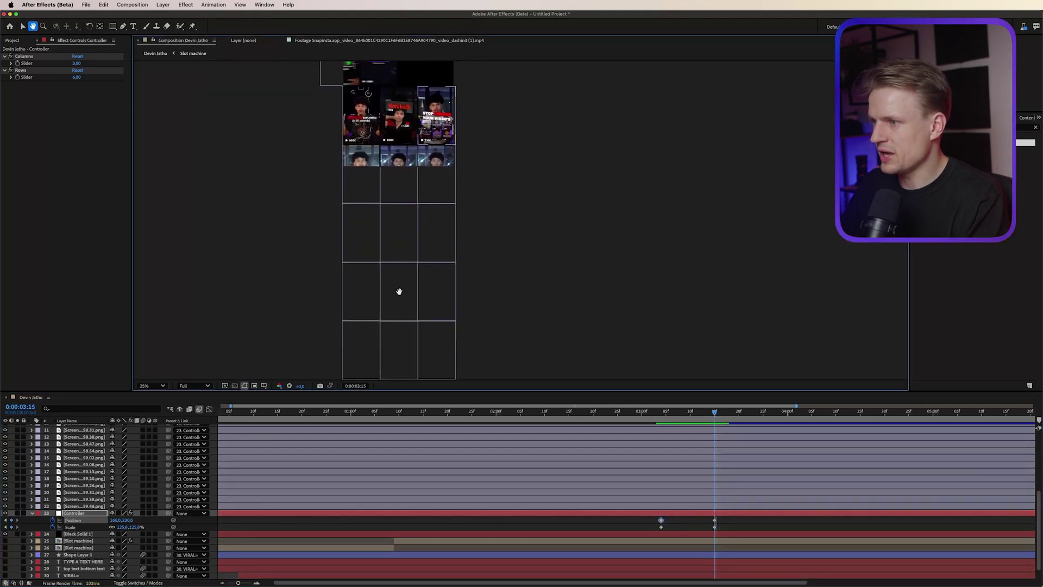
{"action": "left_click_drag", "start_coordinate": [128, 520], "coordinate": [256, 521]}
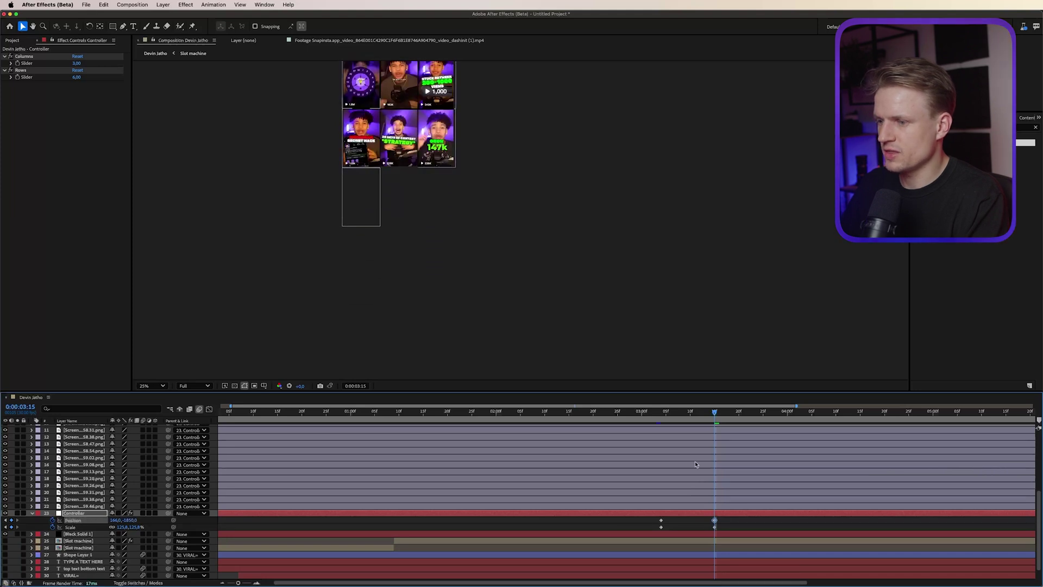
{"action": "left_click", "coordinate": [652, 423]}
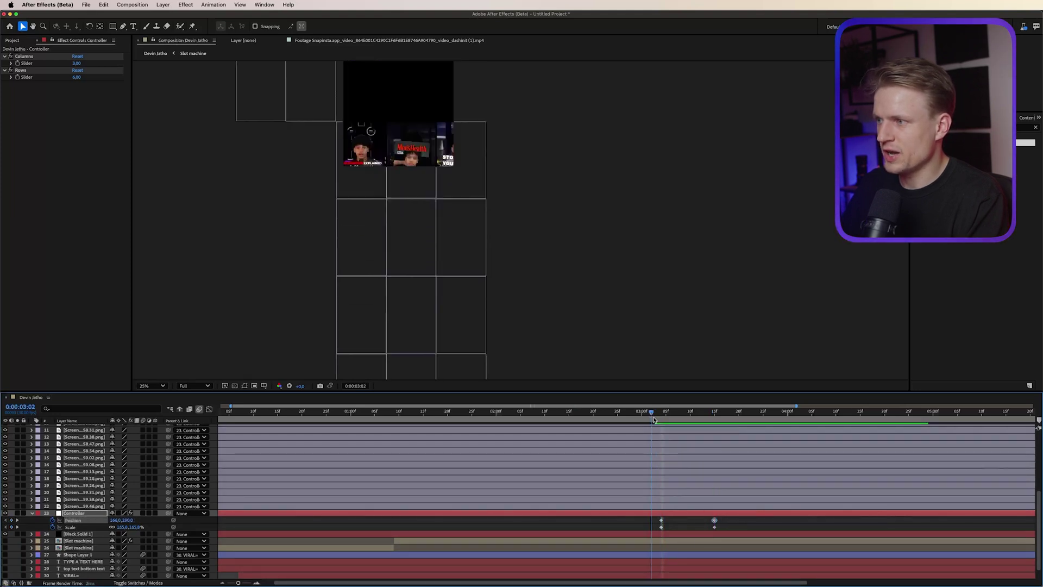
{"action": "left_click_drag", "start_coordinate": [724, 520], "coordinate": [710, 531]}
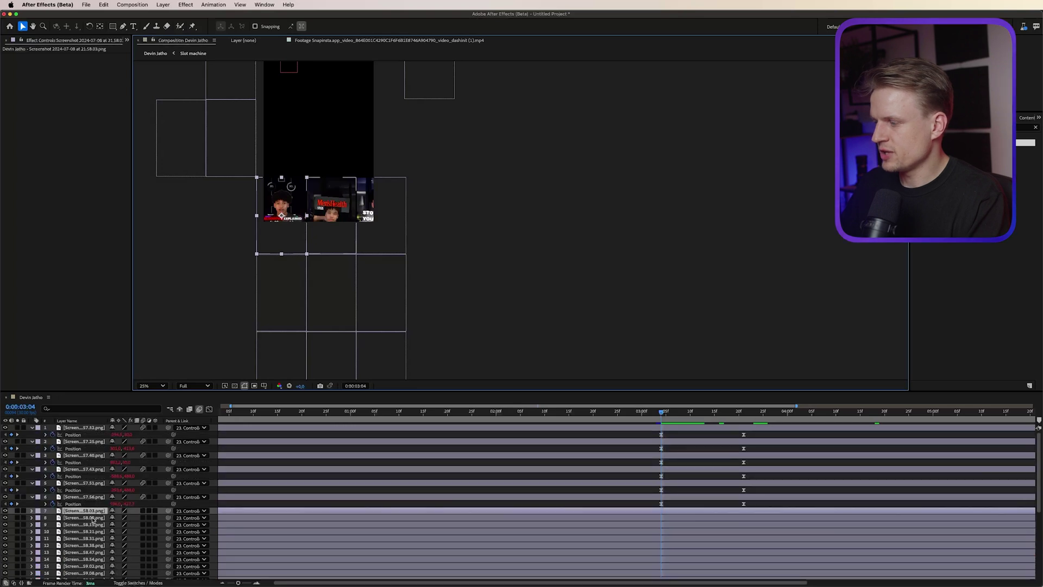
Add Position keyframes at 0:00:03:29 to the next nine screenshot layers, 7 through 15.
{"action": "scroll", "coordinate": [93, 519], "scroll_direction": "down", "scroll_amount": 2}
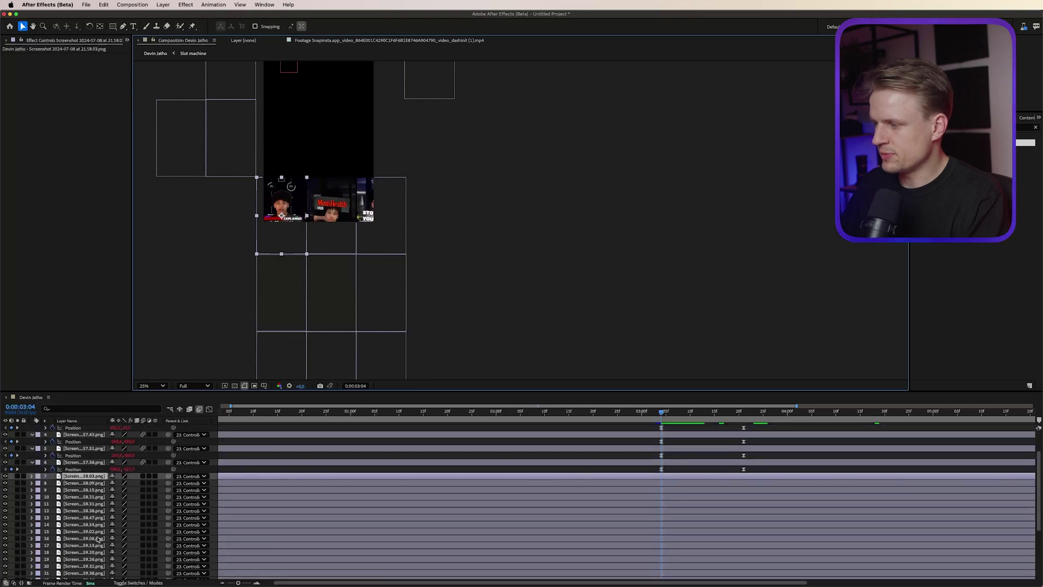
{"action": "key", "text": "space"}
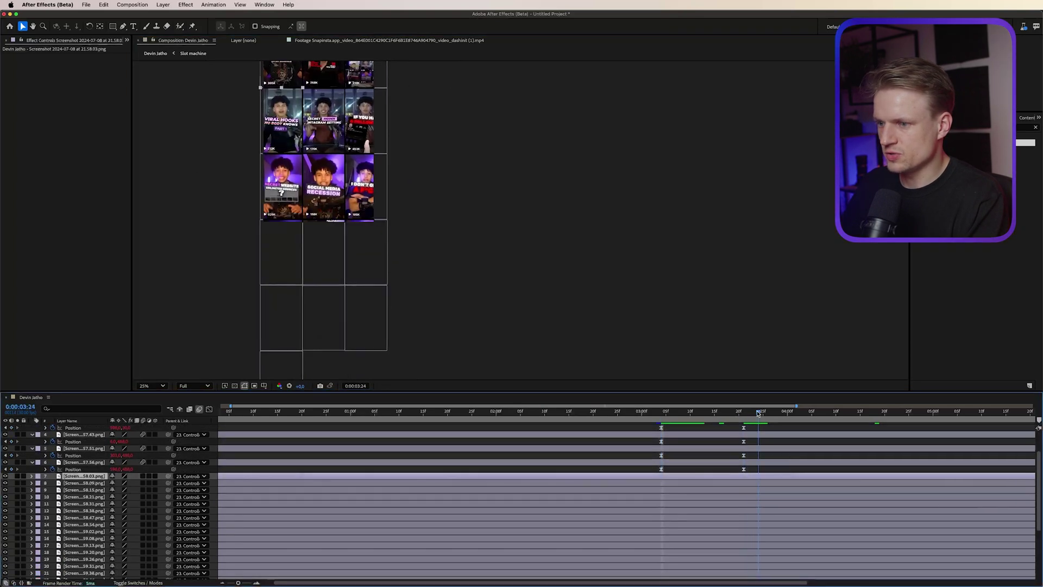
{"action": "left_click_drag", "start_coordinate": [343, 344], "coordinate": [344, 341]}
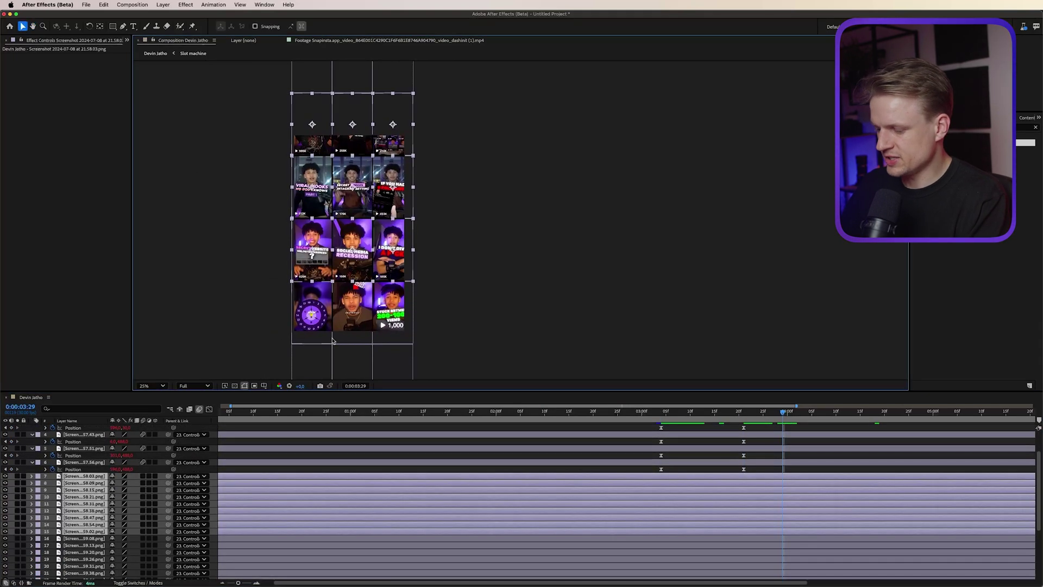
{"action": "key", "text": "p"}
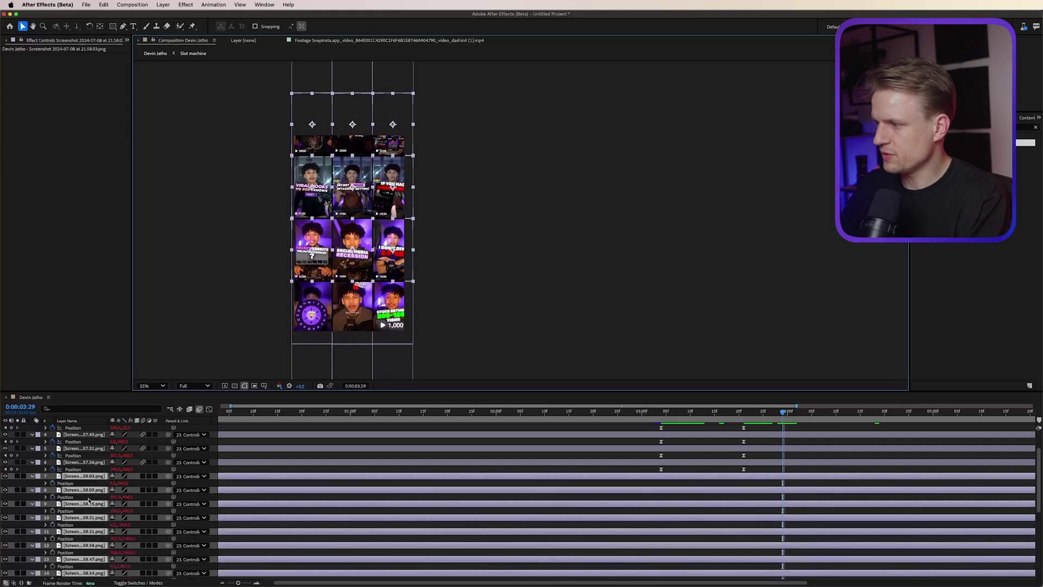
{"action": "left_click", "coordinate": [53, 483]}
At 0:00:03:11, offset the third- and fourth-row screenshots sideways out of the grid so they slide in.
{"action": "left_click", "coordinate": [706, 425]}
{"action": "left_click_drag", "start_coordinate": [706, 424], "coordinate": [695, 424]}
{"action": "left_click", "coordinate": [480, 379]}
{"action": "left_click_drag", "start_coordinate": [307, 276], "coordinate": [253, 280]}
{"action": "left_click_drag", "start_coordinate": [423, 270], "coordinate": [463, 271]}
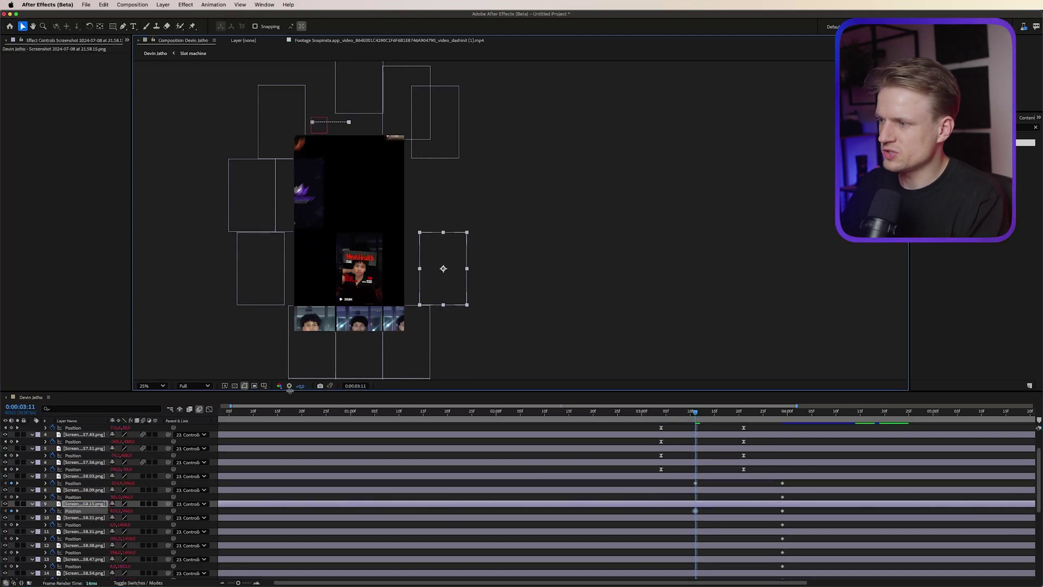
{"action": "left_click_drag", "start_coordinate": [320, 338], "coordinate": [271, 337]}
{"action": "left_click_drag", "start_coordinate": [401, 334], "coordinate": [452, 334]}
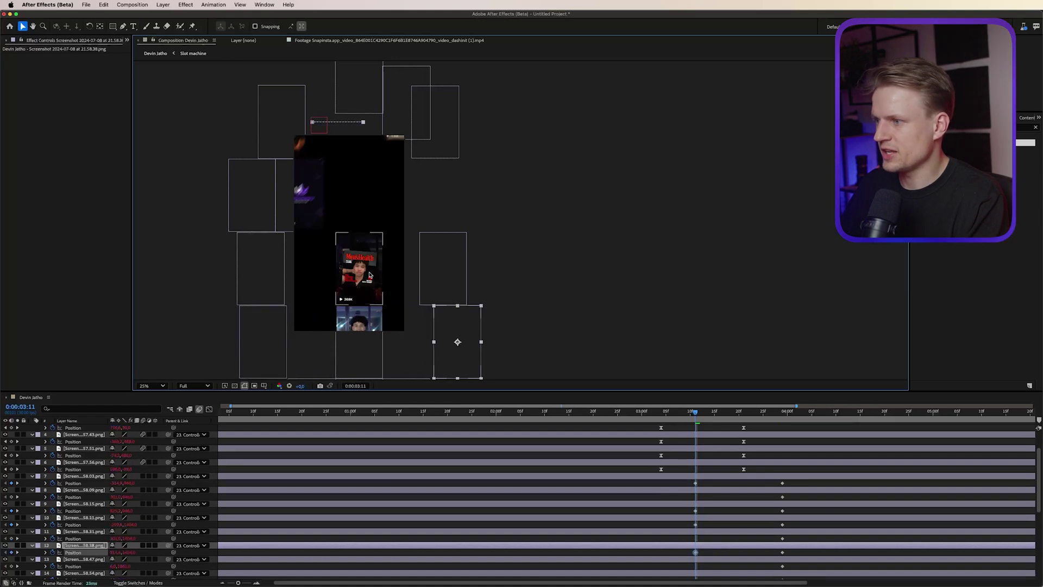
{"action": "left_click_drag", "start_coordinate": [369, 273], "coordinate": [427, 273]}
Enable motion blur on the remaining screenshot layers down to layer 22 and preview the grid animation.
{"action": "scroll", "coordinate": [87, 509], "scroll_direction": "down", "scroll_amount": 5}
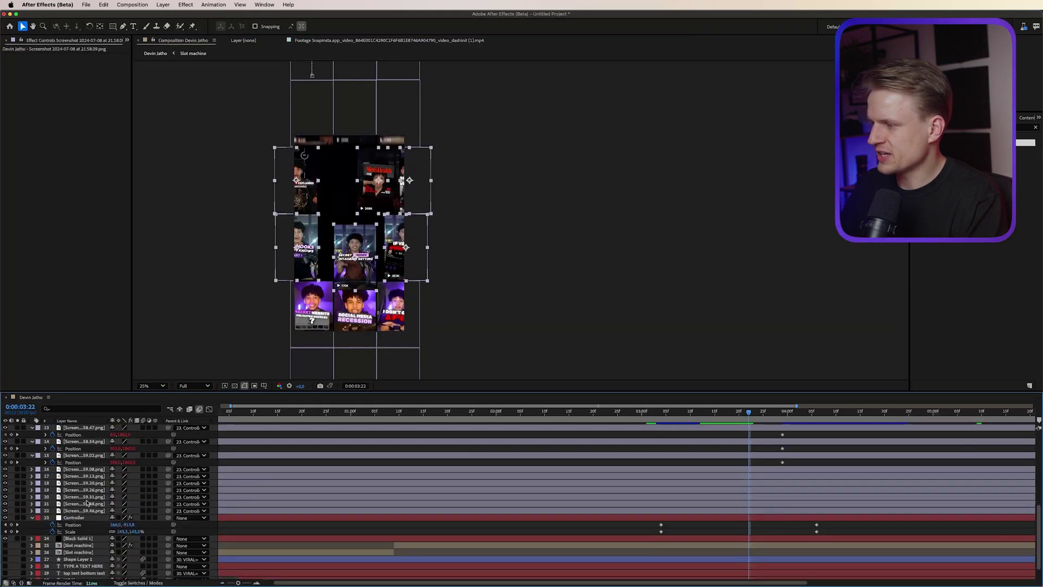
{"action": "left_click", "coordinate": [87, 511], "text": "shift"}
{"action": "left_click", "coordinate": [143, 427]}
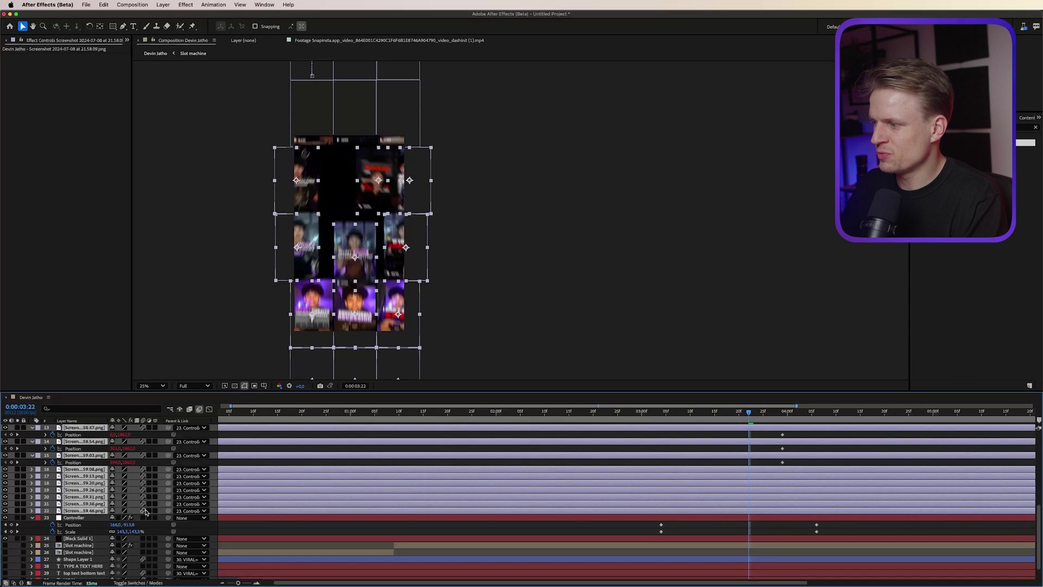
{"action": "scroll", "coordinate": [685, 455], "scroll_direction": "up", "scroll_amount": 5}
{"action": "left_click", "coordinate": [666, 411]}
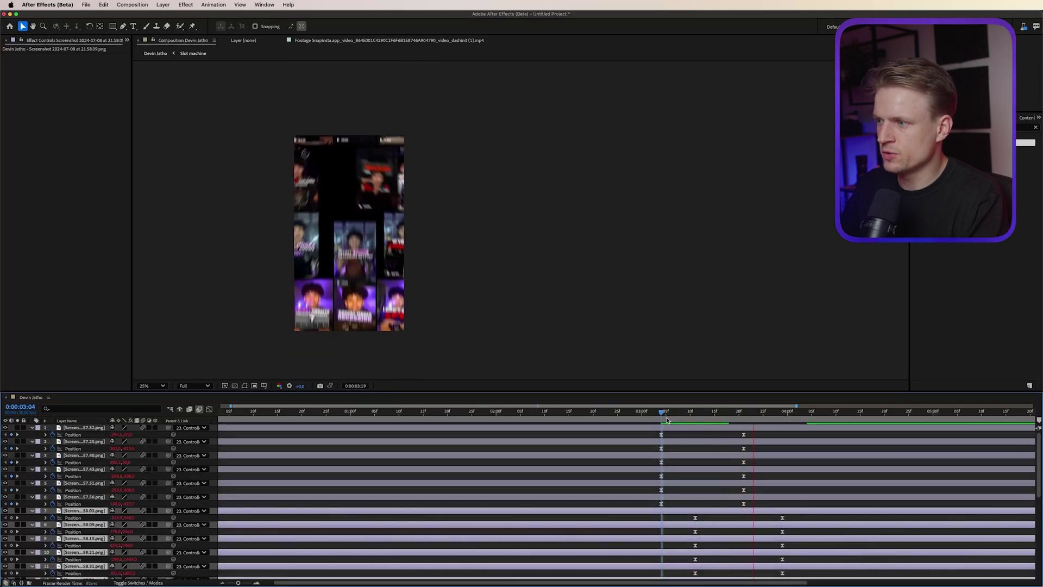
Apply Easy Ease to the Controller's Position and Scale keyframes and preview the scroll.
{"action": "scroll", "coordinate": [742, 498], "scroll_direction": "down", "scroll_amount": 5}
{"action": "scroll", "coordinate": [818, 555], "scroll_direction": "up", "scroll_amount": 1}
{"action": "left_click_drag", "start_coordinate": [835, 551], "coordinate": [590, 565]}
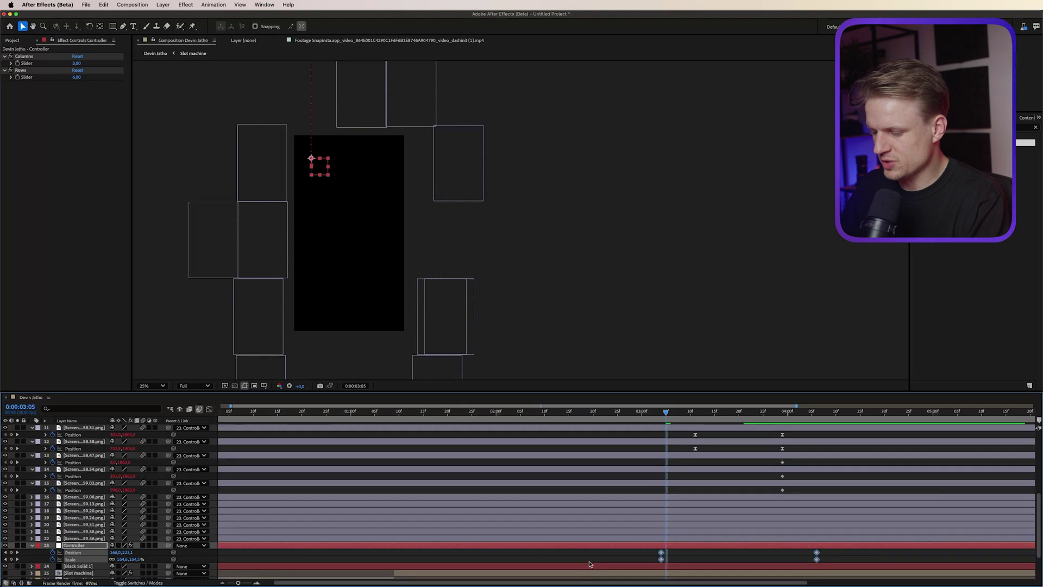
{"action": "key", "text": "F9"}
{"action": "key", "text": "Page_Up"}
{"action": "key", "text": "space"}
{"action": "key", "text": "space"}
Extend the Controller's ending keyframes to 0:00:05:00 and check its speed curve in the Graph Editor during playback.
{"action": "mouse_move", "coordinate": [831, 550]}
{"action": "left_mouse_down"}
{"action": "mouse_move", "coordinate": [813, 561]}
{"action": "mouse_move", "coordinate": [933, 559]}
{"action": "mouse_move", "coordinate": [834, 550]}
{"action": "left_mouse_up"}
{"action": "key", "text": "shift+F3"}
{"action": "left_click", "coordinate": [673, 413]}
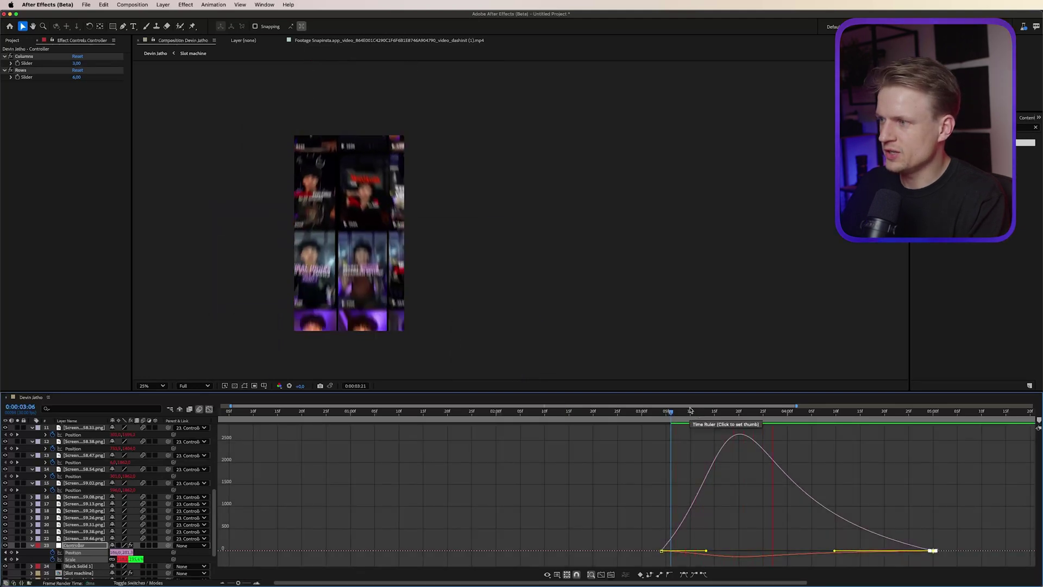
{"action": "key", "text": "space"}
{"action": "left_click", "coordinate": [209, 409]}
Add a new null object and place it directly above the Controller layer in the layer stack.
{"action": "left_click_drag", "start_coordinate": [955, 413], "coordinate": [943, 414]}
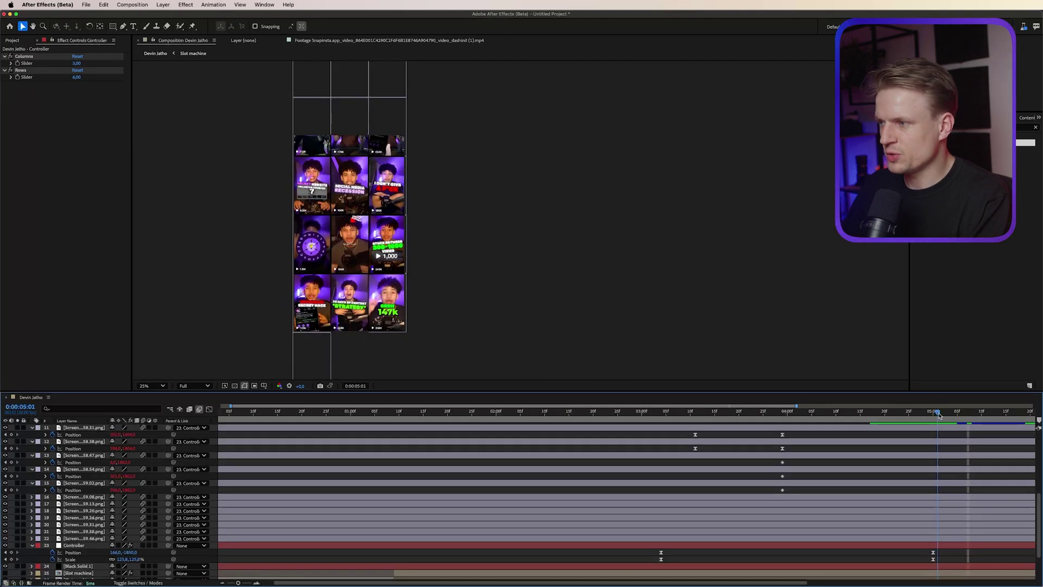
{"action": "left_click", "coordinate": [257, 308]}
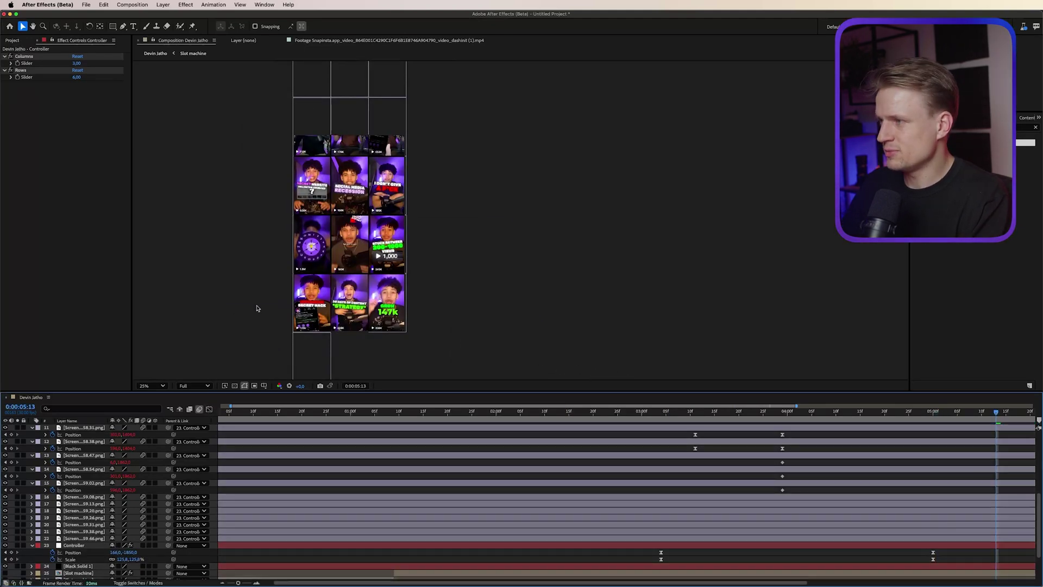
{"action": "left_click", "coordinate": [162, 4]}
{"action": "mouse_move", "coordinate": [162, 17]}
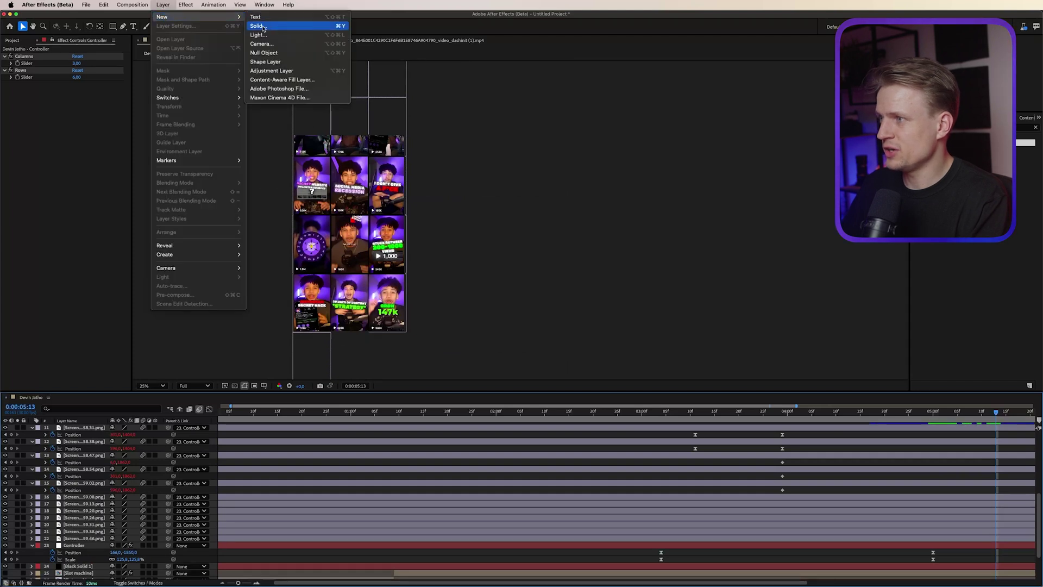
{"action": "left_click", "coordinate": [279, 52]}
{"action": "left_click_drag", "start_coordinate": [64, 429], "coordinate": [85, 567]}
{"action": "left_click_drag", "start_coordinate": [364, 275], "coordinate": [327, 238]}
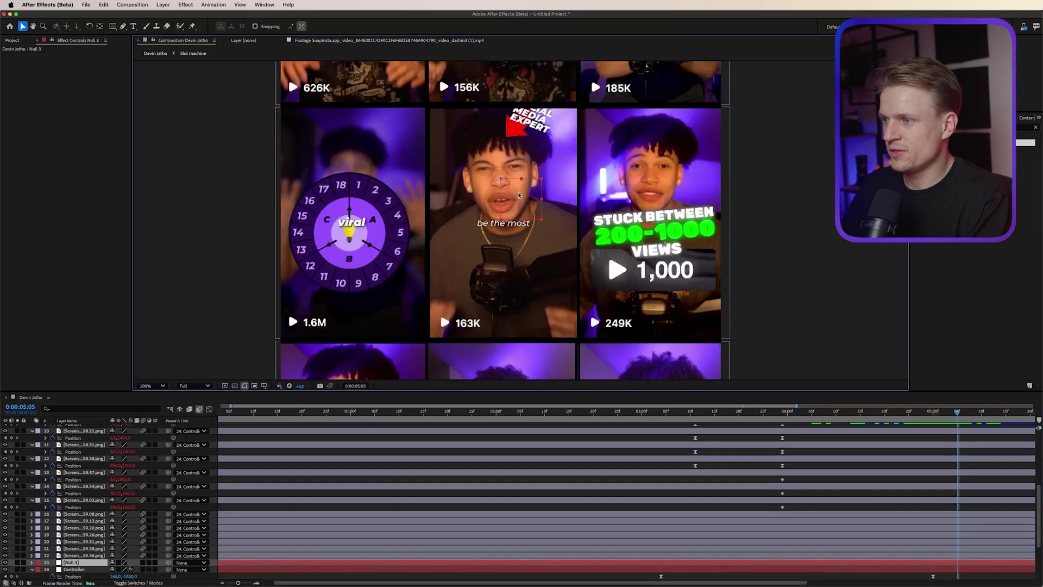
Move the new null onto the 163K view count of the middle reel and parent the Controller layer to it.
{"action": "left_click_drag", "start_coordinate": [519, 198], "coordinate": [621, 344]}
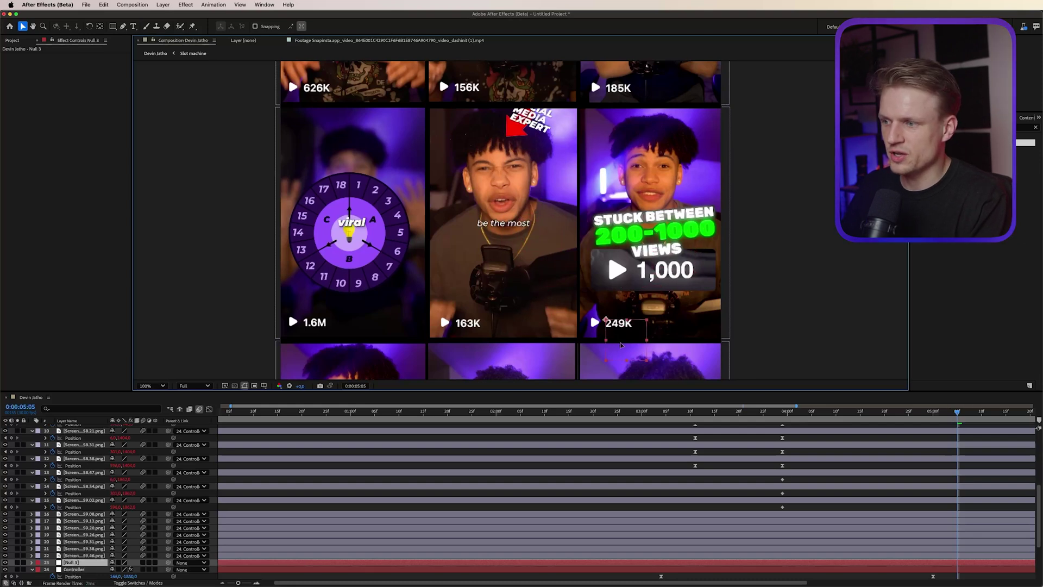
{"action": "left_click_drag", "start_coordinate": [473, 342], "coordinate": [486, 341]}
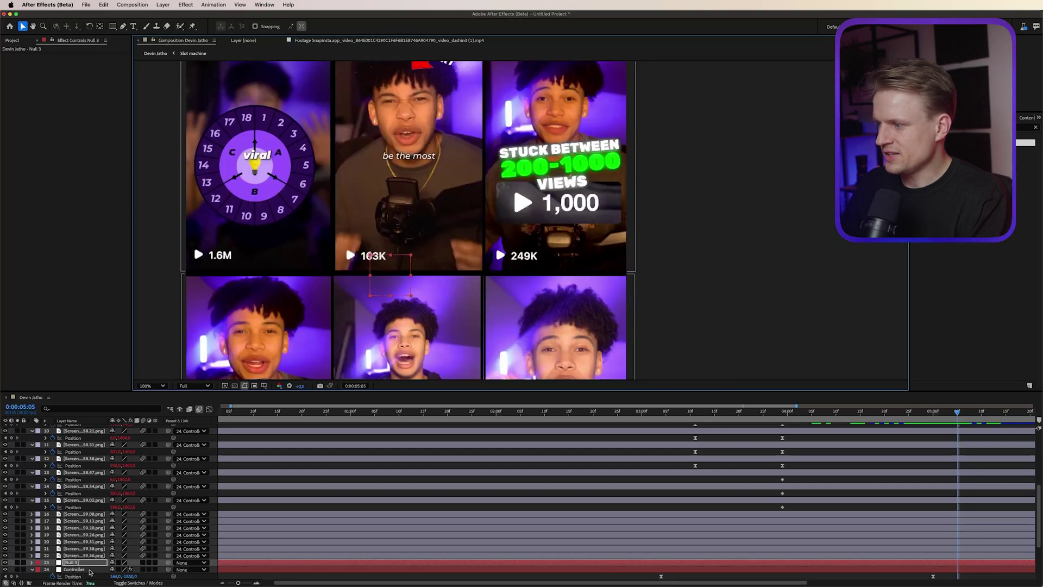
{"action": "left_click", "coordinate": [89, 569]}
{"action": "left_click_drag", "start_coordinate": [170, 573], "coordinate": [66, 562]}
Keyframe the null's Scale at 0:00:05:05 and raise it to 280% at 0:00:05:11 to zoom into the grid.
{"action": "left_click", "coordinate": [66, 562]}
{"action": "key", "text": "s"}
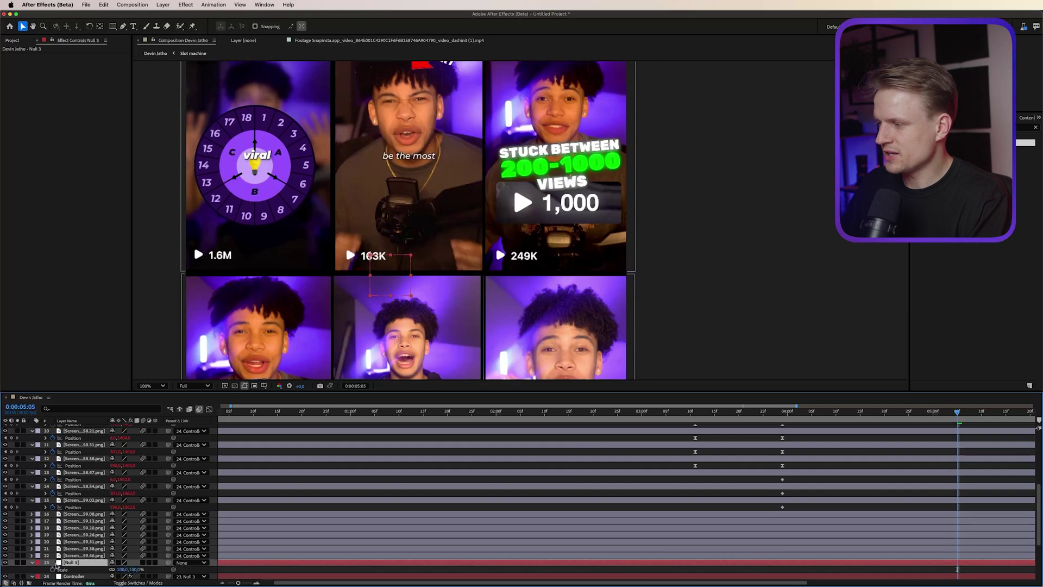
{"action": "left_click", "coordinate": [52, 570]}
{"action": "key", "text": "space"}
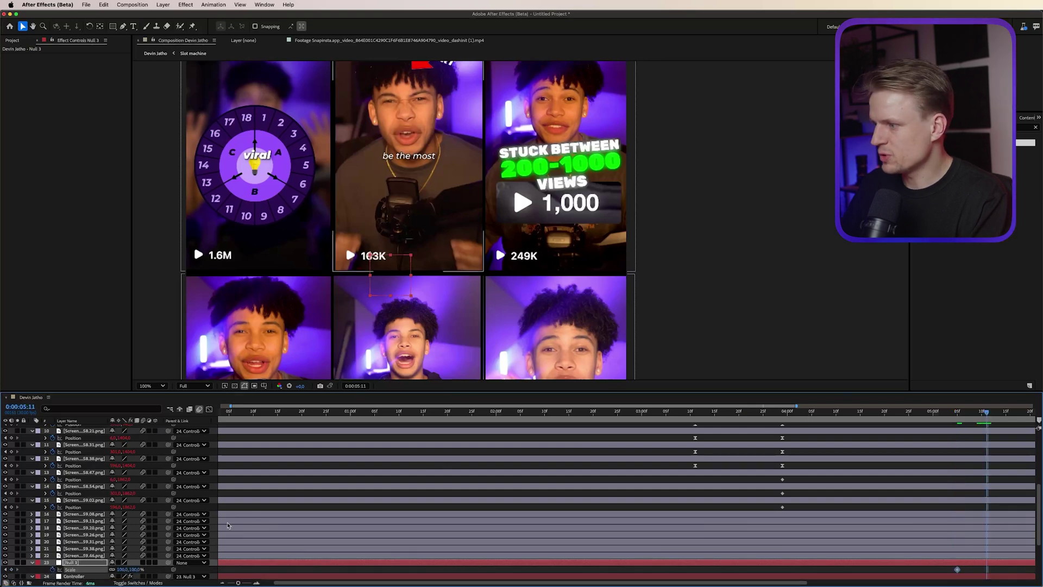
{"action": "left_click_drag", "start_coordinate": [138, 570], "coordinate": [239, 500]}
{"action": "key", "text": "comma"}
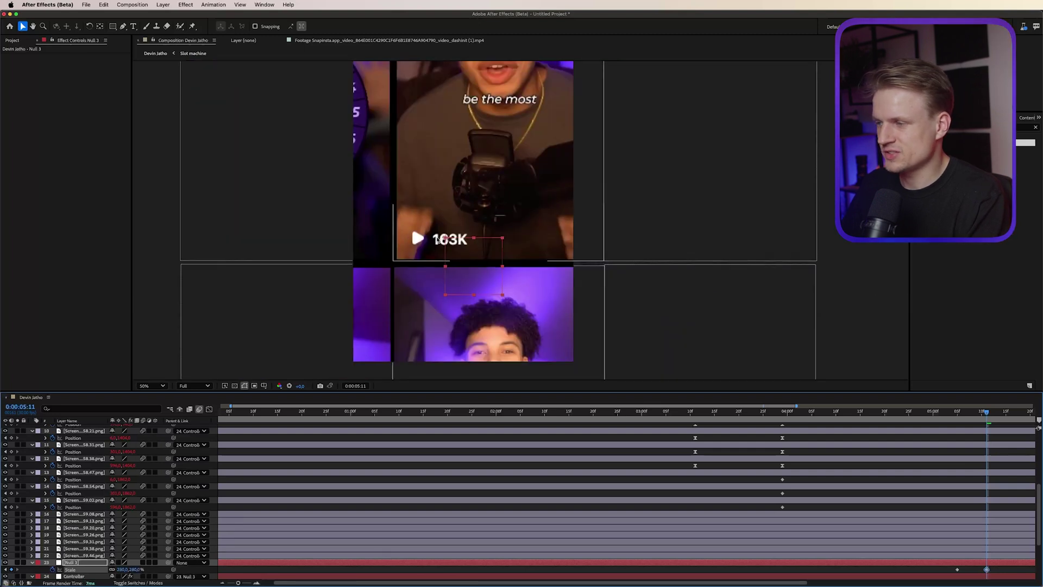
Apply Easy Ease to both of the null's Scale keyframes and preview the zoom-in.
{"action": "left_click_drag", "start_coordinate": [936, 571], "coordinate": [999, 566]}
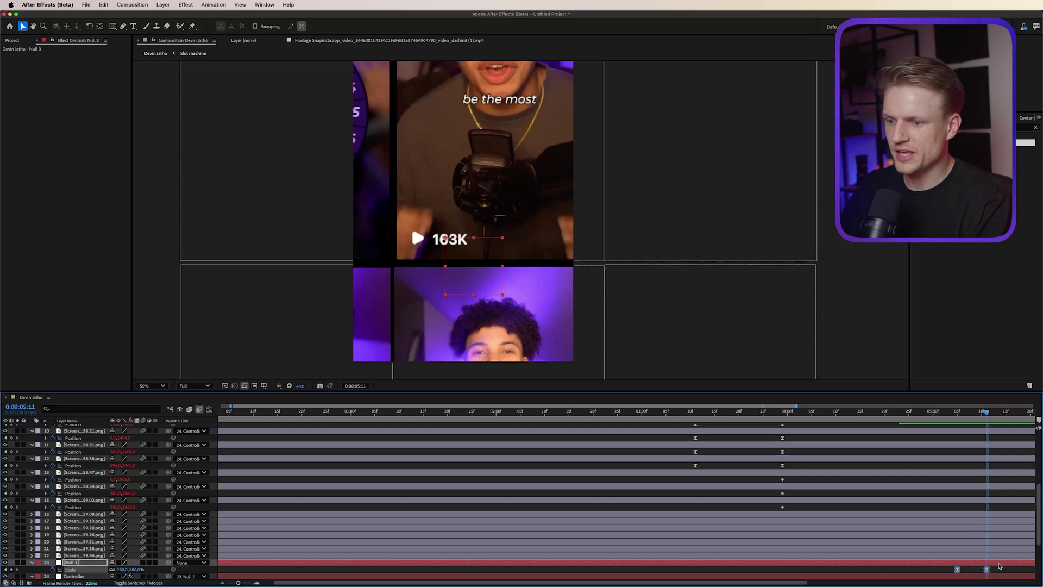
{"action": "left_click", "coordinate": [948, 416]}
{"action": "key", "text": "space"}
{"action": "key", "text": "space"}
{"action": "left_click_drag", "start_coordinate": [950, 417], "coordinate": [986, 417]}
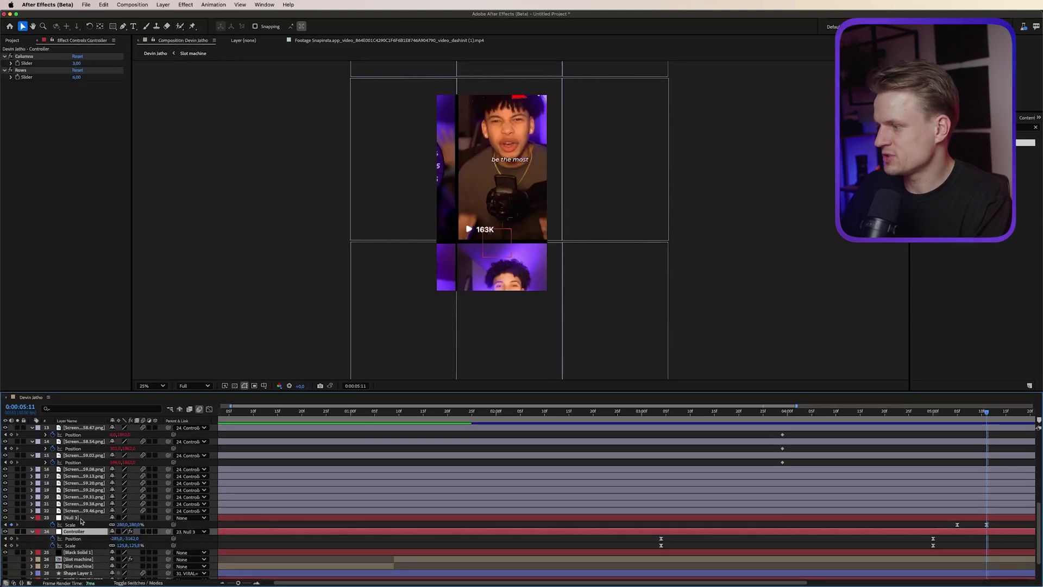
Pre-compose all screenshot layers with the null and Controller layers into a composition named "Instagram grid".
{"action": "scroll", "coordinate": [81, 423], "scroll_direction": "up", "scroll_amount": 5}
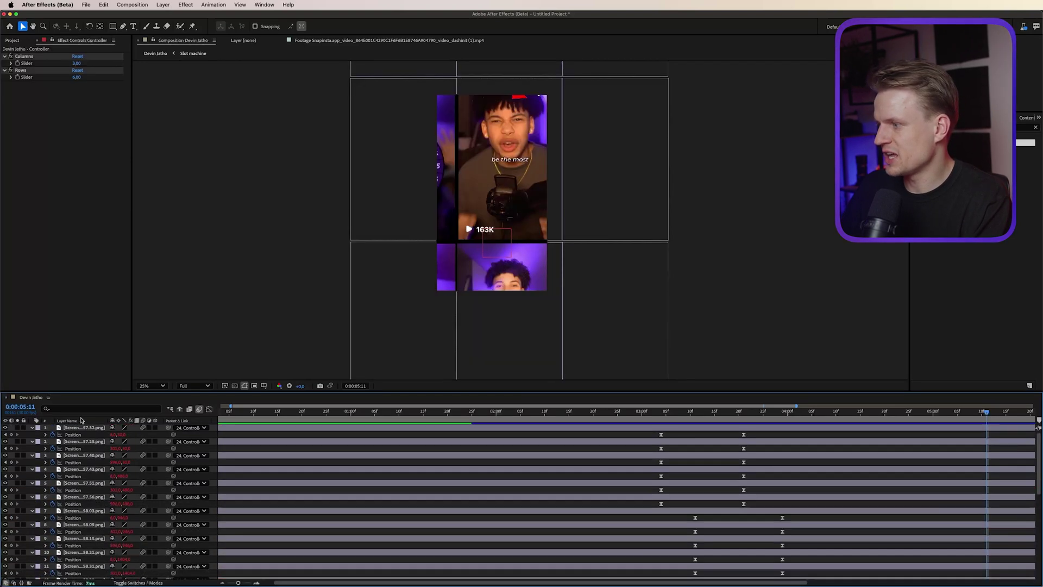
{"action": "left_click", "coordinate": [79, 427], "text": "shift"}
{"action": "left_click", "coordinate": [163, 4]}
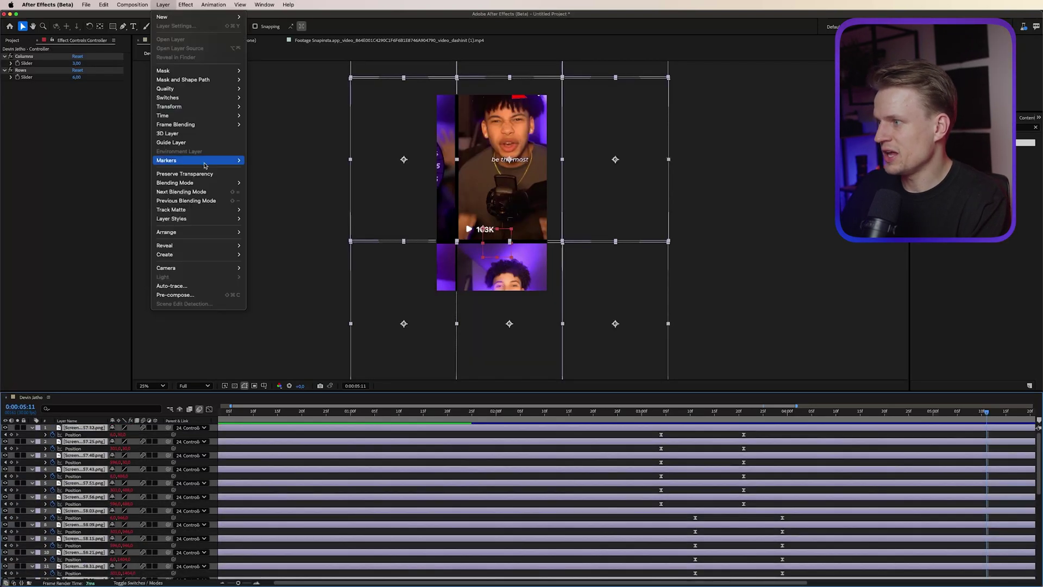
{"action": "left_click", "coordinate": [174, 294]}
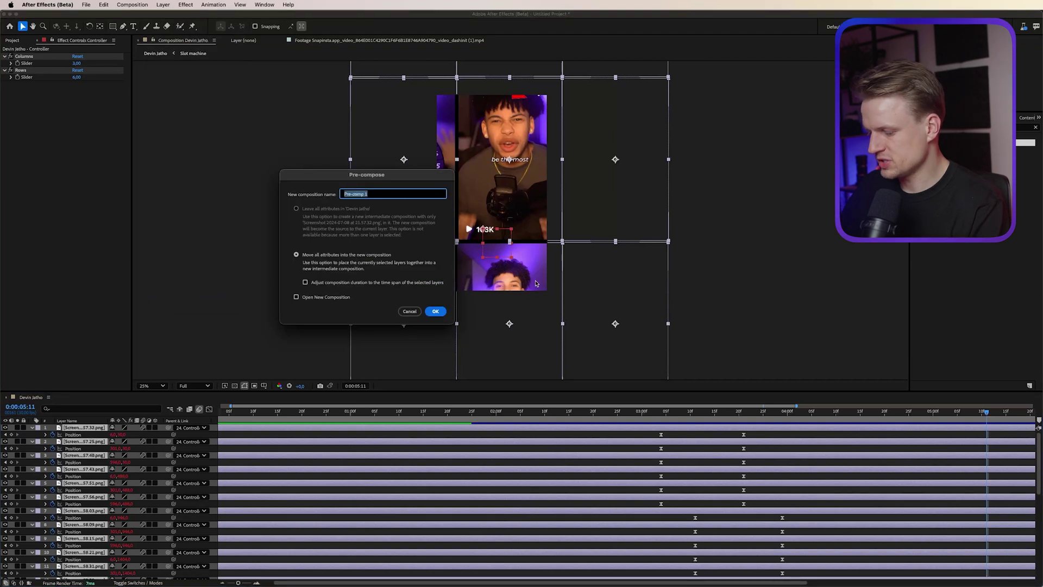
{"action": "type", "text": "Instagram grid"}
{"action": "key", "text": "Return"}
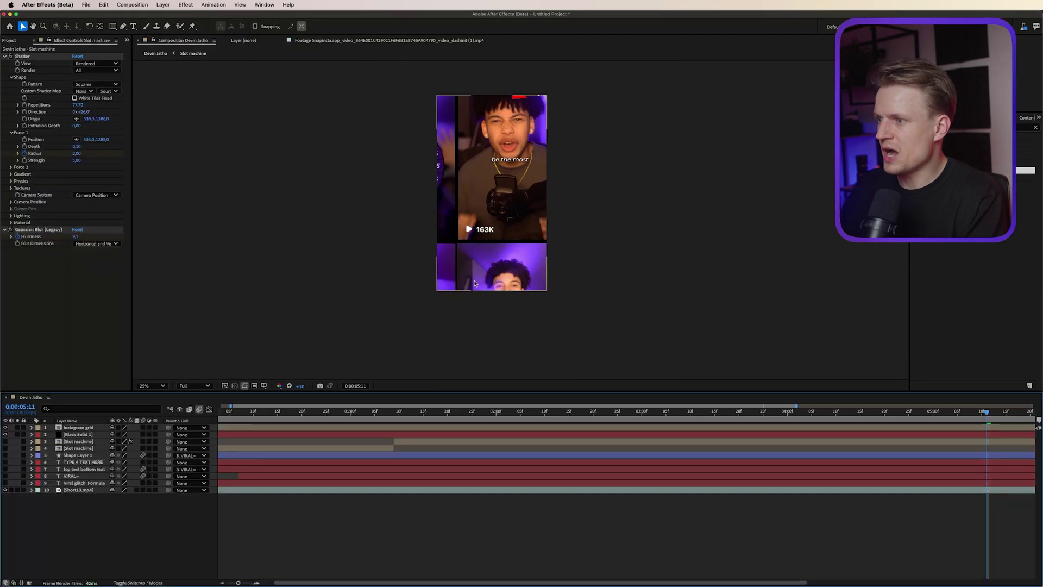
Create a new black solid layer above the Instagram grid pre-comp.
{"action": "scroll", "coordinate": [520, 220], "scroll_direction": "up", "scroll_amount": 2}
{"action": "key", "text": "space"}
{"action": "left_click_drag", "start_coordinate": [429, 269], "coordinate": [453, 249]}
{"action": "key", "text": "v"}
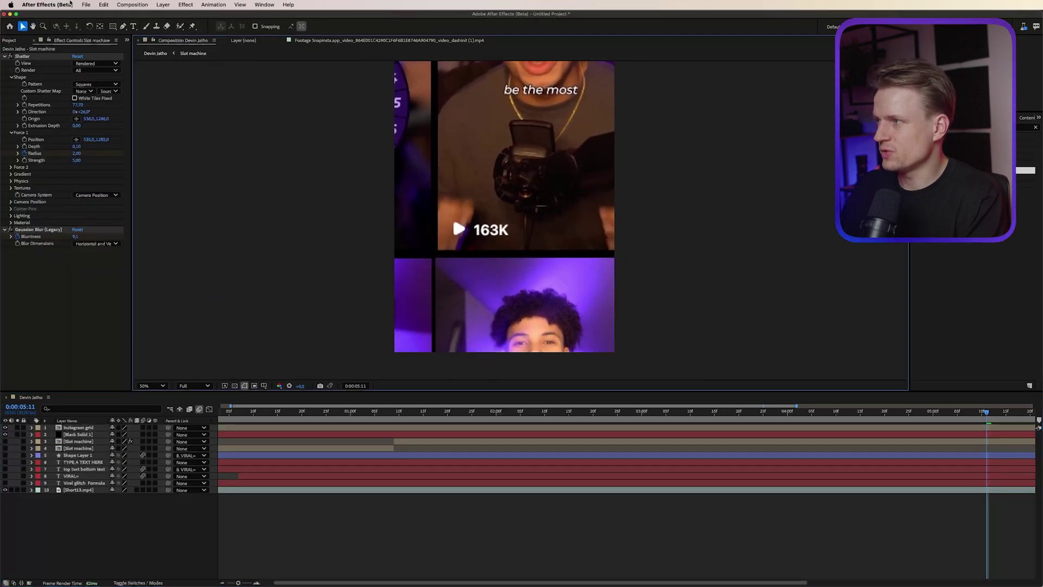
{"action": "left_click", "coordinate": [163, 4]}
{"action": "mouse_move", "coordinate": [169, 16]}
{"action": "left_click", "coordinate": [272, 28]}
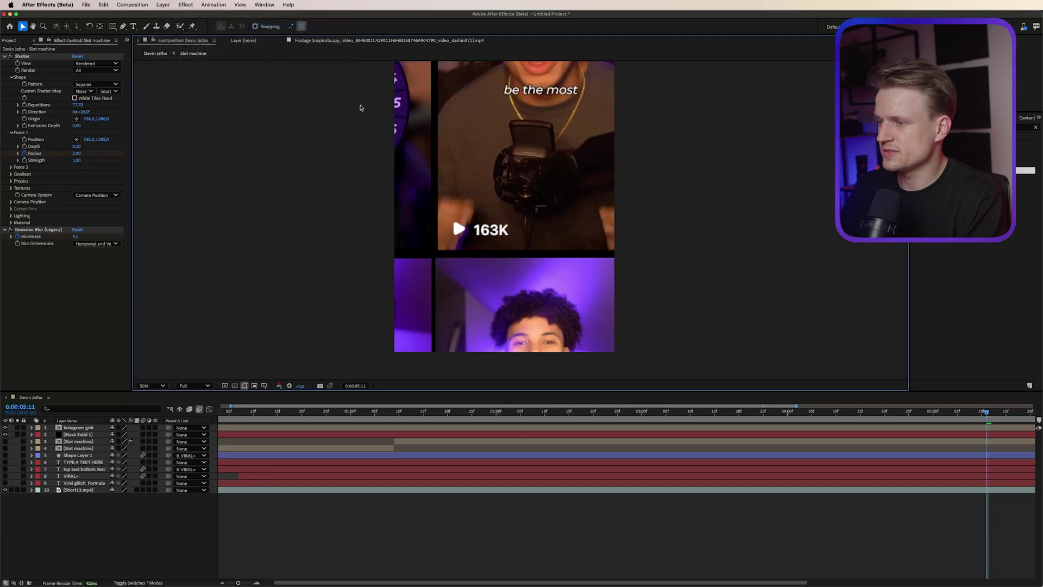
{"action": "left_click", "coordinate": [455, 282]}
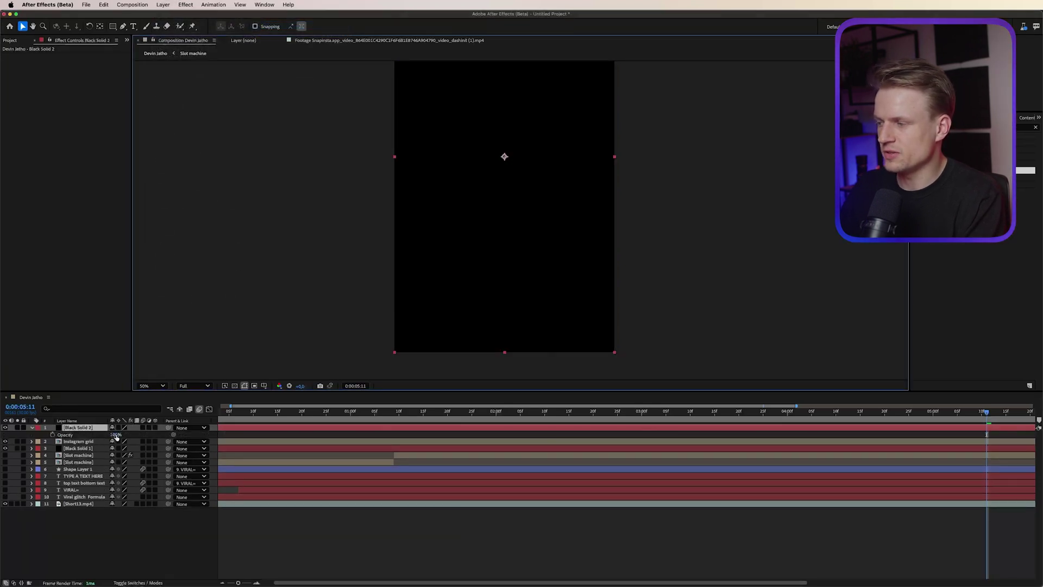
Keyframe the new solid's Opacity from 0% at 0:00:05:07 to a partly transparent black at 0:00:05:11, and scrub through the fade.
{"action": "left_click_drag", "start_coordinate": [115, 437], "coordinate": [70, 435]}
{"action": "left_click", "coordinate": [52, 434]}
{"action": "key", "text": "Page_Up"}
{"action": "key", "text": "Page_Up"}
{"action": "key", "text": "Page_Up"}
{"action": "key", "text": "Page_Up"}
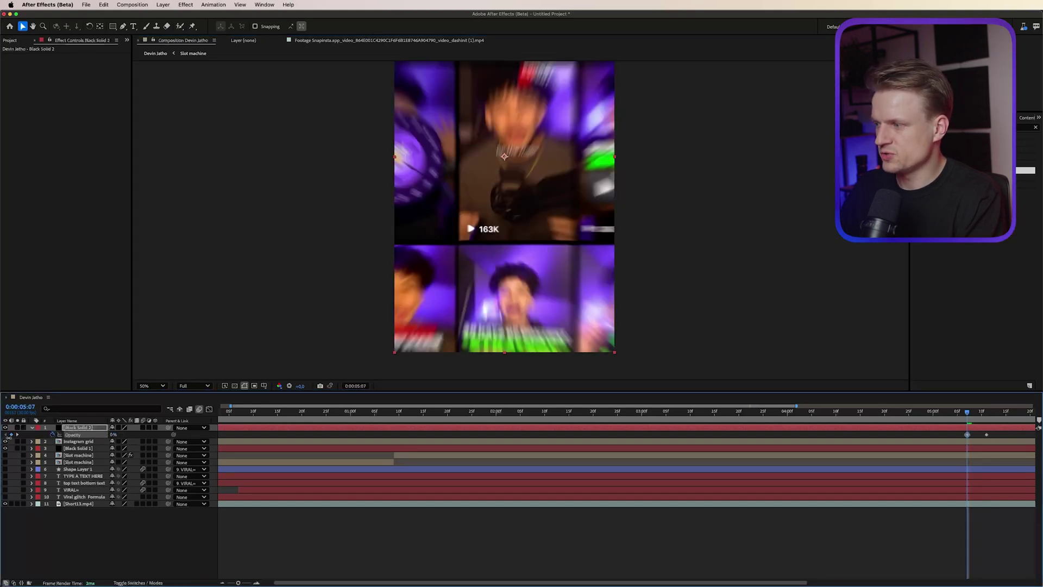
{"action": "left_click_drag", "start_coordinate": [969, 414], "coordinate": [993, 416]}
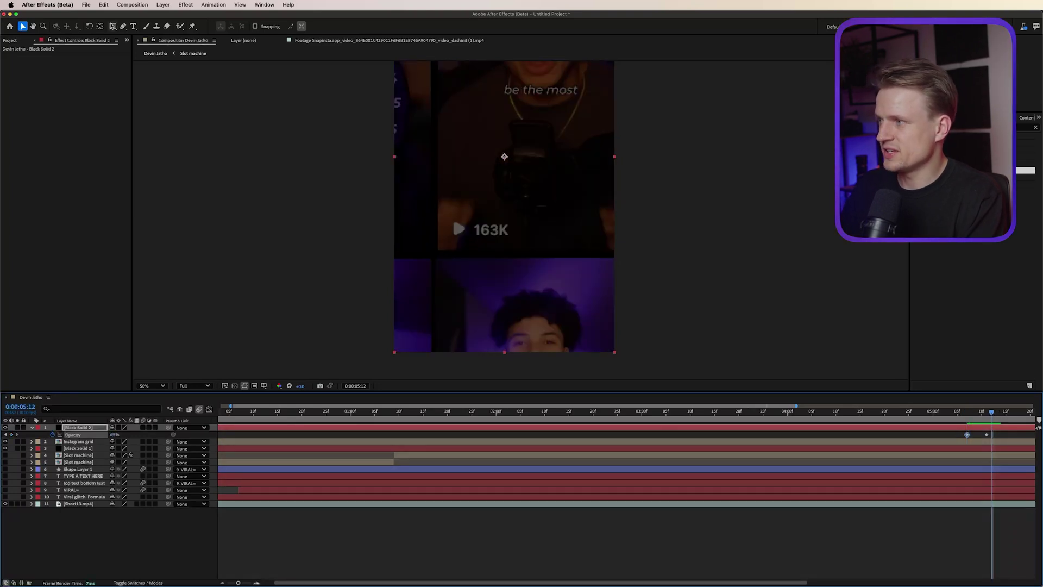
Draw a rectangular mask on the black solid around the 163K view count and set its mode to Subtract.
{"action": "left_click", "coordinate": [113, 26]}
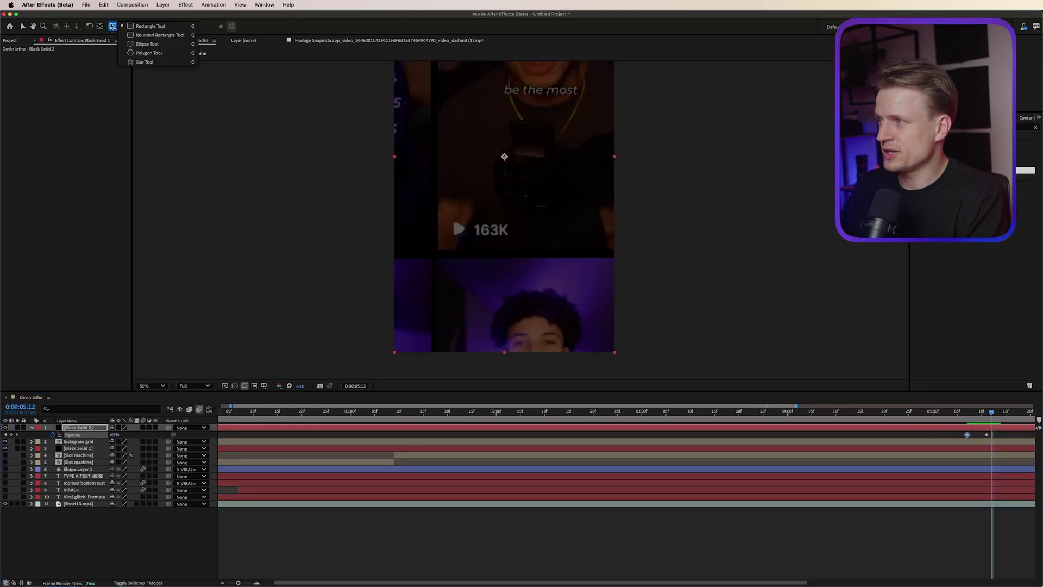
{"action": "left_click", "coordinate": [155, 26]}
{"action": "mouse_move", "coordinate": [522, 208]}
{"action": "left_mouse_down"}
{"action": "mouse_move", "coordinate": [452, 213]}
{"action": "mouse_move", "coordinate": [422, 252]}
{"action": "mouse_move", "coordinate": [437, 250]}
{"action": "left_mouse_up"}
{"action": "left_click", "coordinate": [123, 442]}
{"action": "left_click", "coordinate": [129, 467]}
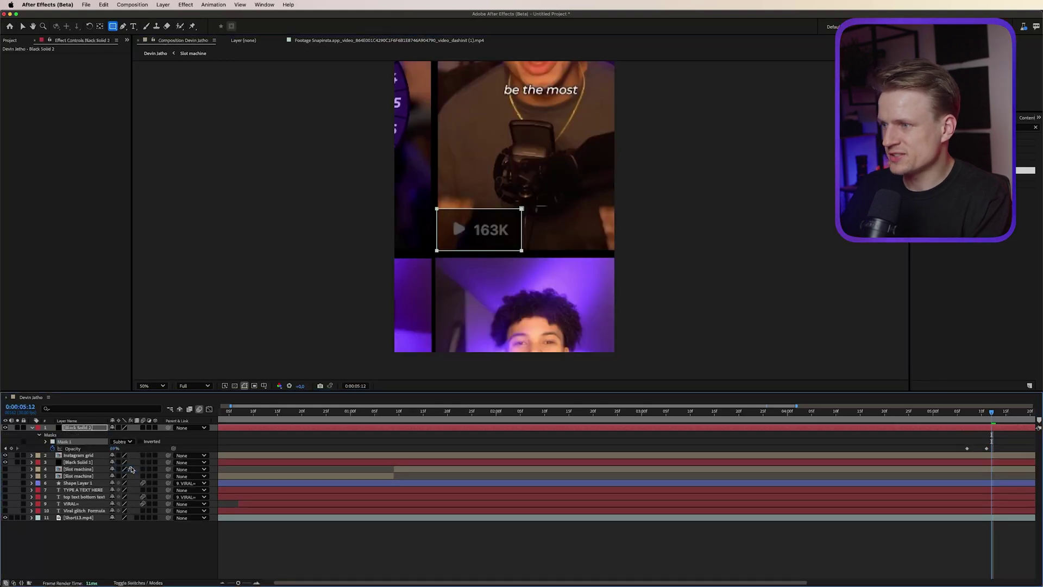
Set the mask's feather to 189 pixels and scrub through the spotlight effect around the view count.
{"action": "key", "text": "f"}
{"action": "left_click_drag", "start_coordinate": [130, 441], "coordinate": [191, 439]}
{"action": "left_click", "coordinate": [597, 437]}
{"action": "left_click_drag", "start_coordinate": [991, 413], "coordinate": [963, 415]}
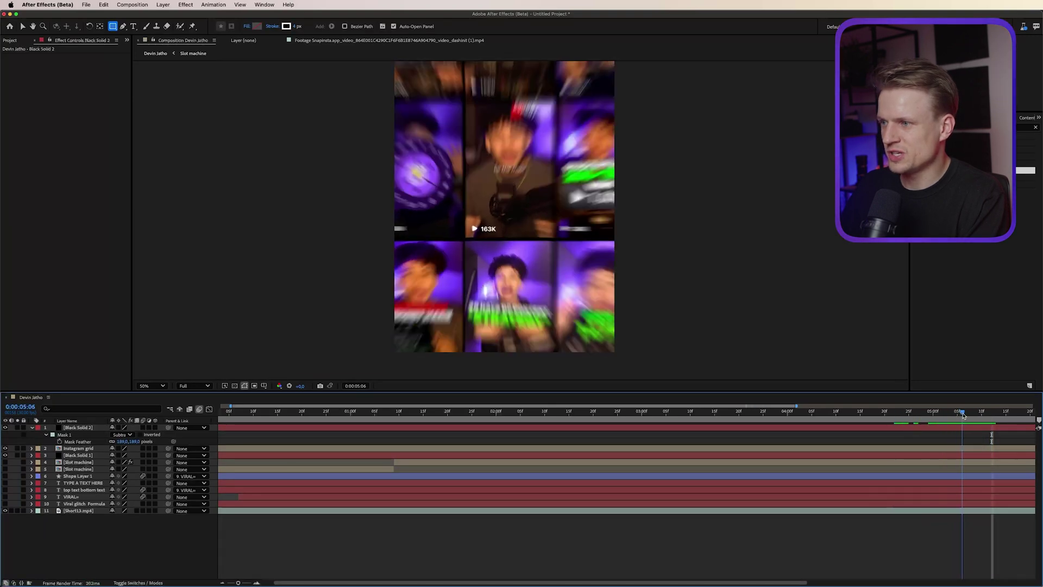